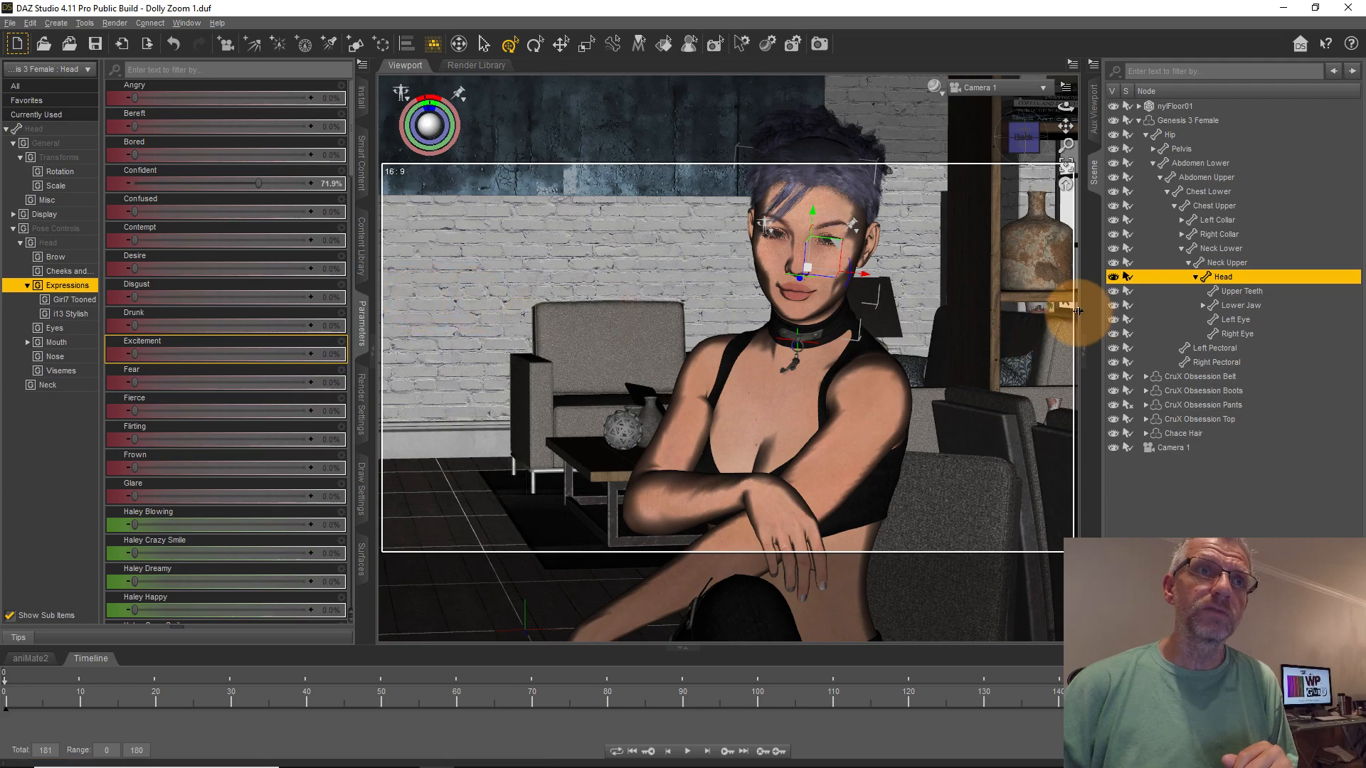
# Set the Environment Map value in the Environment render settings to 1.00.
pyautogui.click(362, 423)
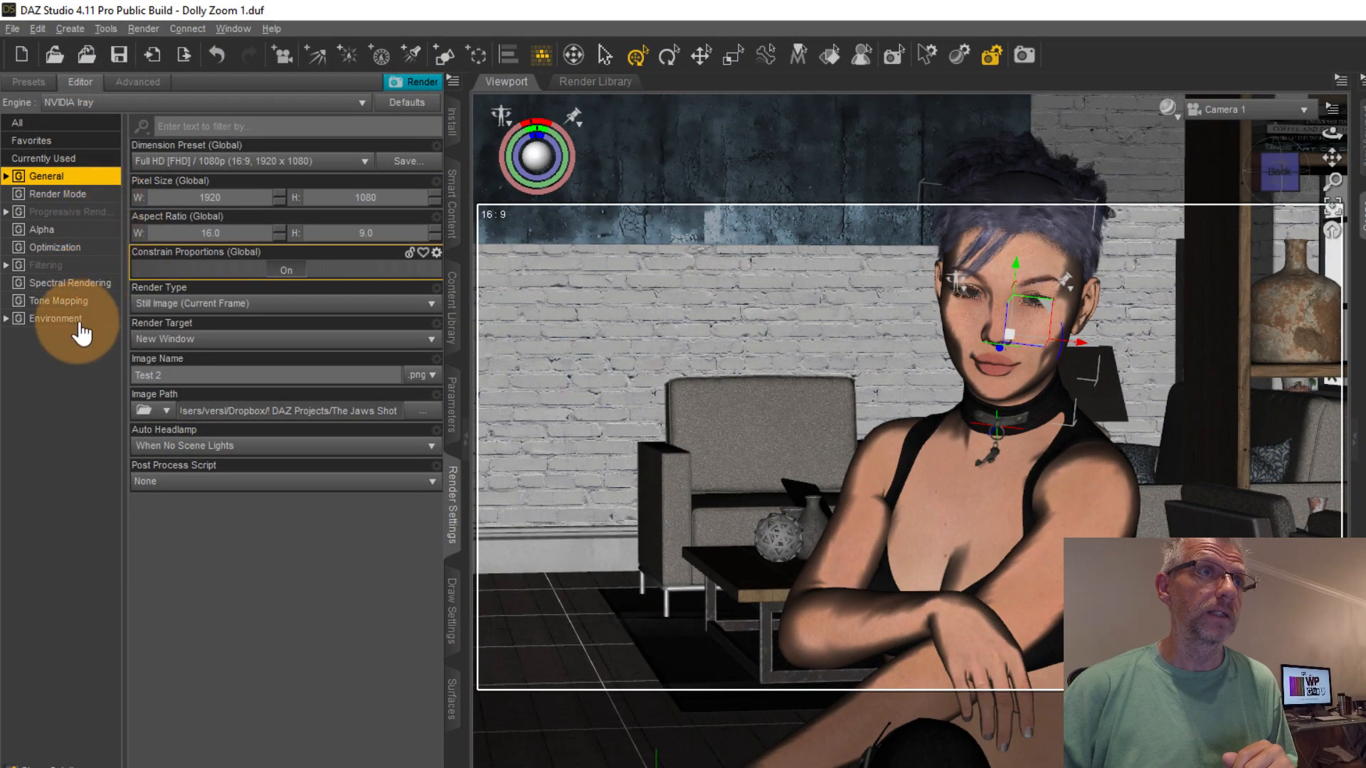
pyautogui.click(80, 326)
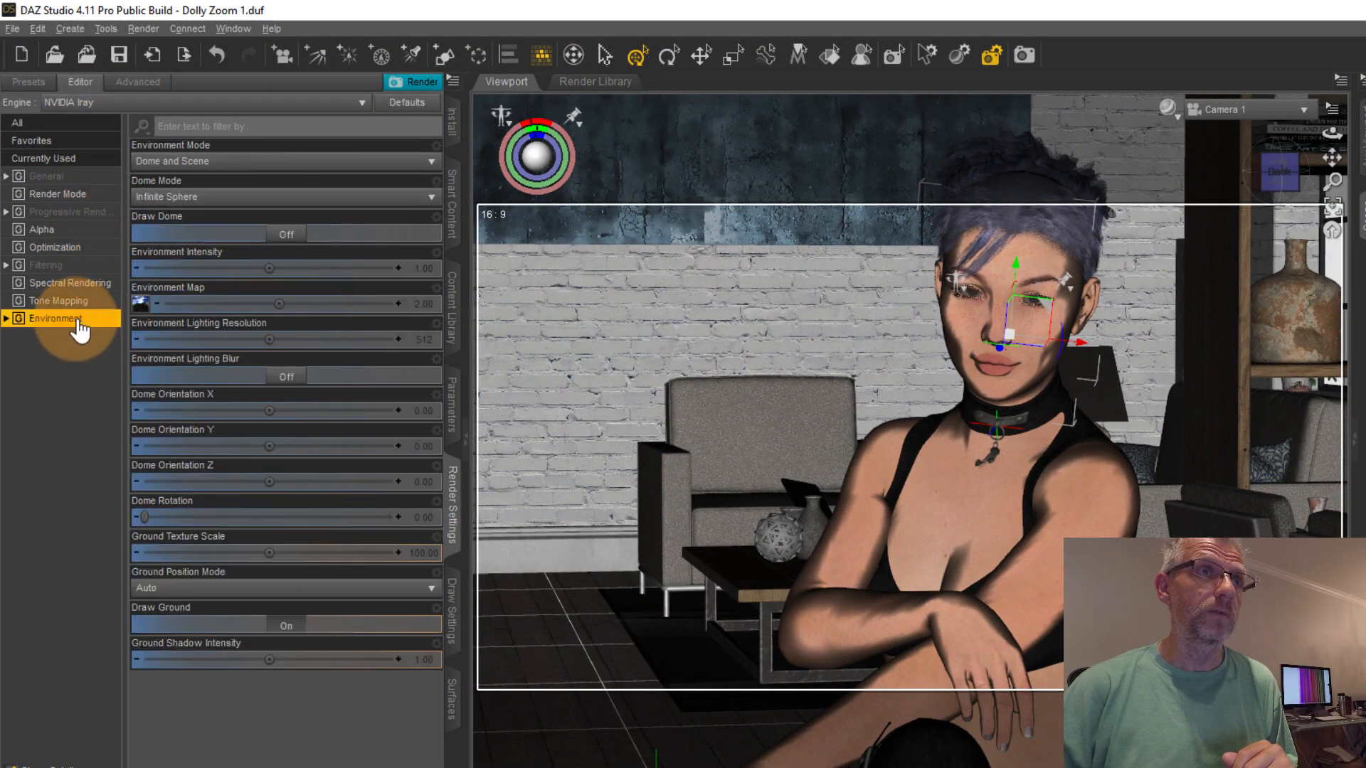
pyautogui.click(426, 307)
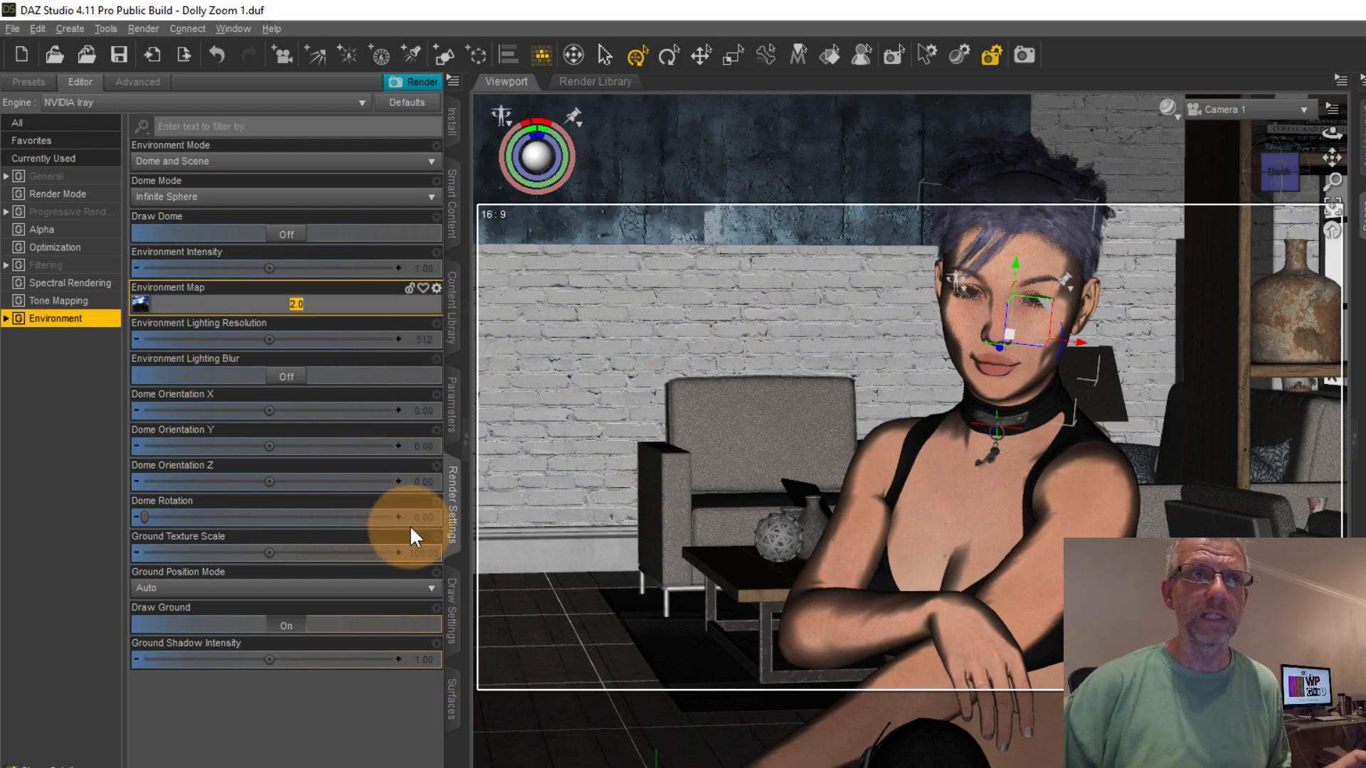
pyautogui.press('Return')
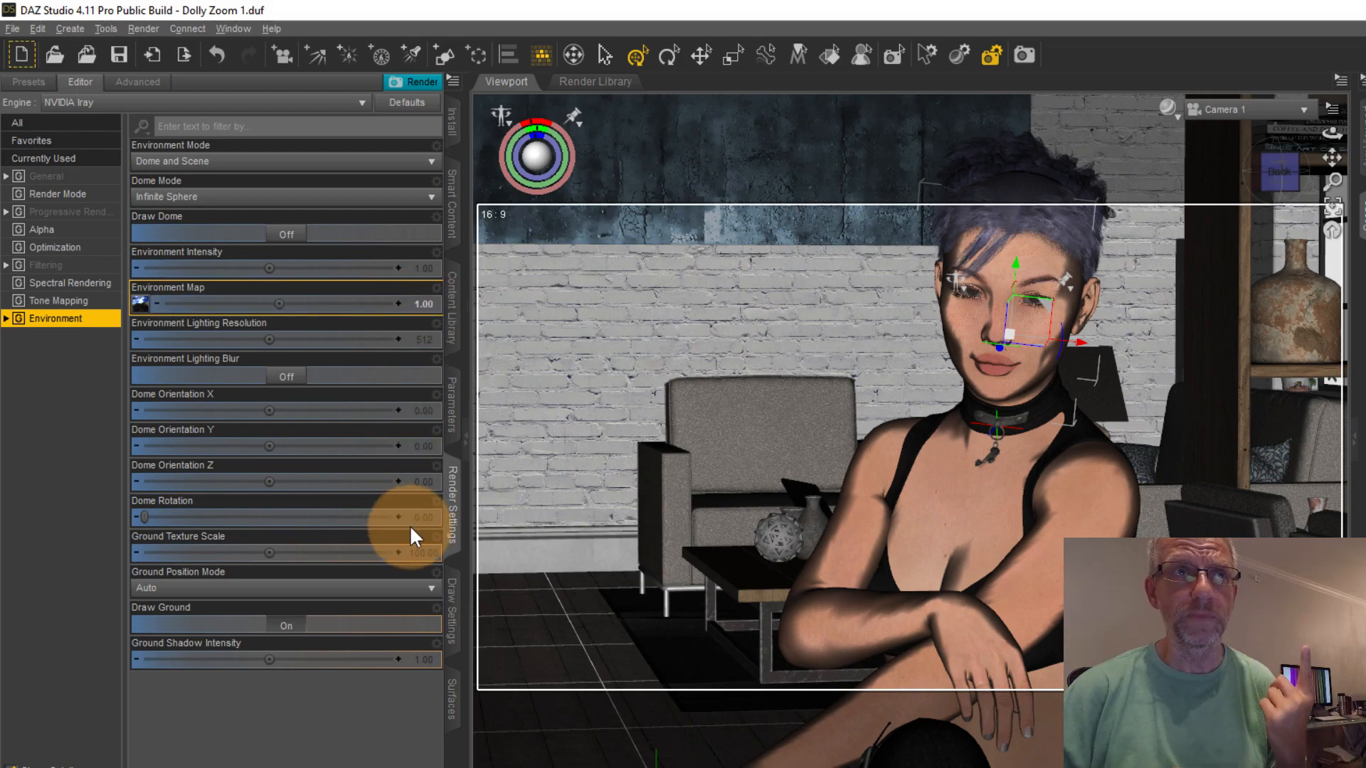
pyautogui.click(410, 525)
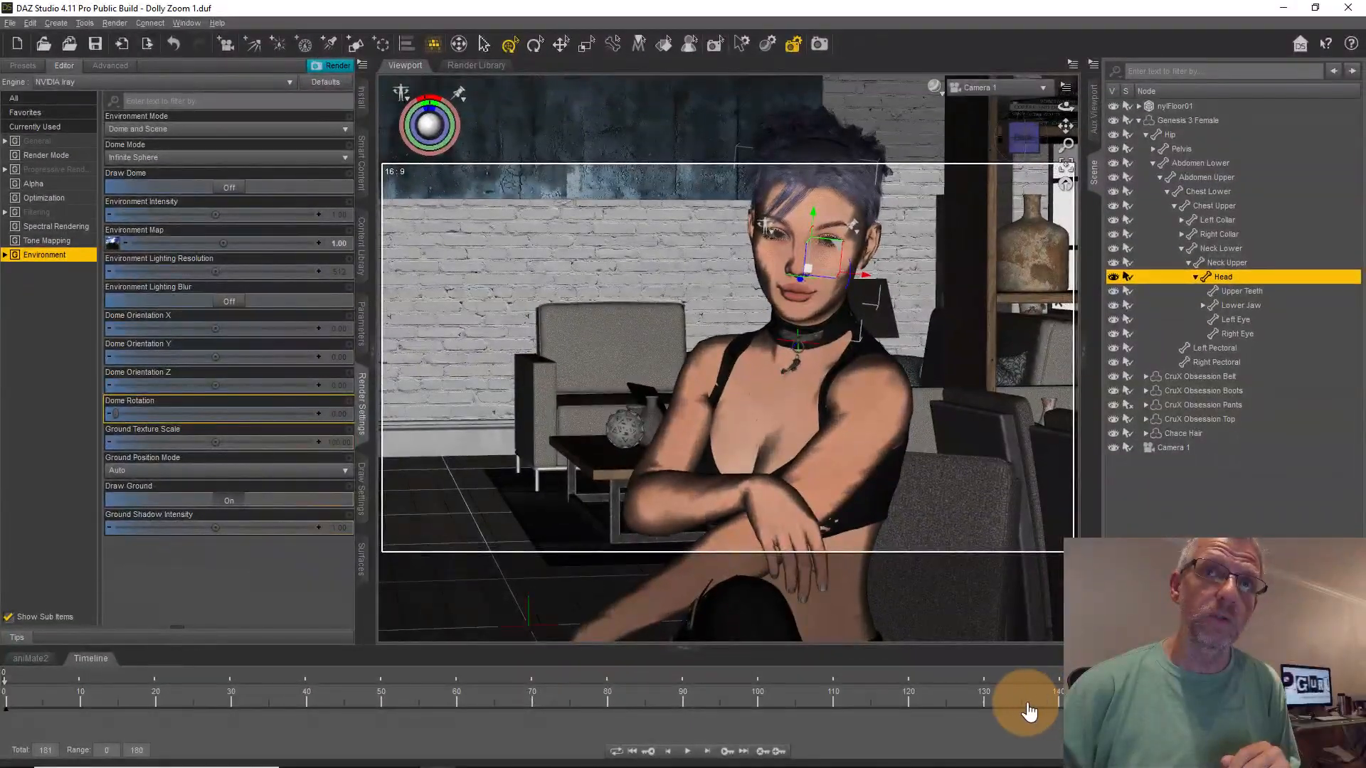
# Scrub the timeline back to the start and set Camera 1's Headlamp Mode to Off.
pyautogui.moveTo(1102, 758); pyautogui.dragTo(5, 707)
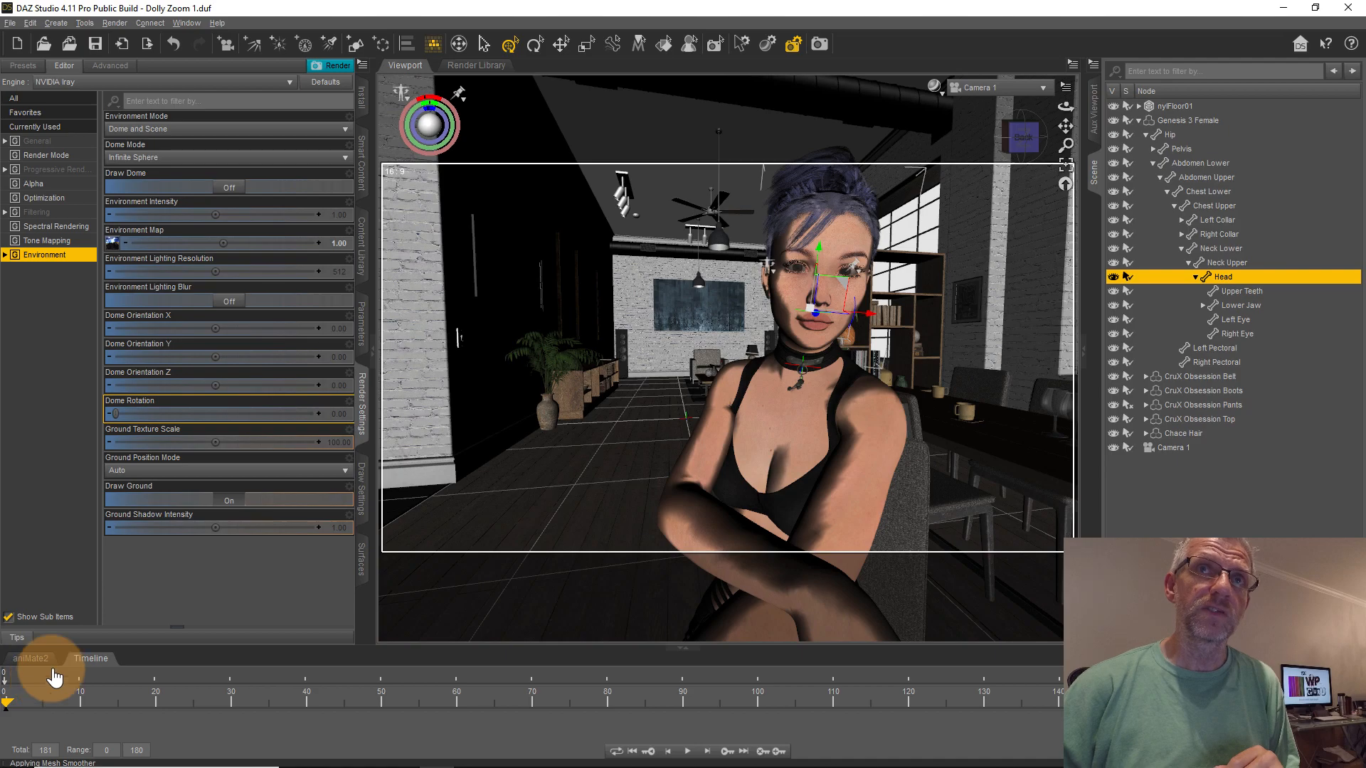
pyautogui.click(1195, 450)
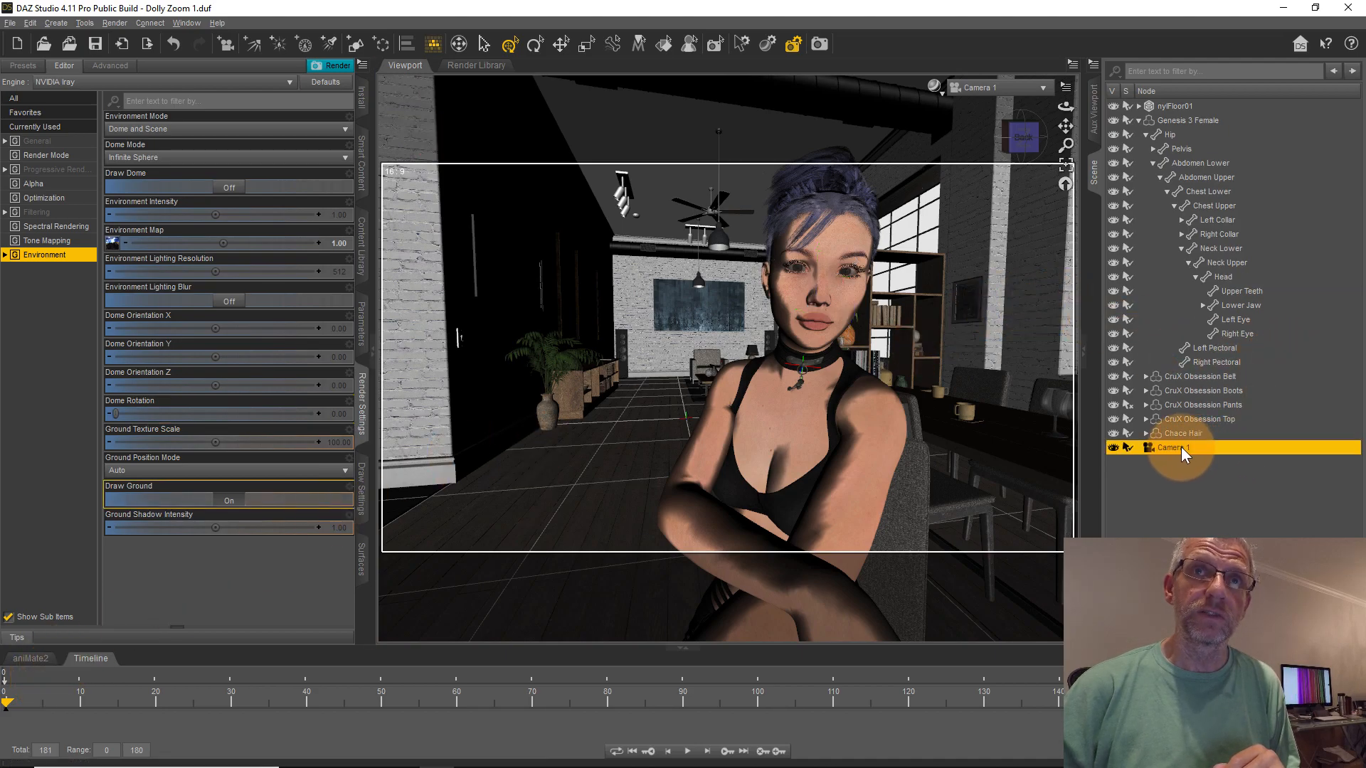
pyautogui.click(1139, 120)
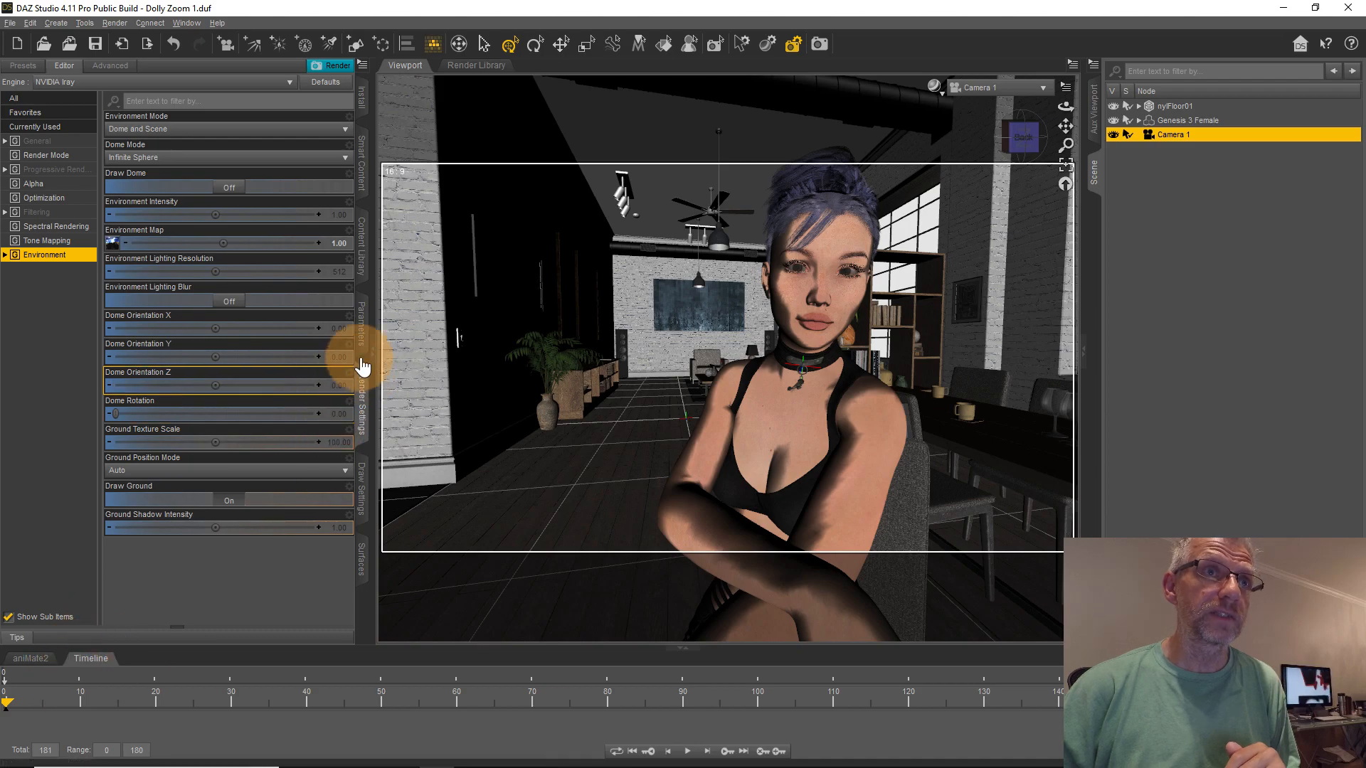
pyautogui.click(361, 334)
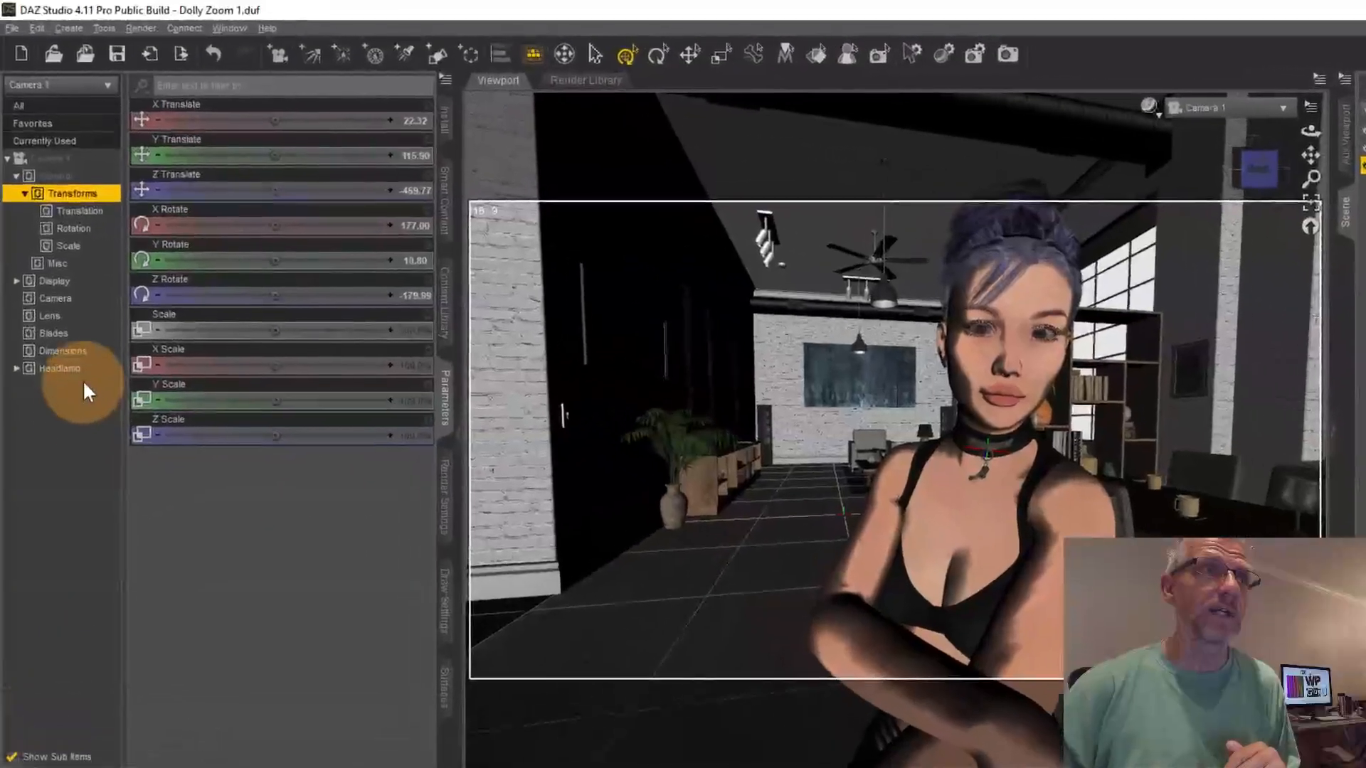
pyautogui.click(74, 313)
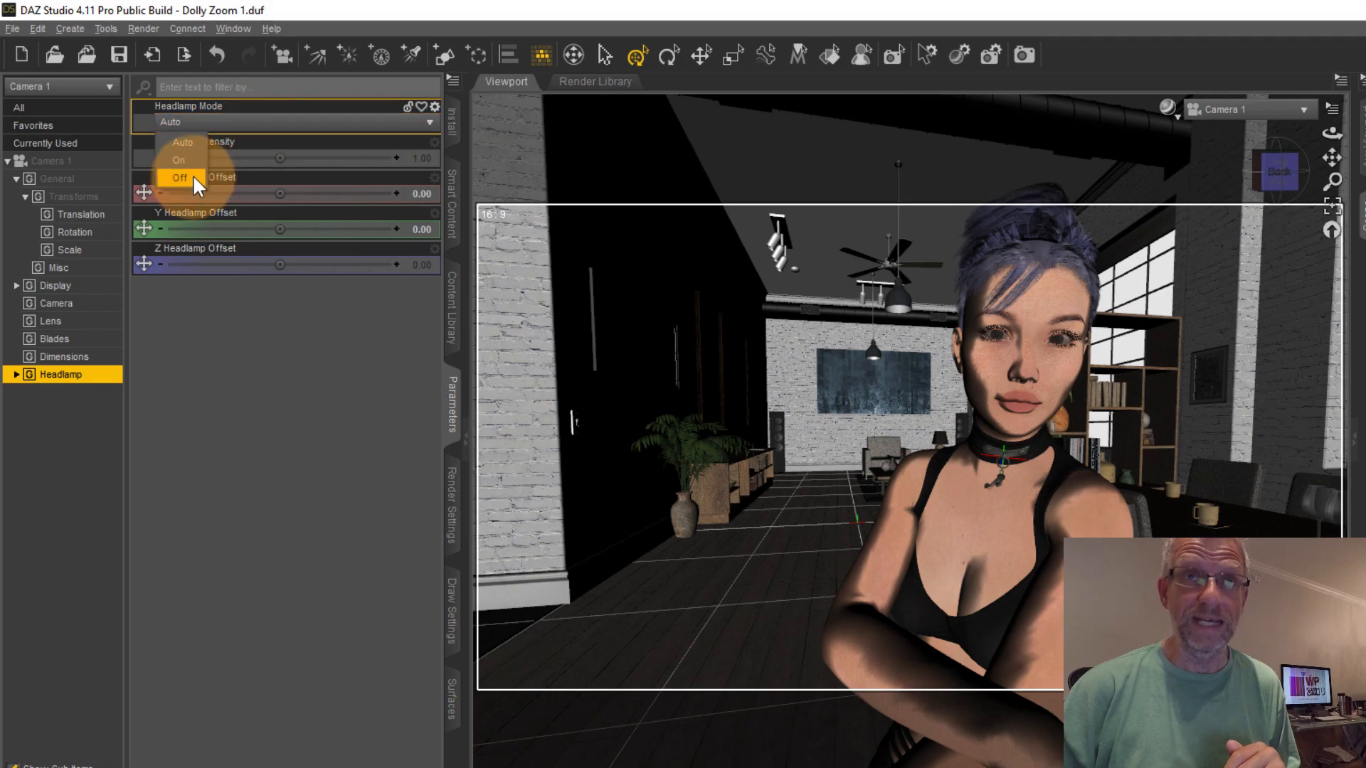
pyautogui.click(191, 177)
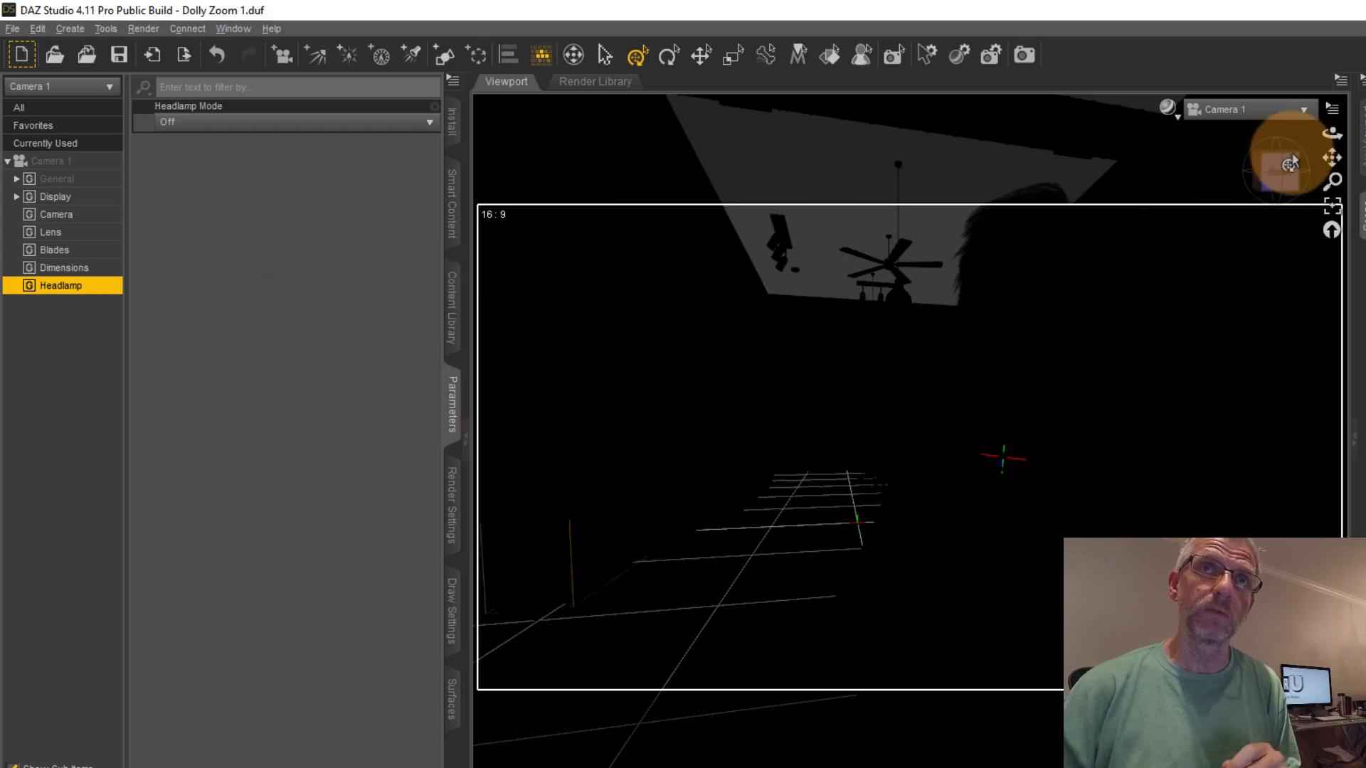
# In Perspective View, load the Boom Flash Medium preset from the Medium folder of the Soul Reflections Vol 1 light presets.
pyautogui.click(1305, 113)
pyautogui.click(1302, 126)
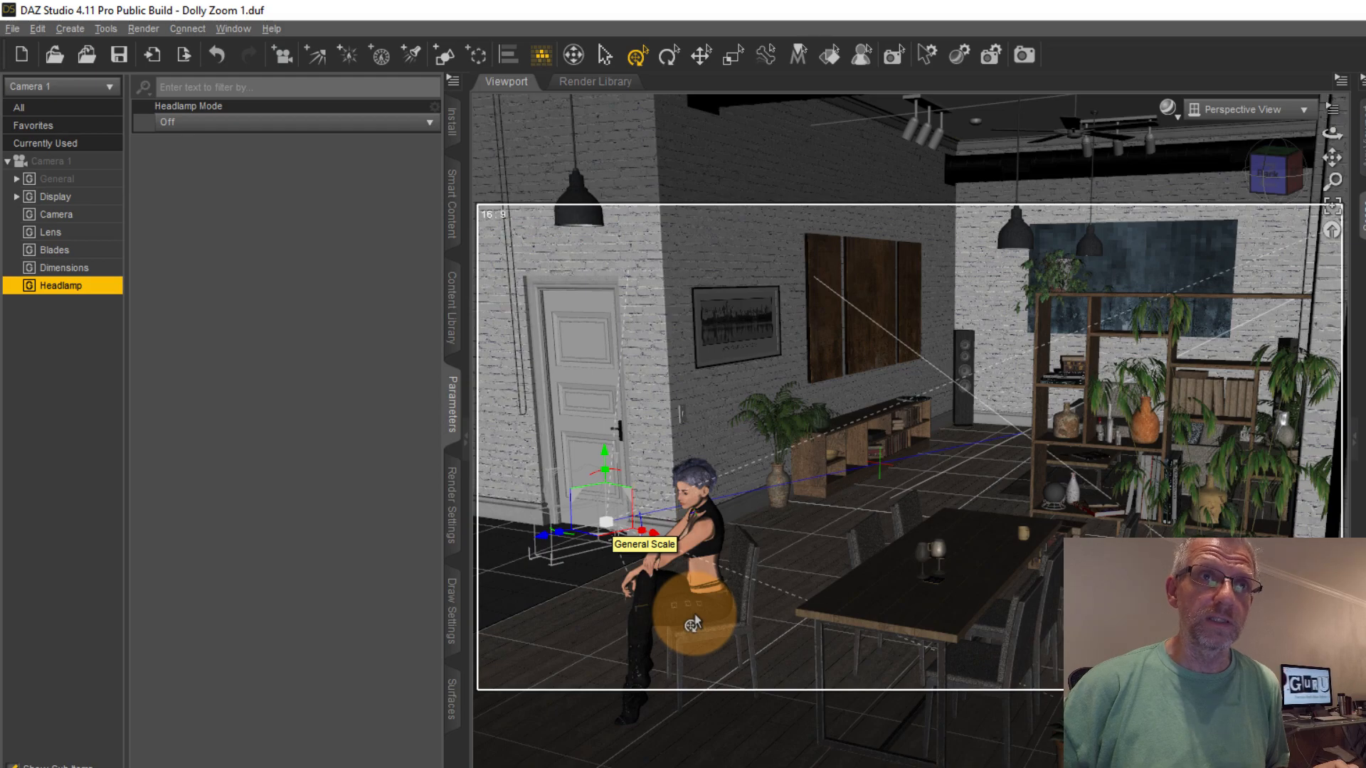
pyautogui.click(452, 317)
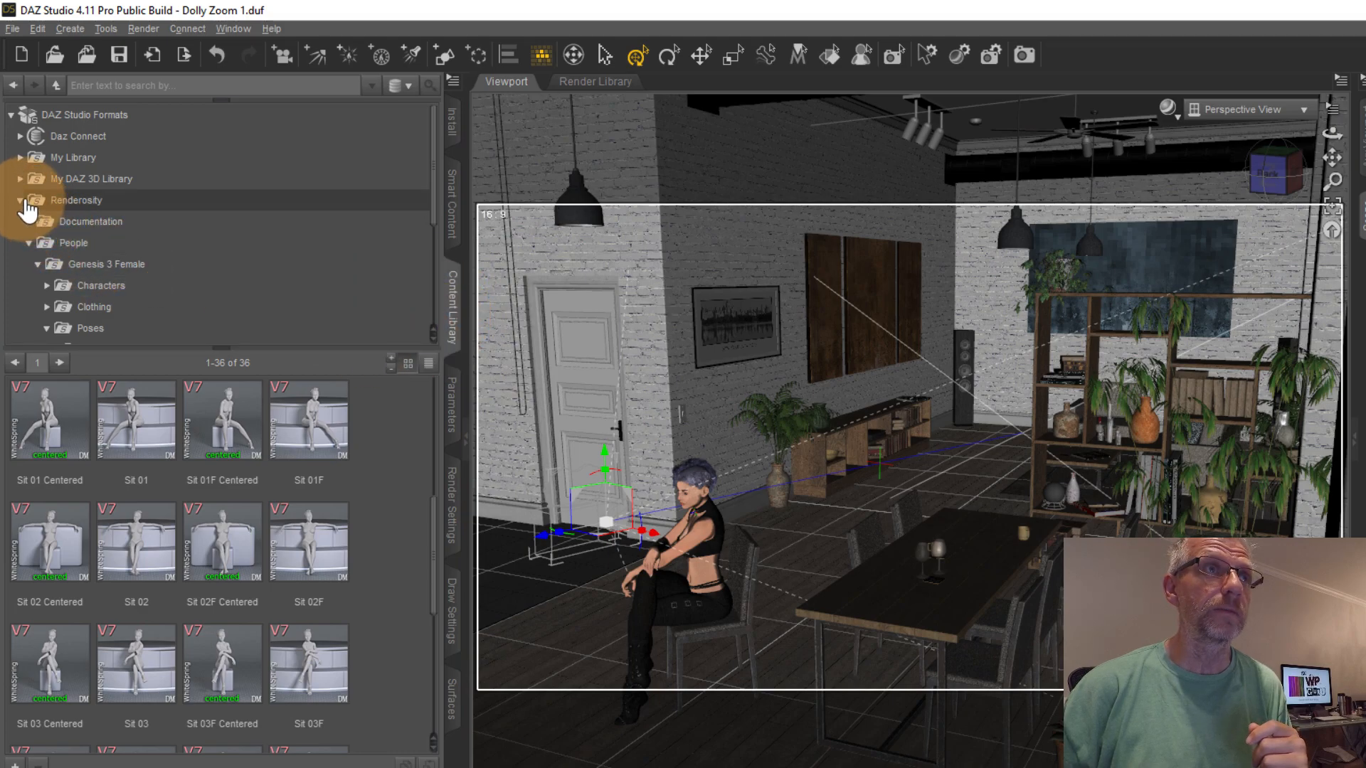
pyautogui.click(20, 201)
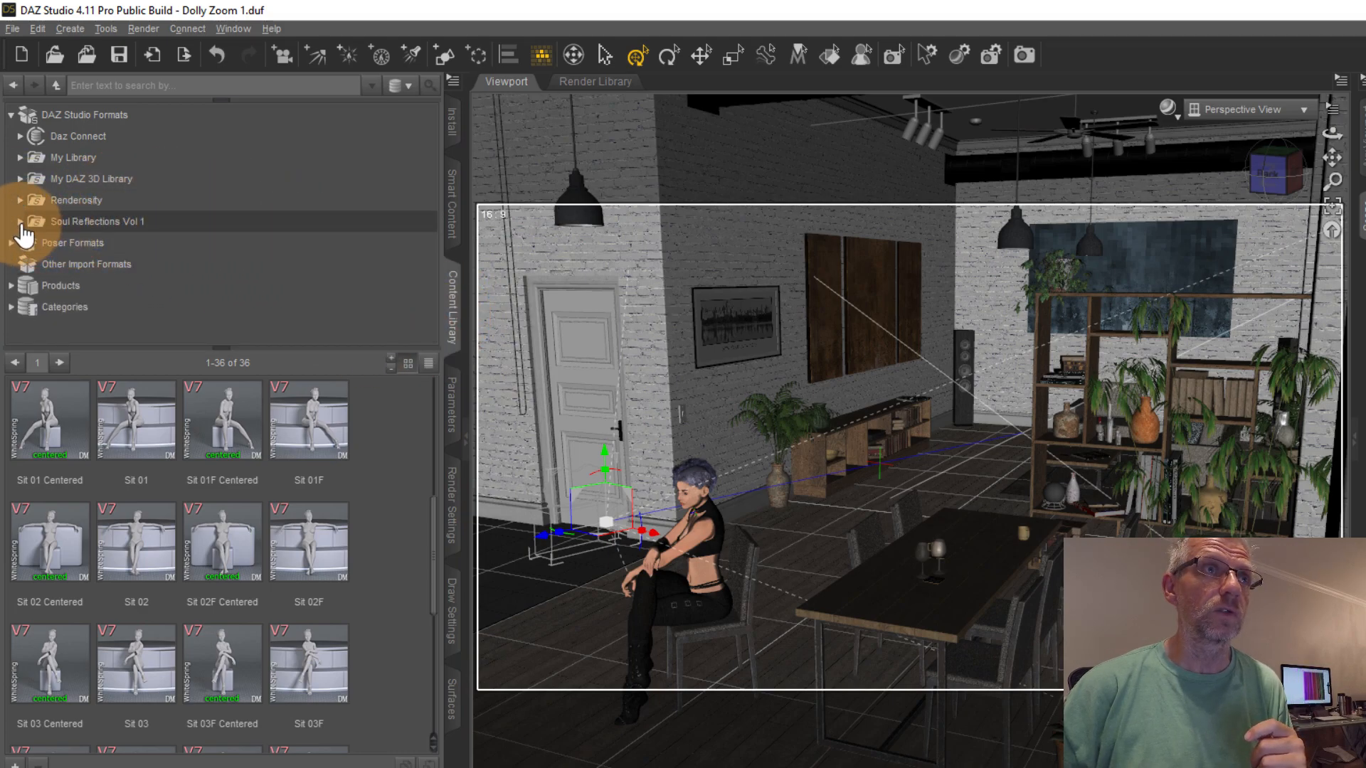
pyautogui.click(20, 222)
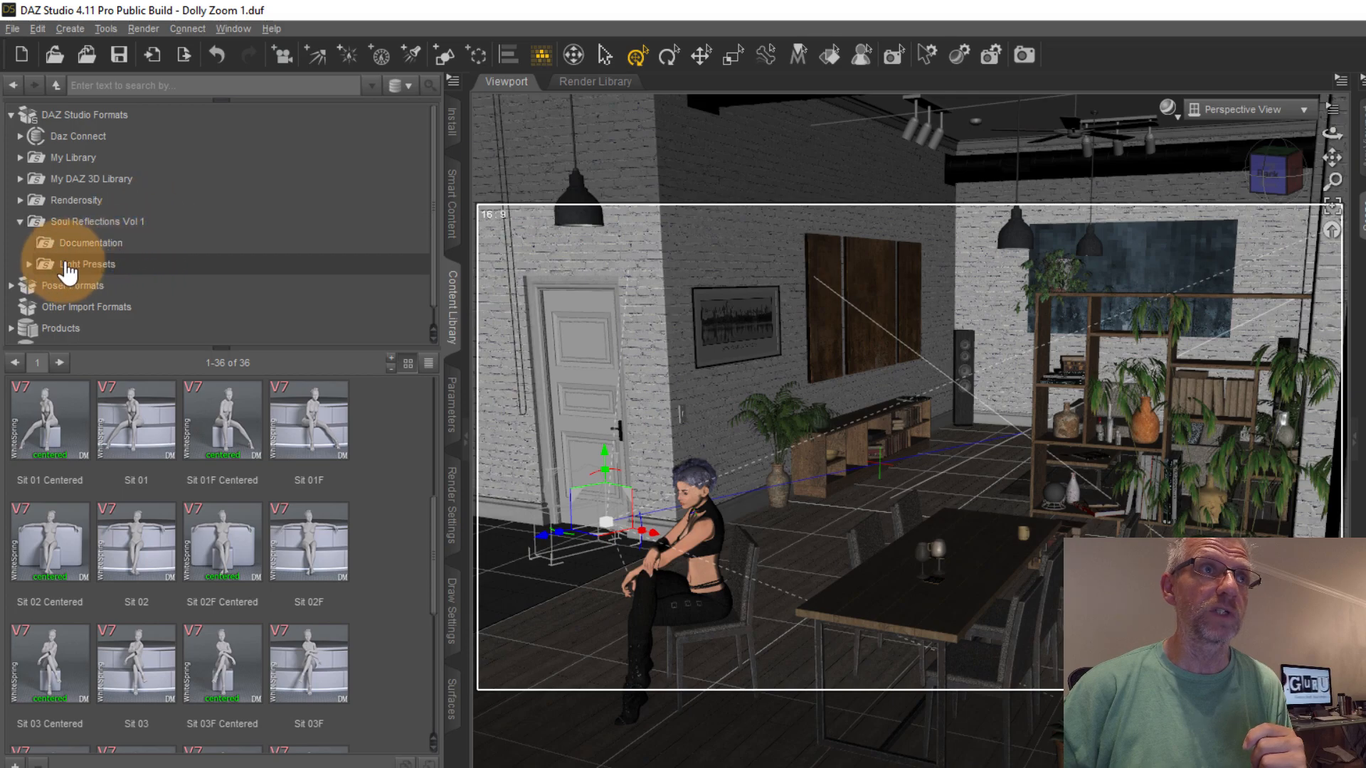
pyautogui.click(25, 267)
pyautogui.click(29, 264)
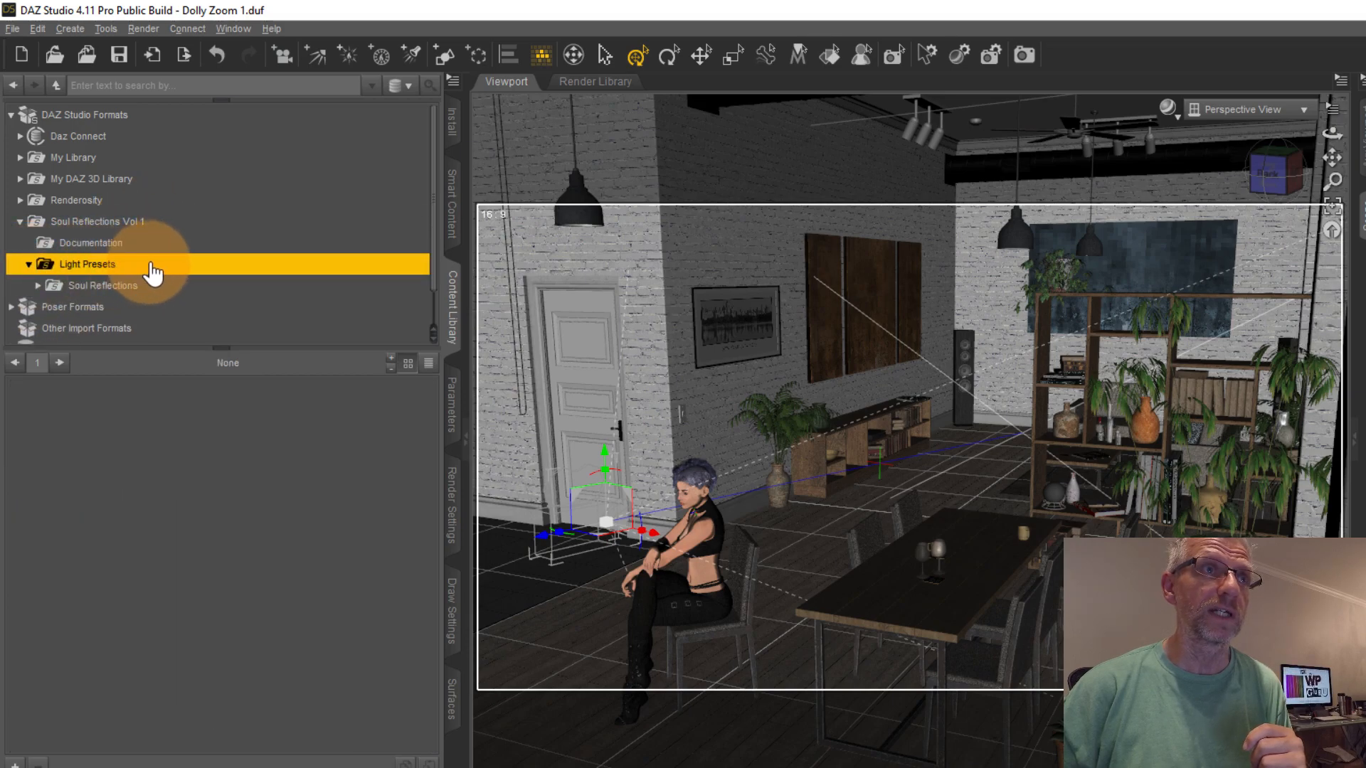
pyautogui.scroll(-2, 152, 269)
pyautogui.click(39, 247)
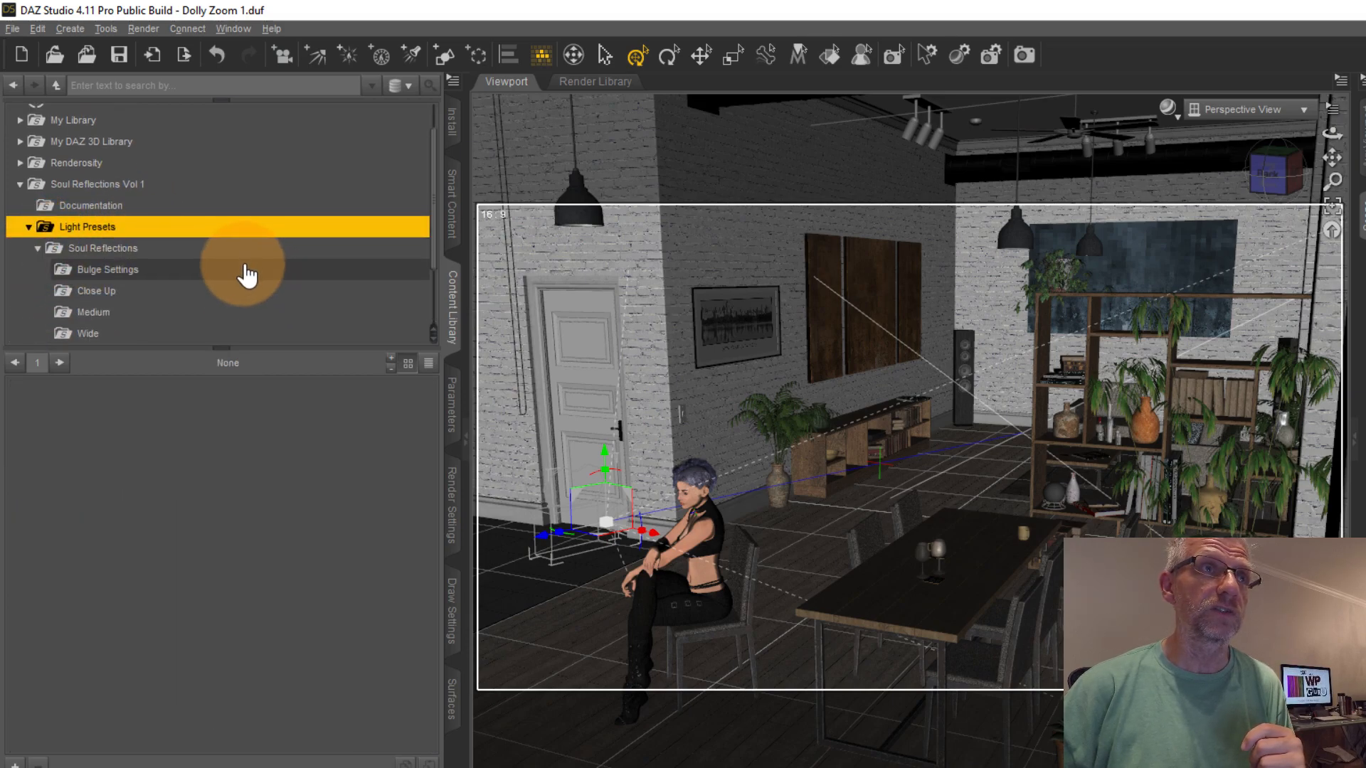
pyautogui.scroll(-2, 163, 222)
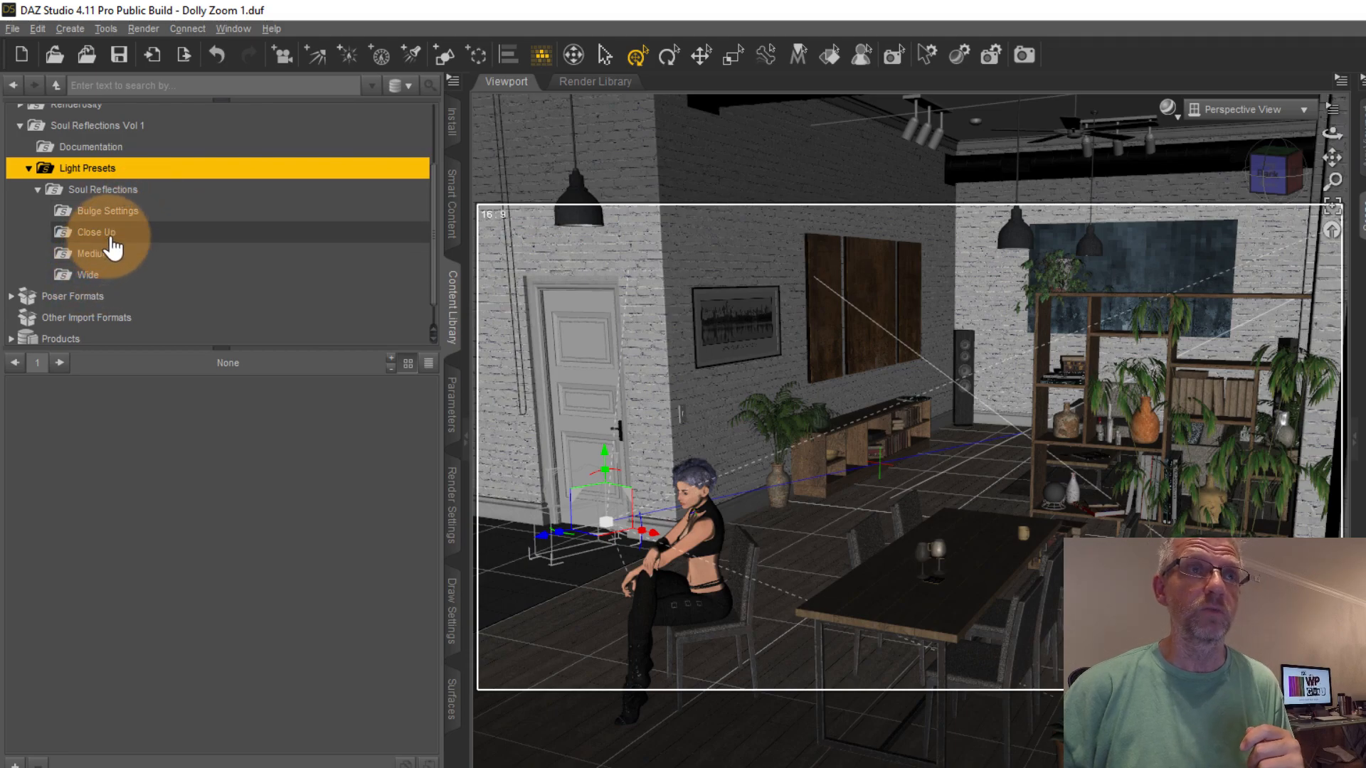
pyautogui.click(114, 260)
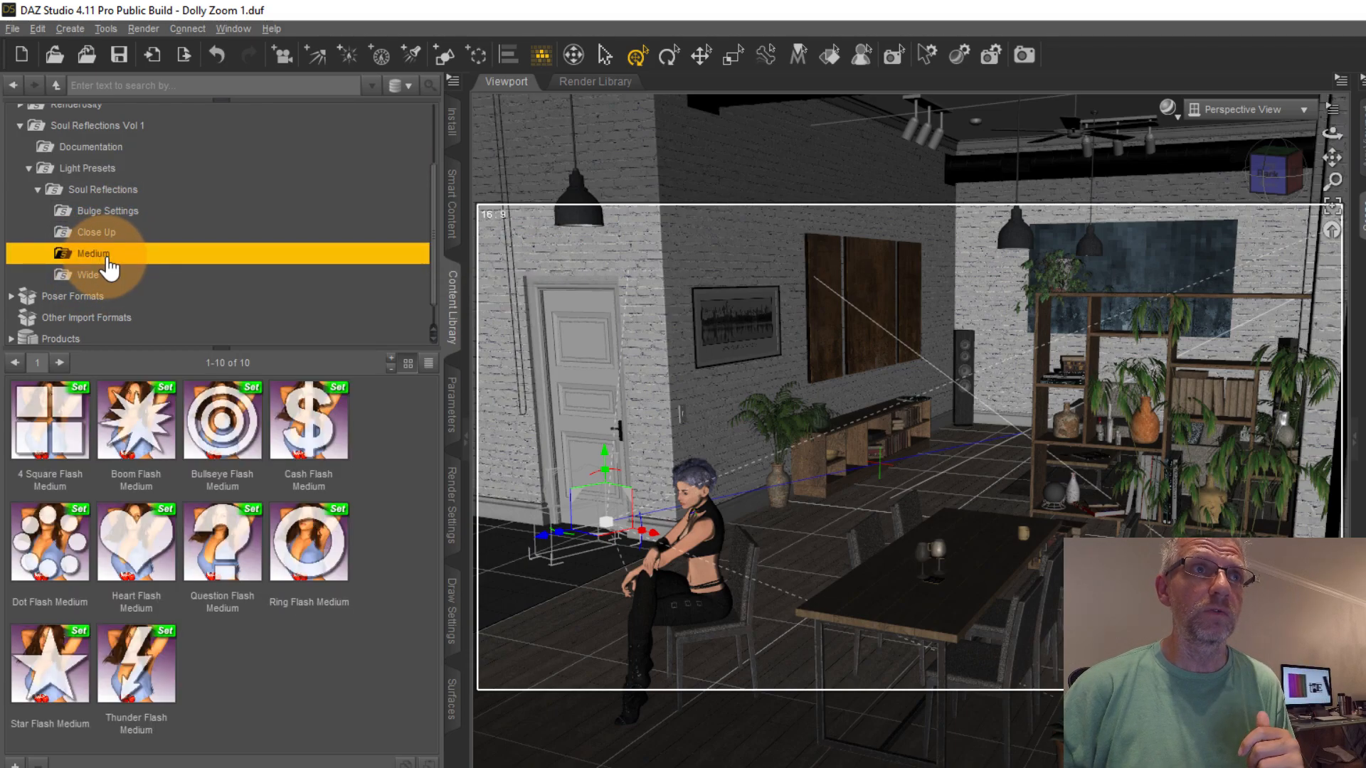
pyautogui.doubleClick(134, 424)
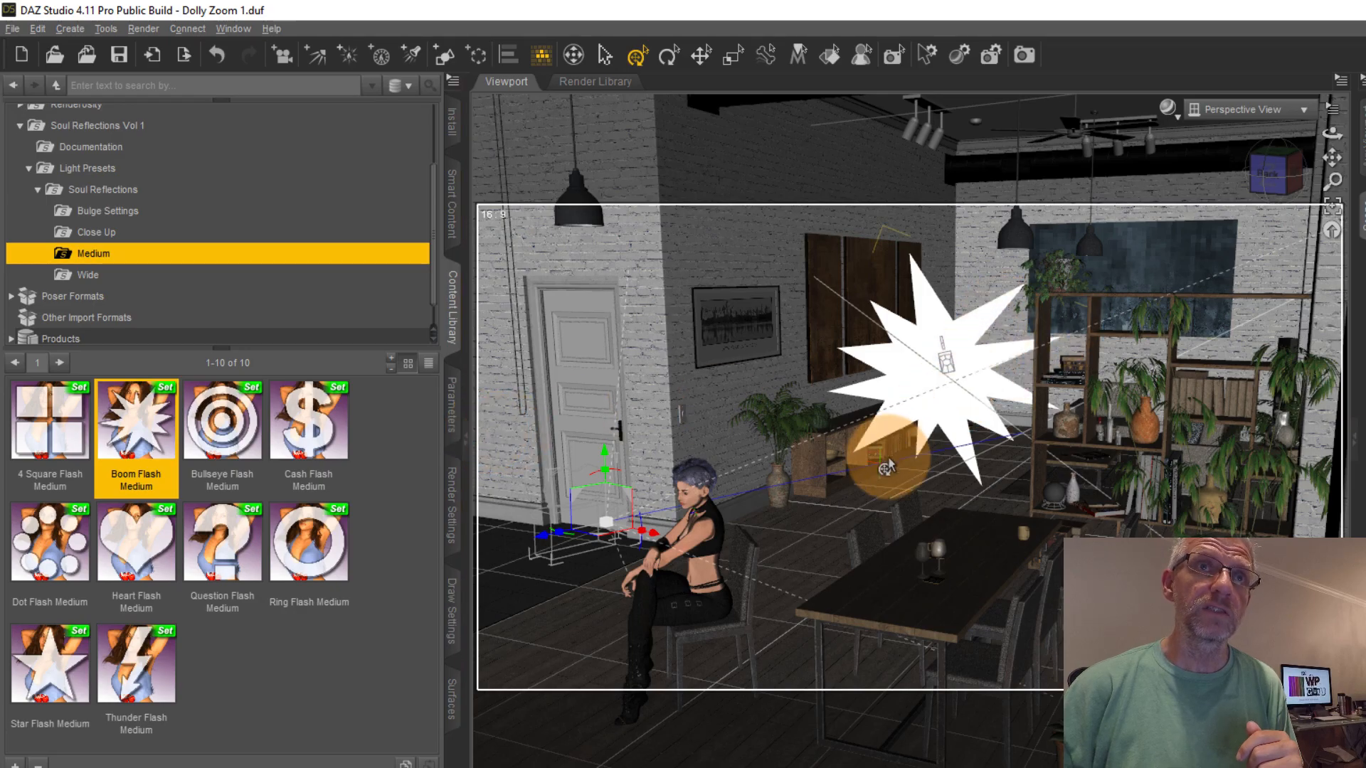
# Move the Boom Flash Camera across the room to a spot just in front of the seated figure.
pyautogui.moveTo(983, 475); pyautogui.dragTo(889, 413, button='middle')
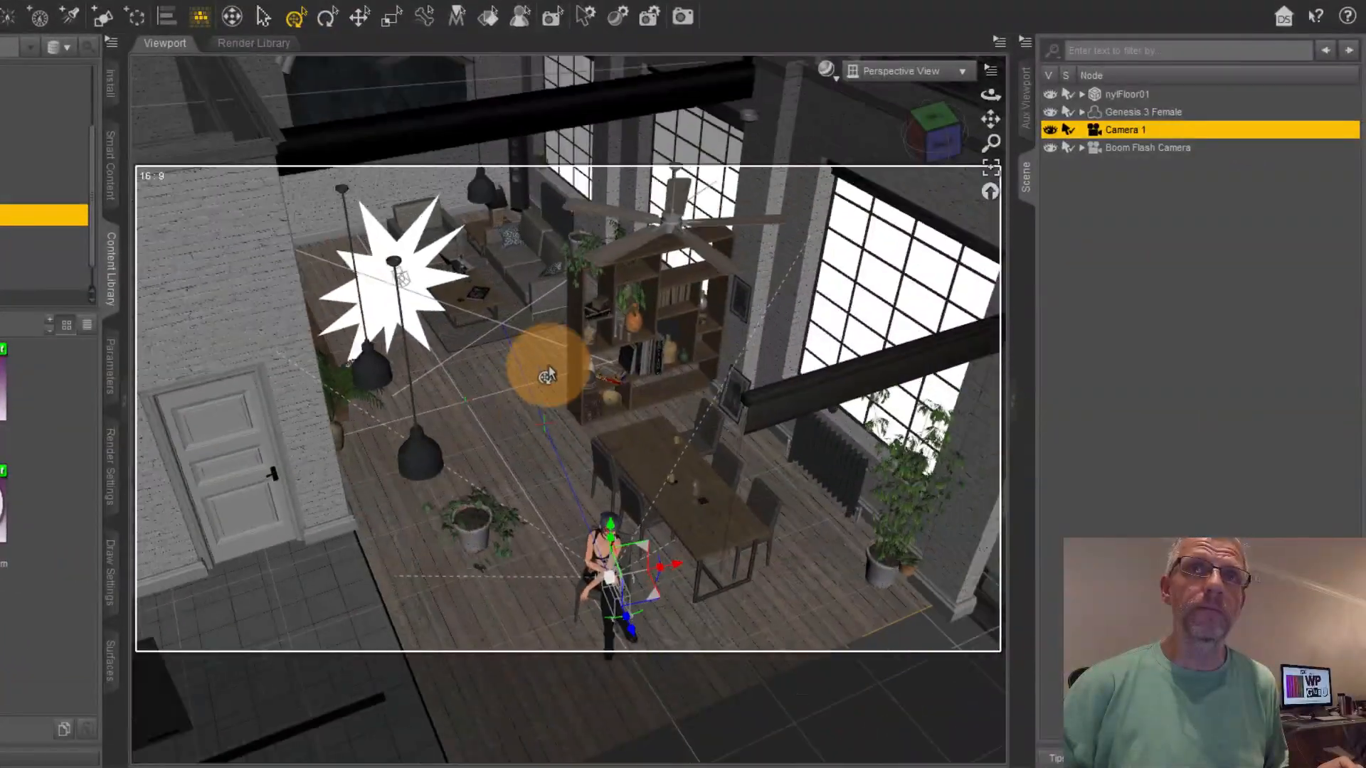
pyautogui.click(1148, 149)
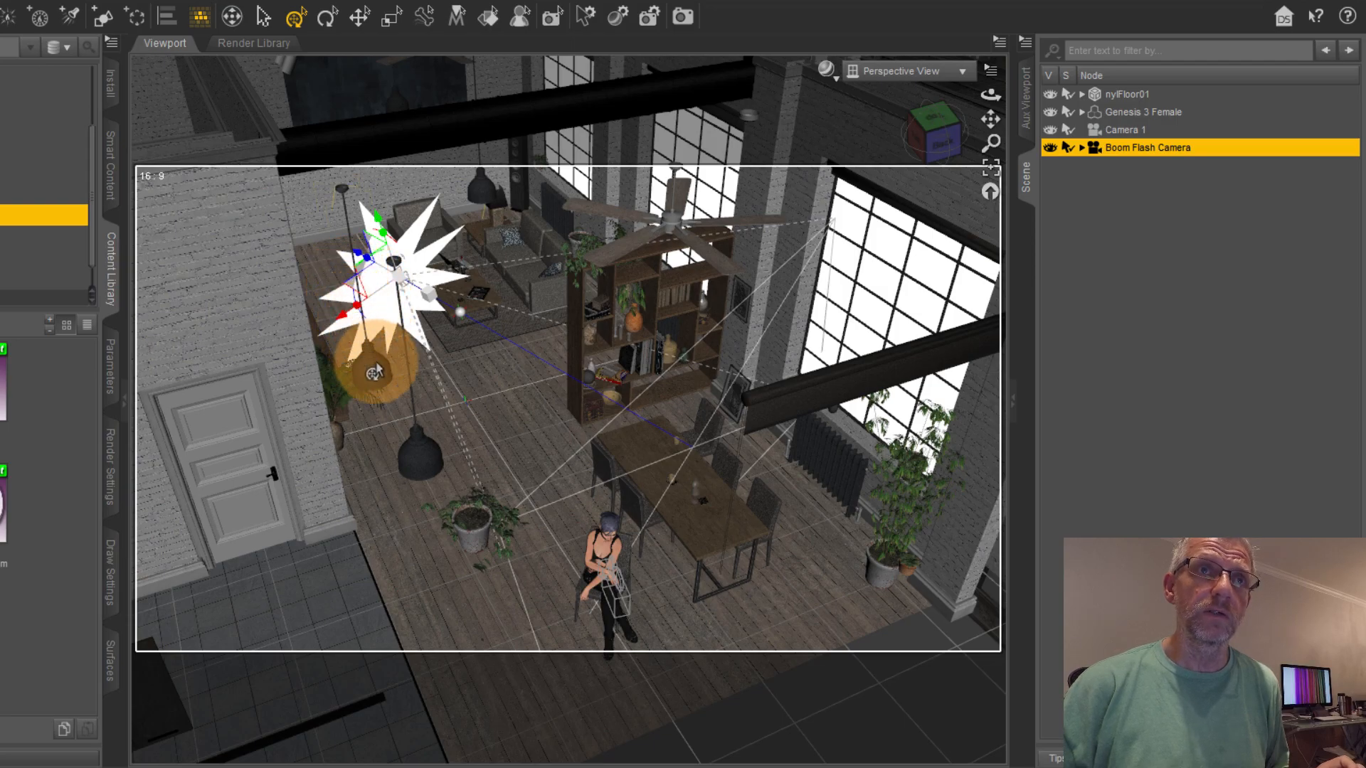
pyautogui.moveTo(375, 358); pyautogui.dragTo(311, 277, button='middle')
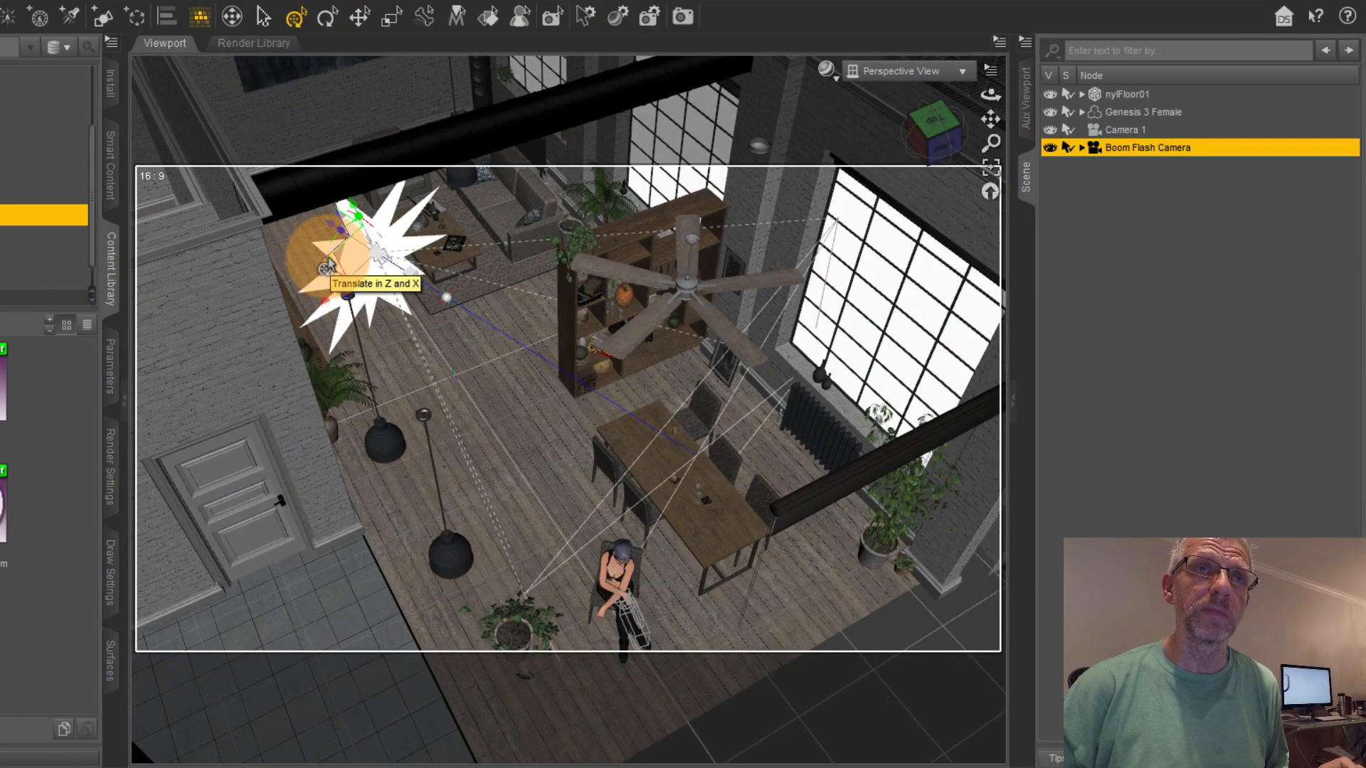
pyautogui.moveTo(327, 268); pyautogui.dragTo(637, 717)
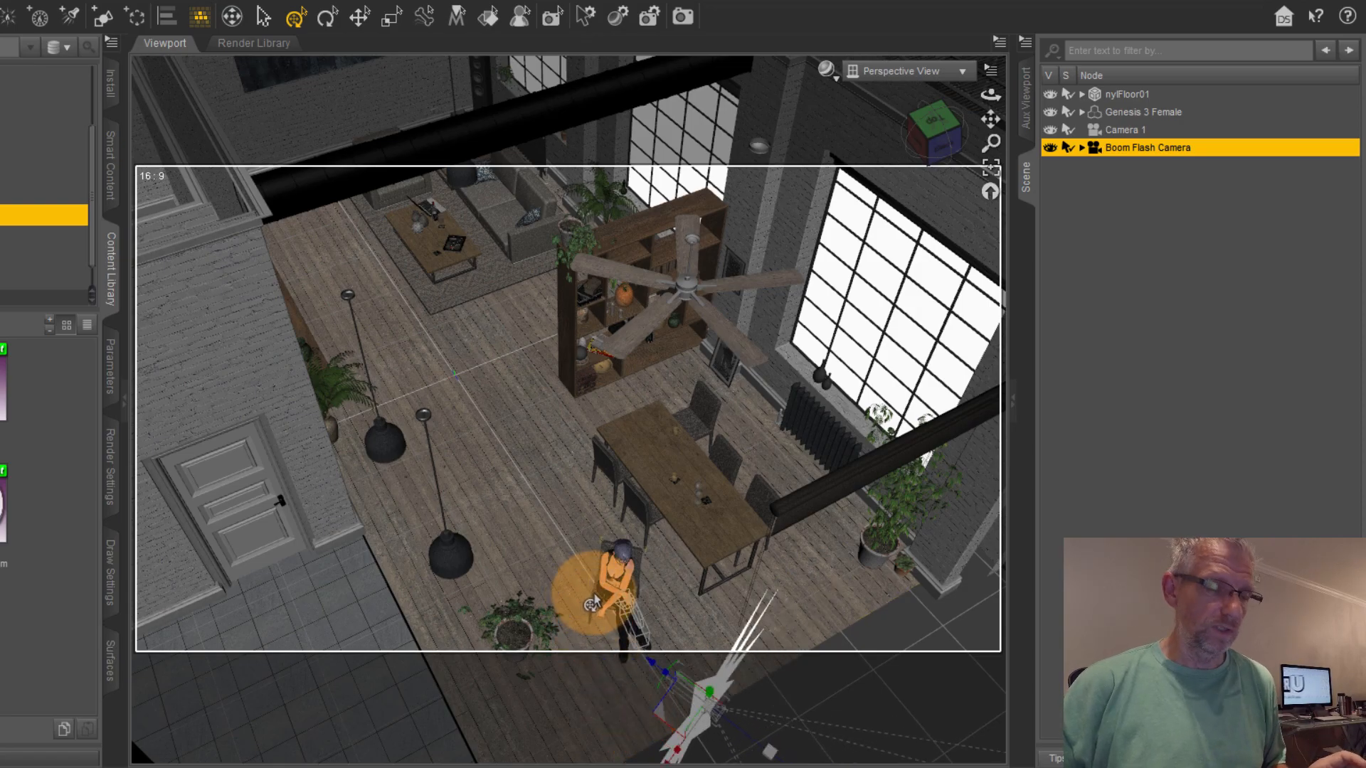
# Turn the Boom Flash Camera toward the seated figure and shift it to the door side, diagonally in front of her.
pyautogui.moveTo(564, 538); pyautogui.dragTo(524, 536, button='middle')
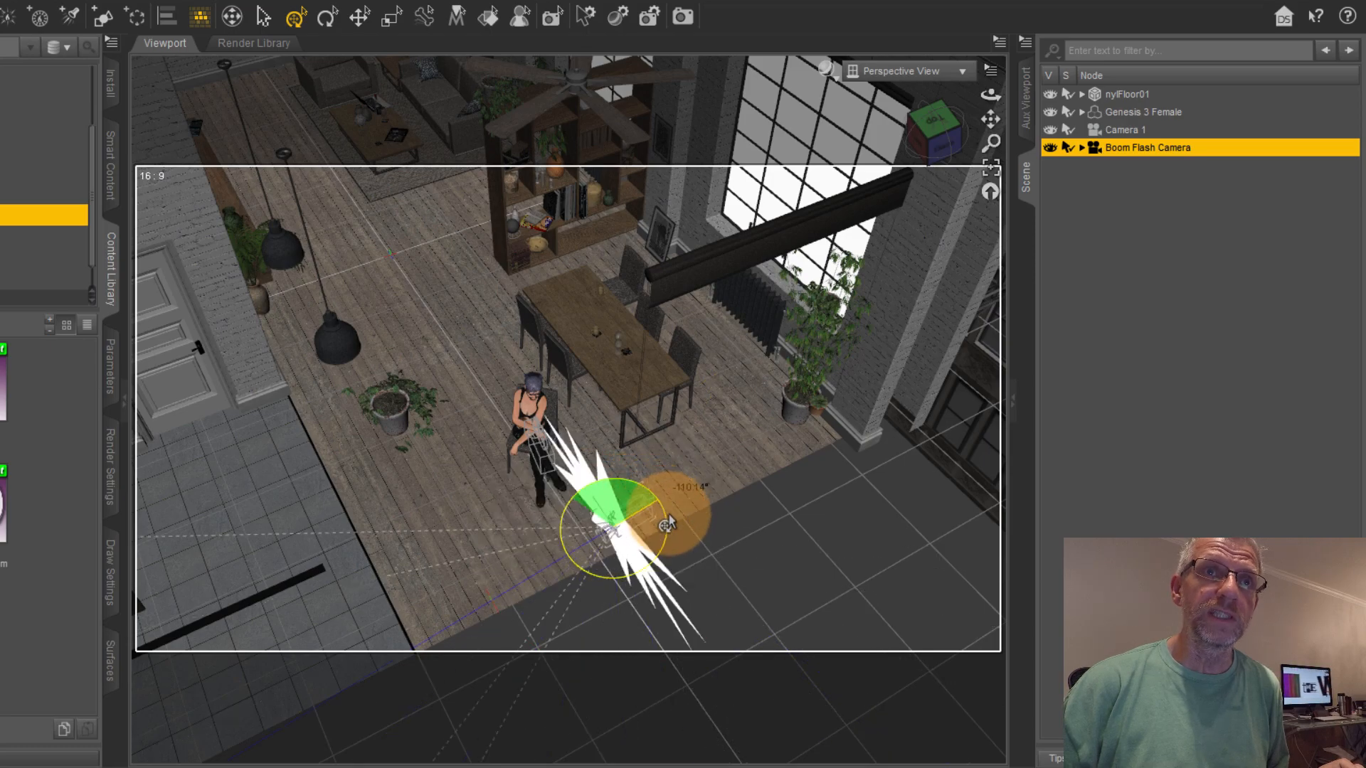
pyautogui.moveTo(625, 564); pyautogui.dragTo(436, 396)
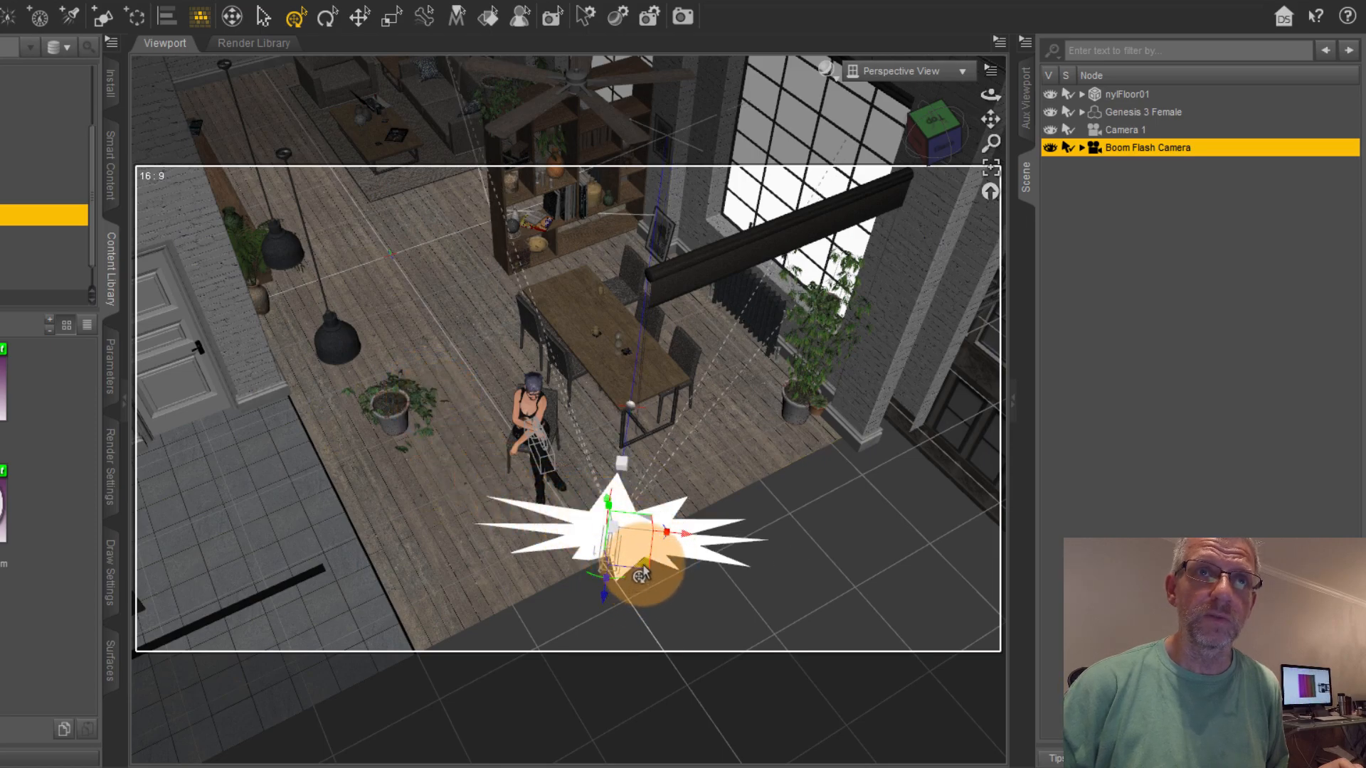
pyautogui.moveTo(642, 573); pyautogui.dragTo(490, 585)
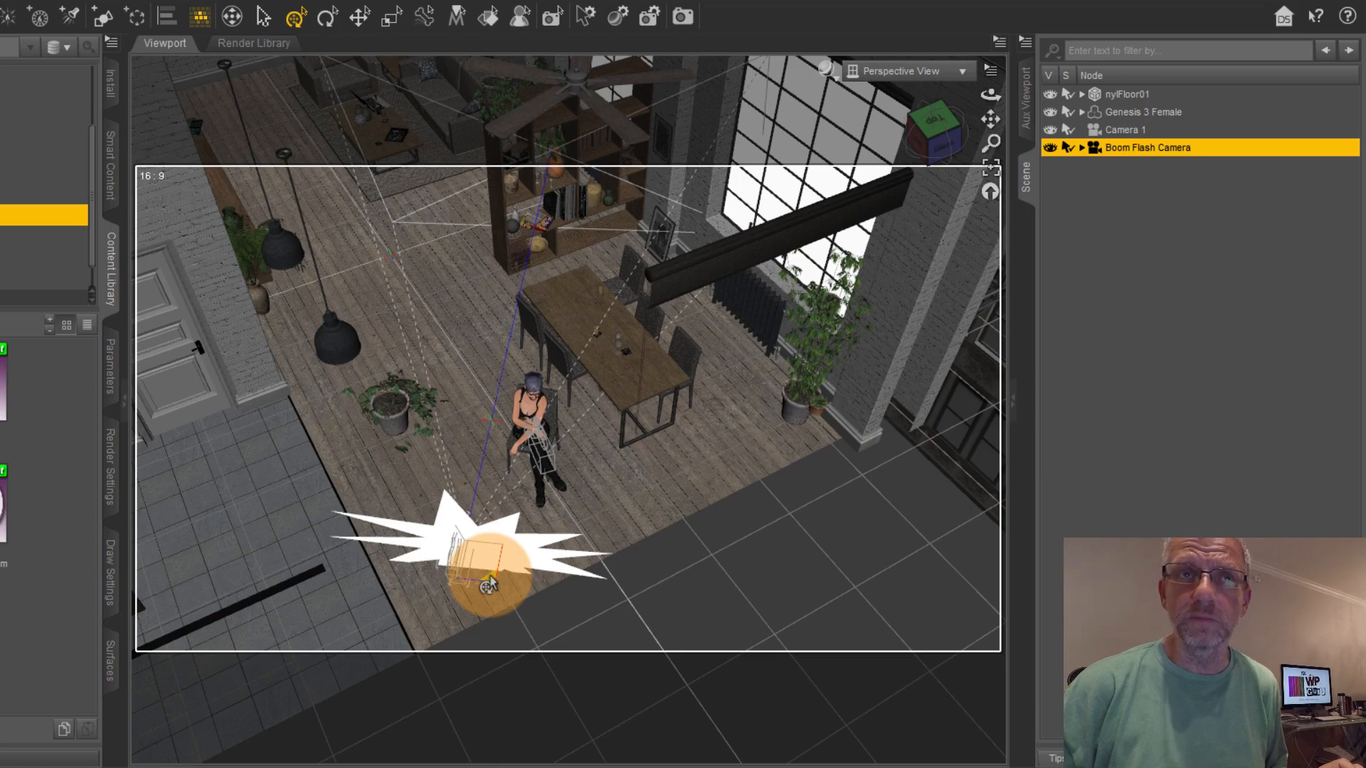
pyautogui.moveTo(490, 585); pyautogui.dragTo(439, 606)
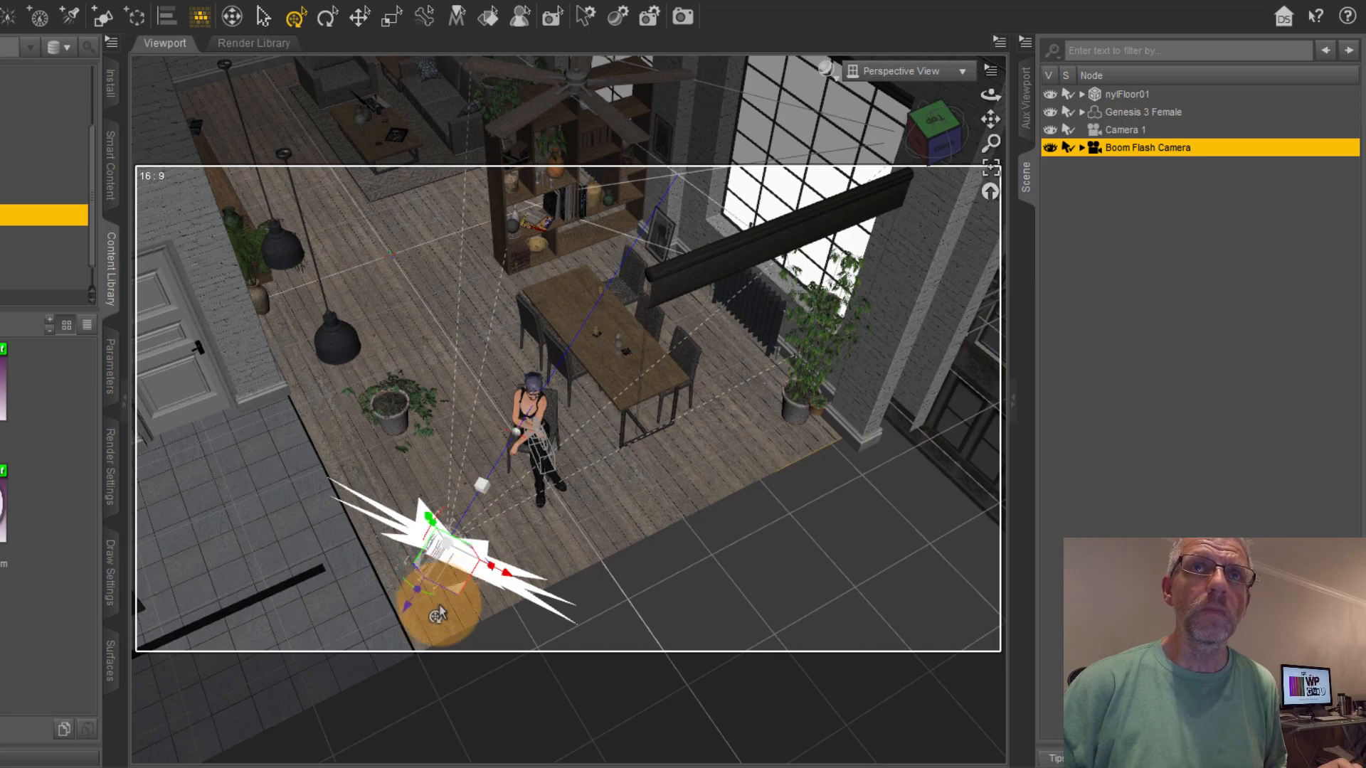
# Select Camera 1 and scrub the timeline to check its path relative to the flash light.
pyautogui.click(1137, 129)
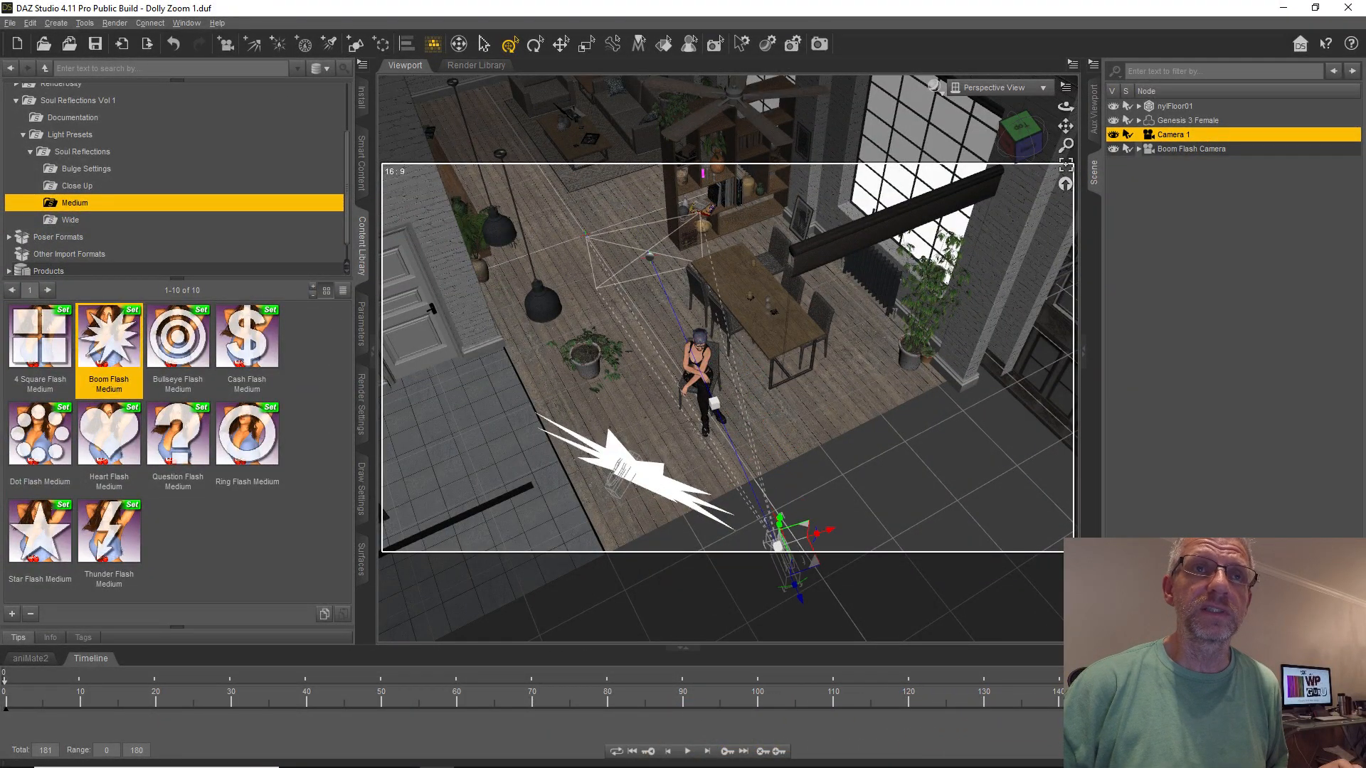
pyautogui.moveTo(1060, 764); pyautogui.dragTo(972, 651)
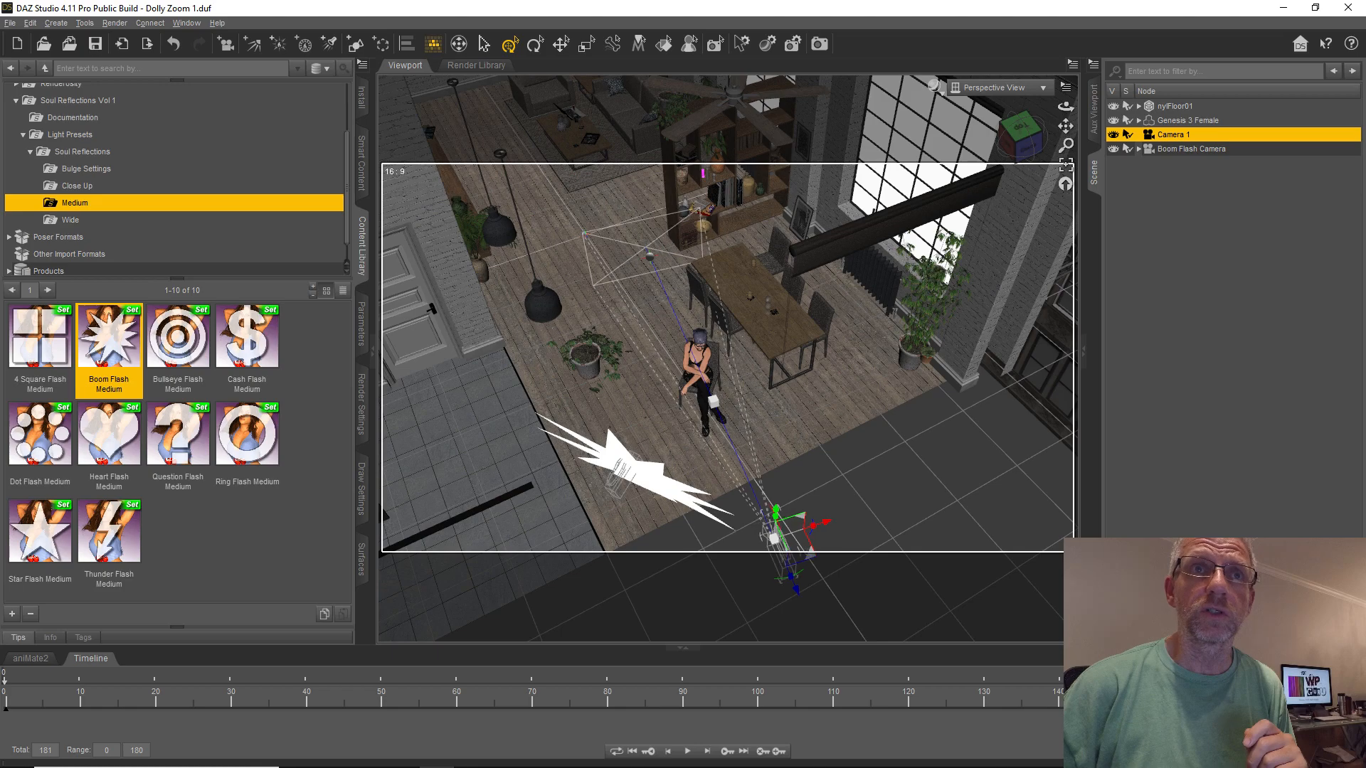
pyautogui.moveTo(882, 708); pyautogui.dragTo(1121, 715)
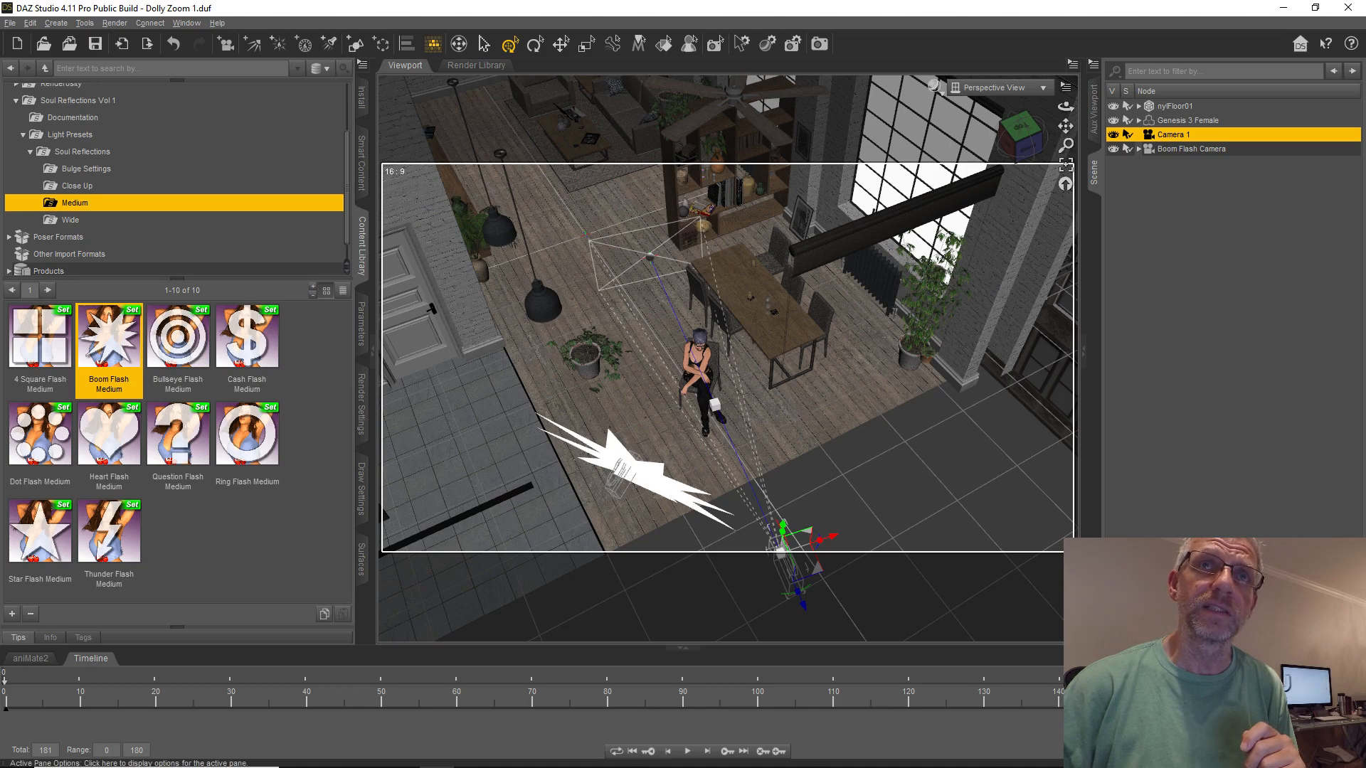
# Nudge the Boom Flash Camera further away from Camera 1, then view the scene through Camera 1 and select it.
pyautogui.click(1185, 148)
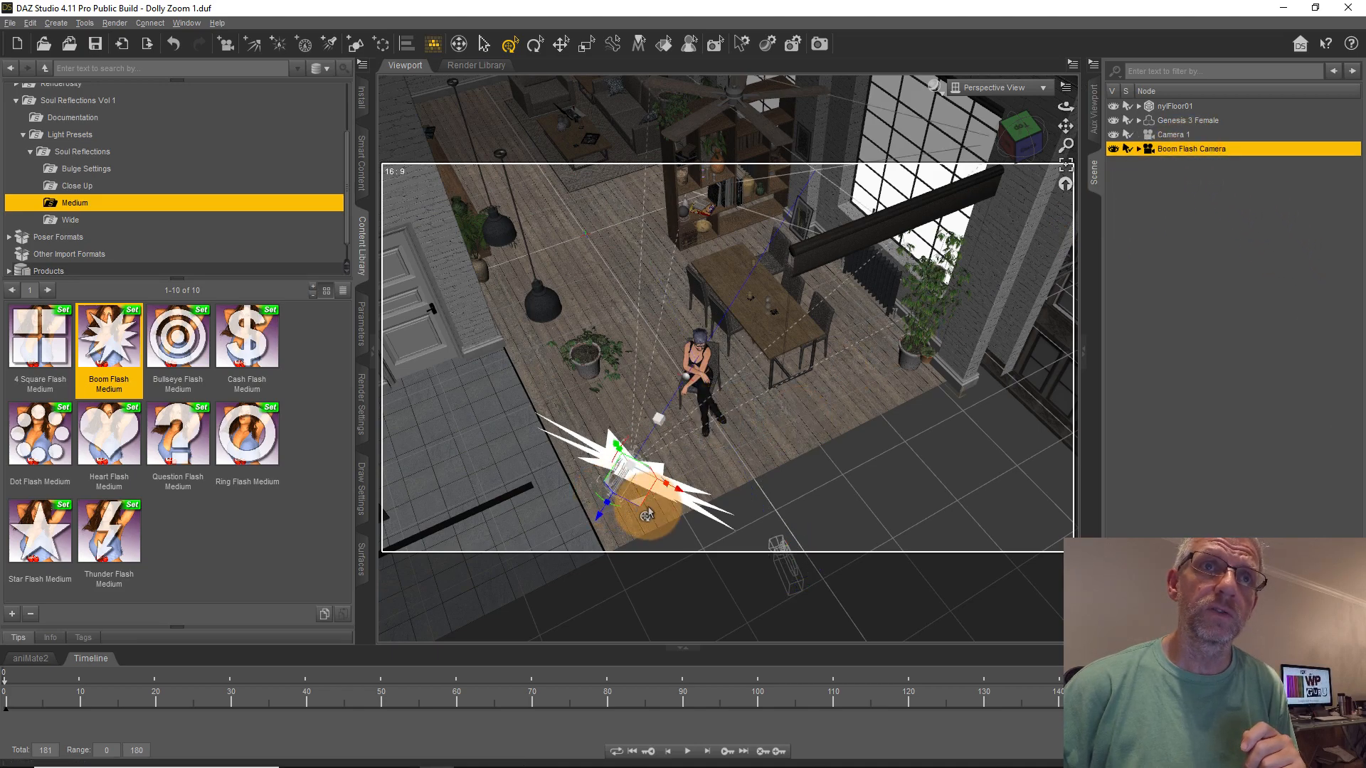
pyautogui.moveTo(636, 507); pyautogui.dragTo(628, 466)
pyautogui.click(1041, 88)
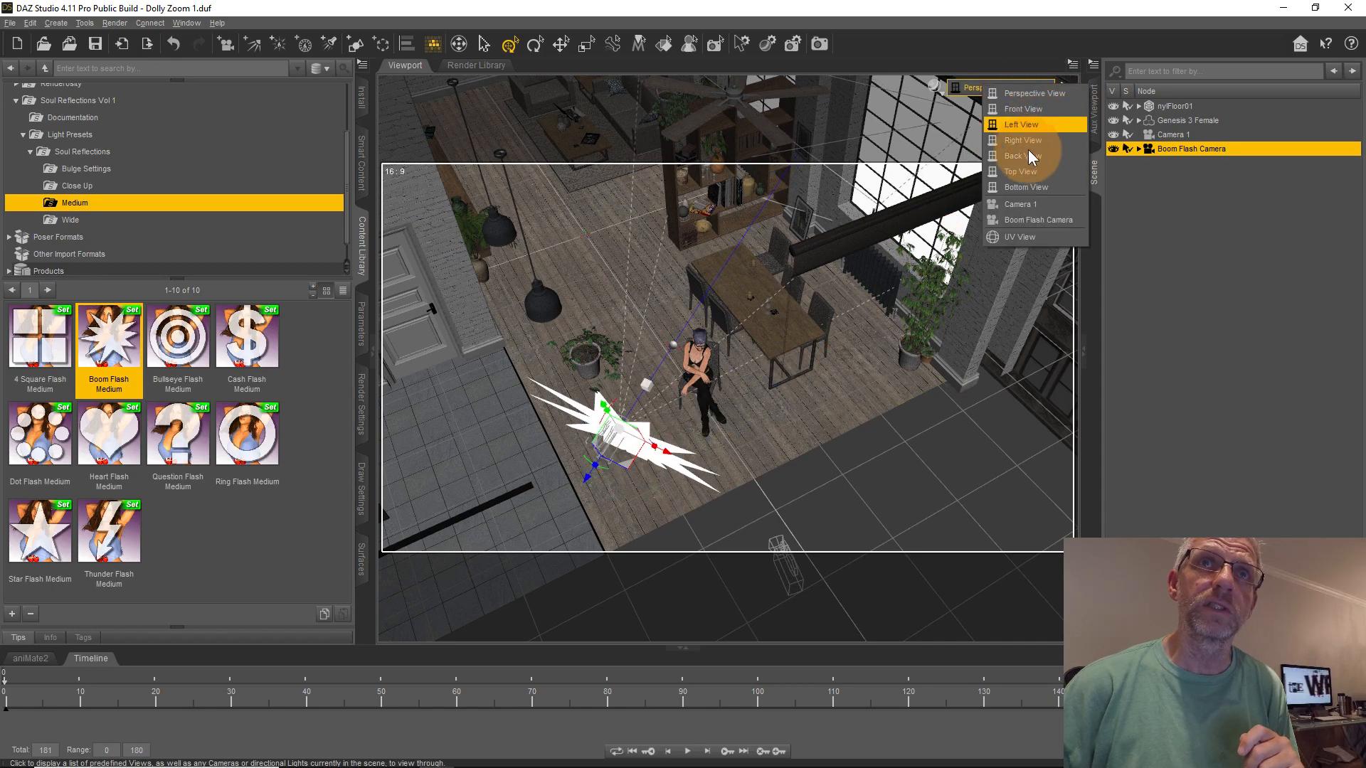
pyautogui.click(1029, 201)
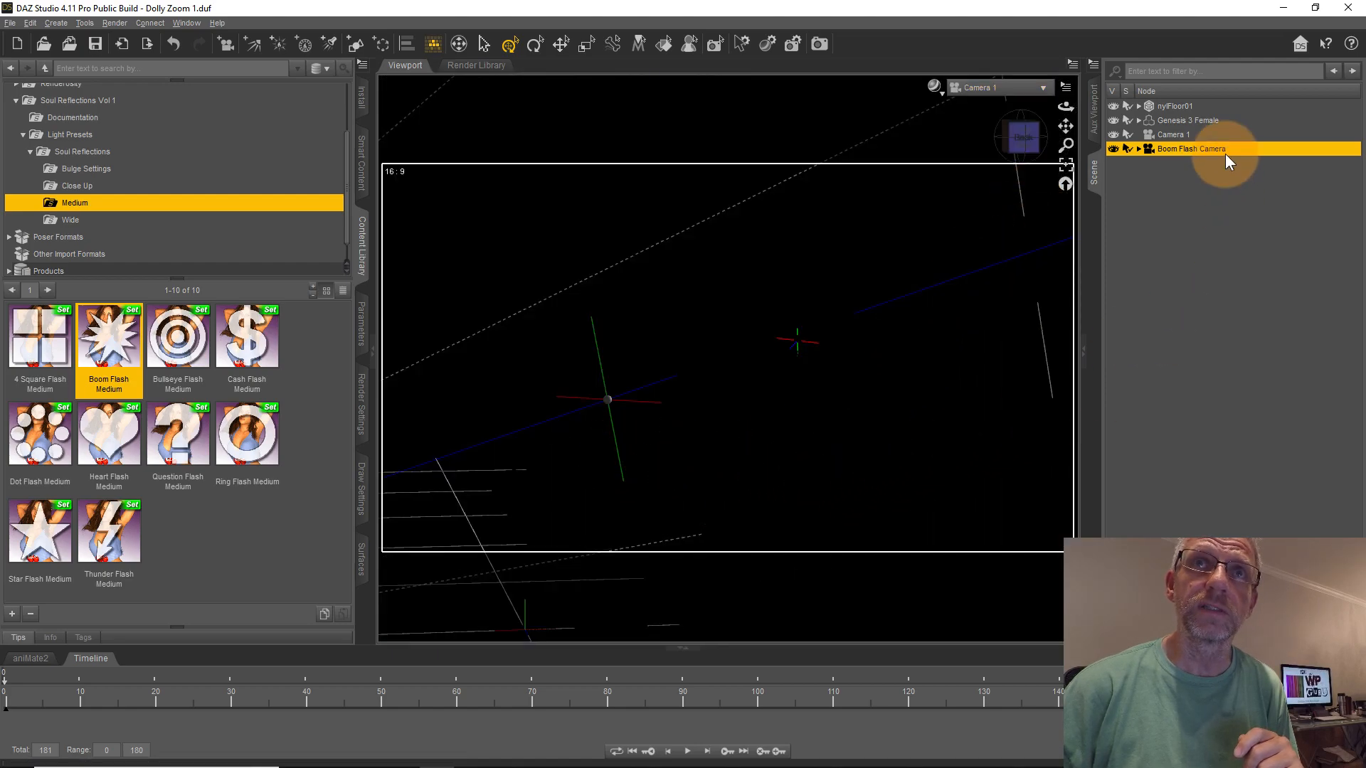
pyautogui.click(1164, 134)
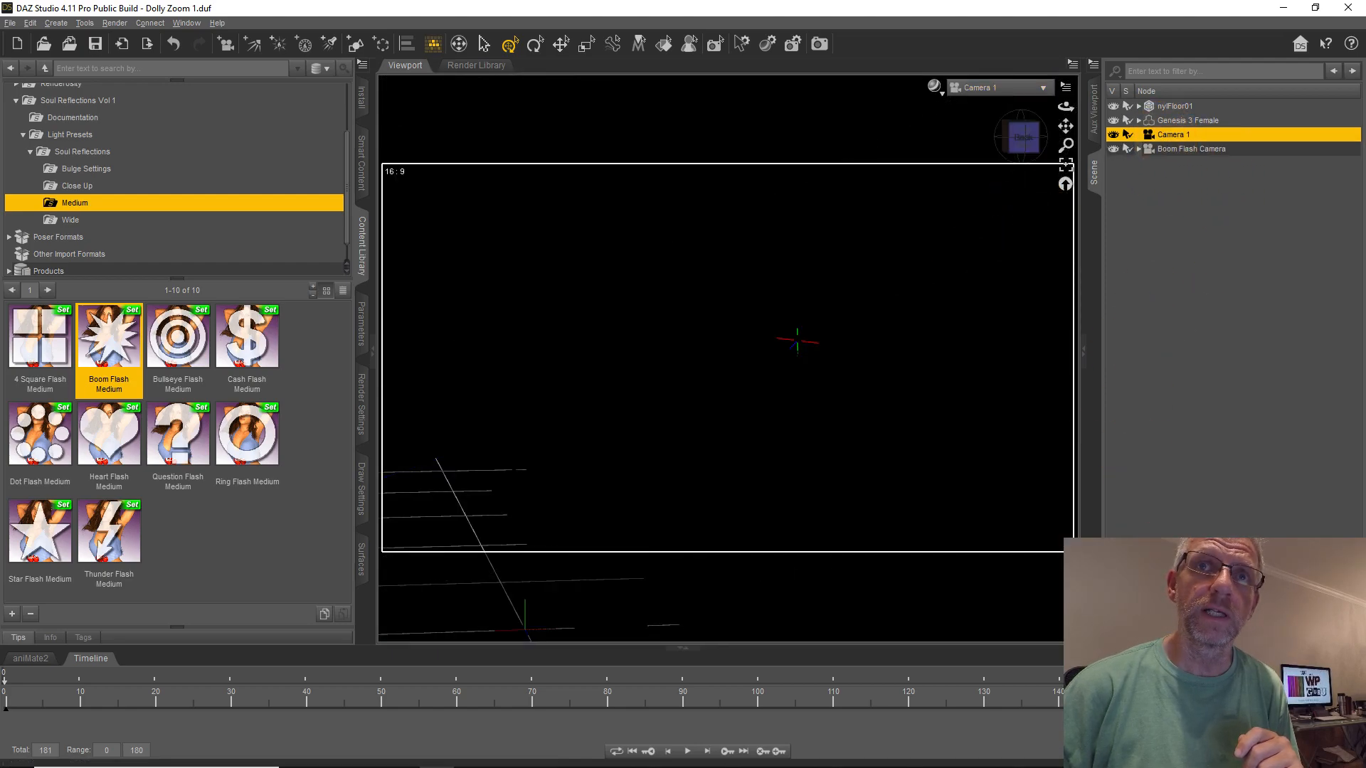
# Return the timeline to frame 0 and switch the viewport from Camera 1 to Top View.
pyautogui.moveTo(1044, 711); pyautogui.dragTo(4, 615)
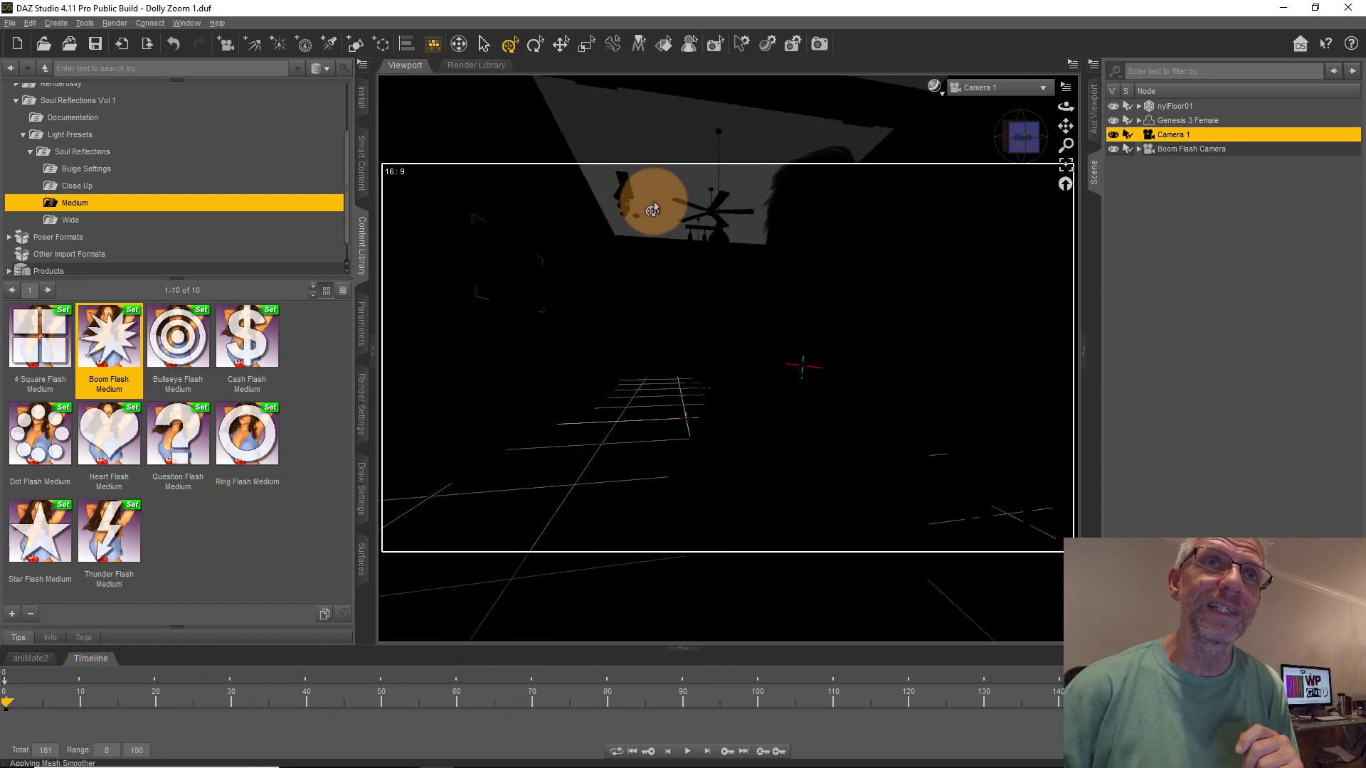
pyautogui.click(1043, 88)
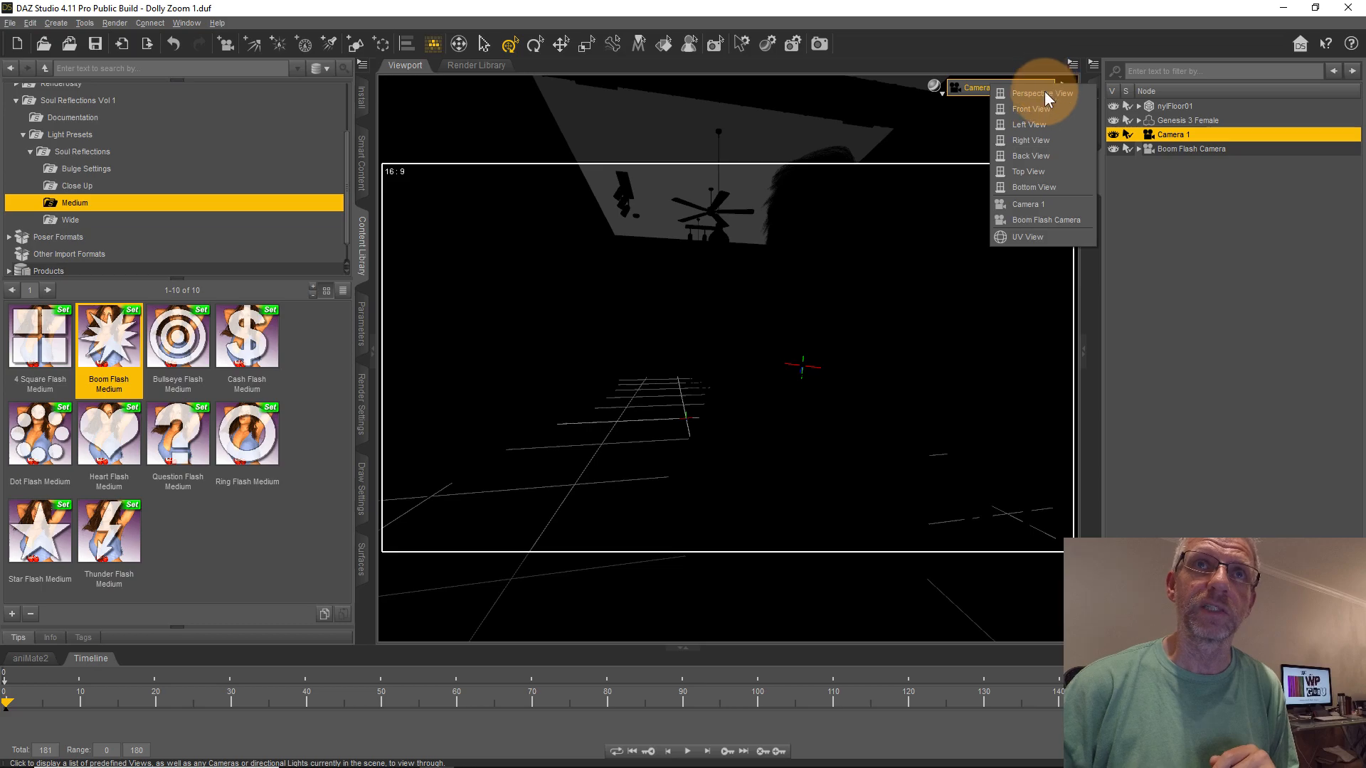
pyautogui.click(1038, 171)
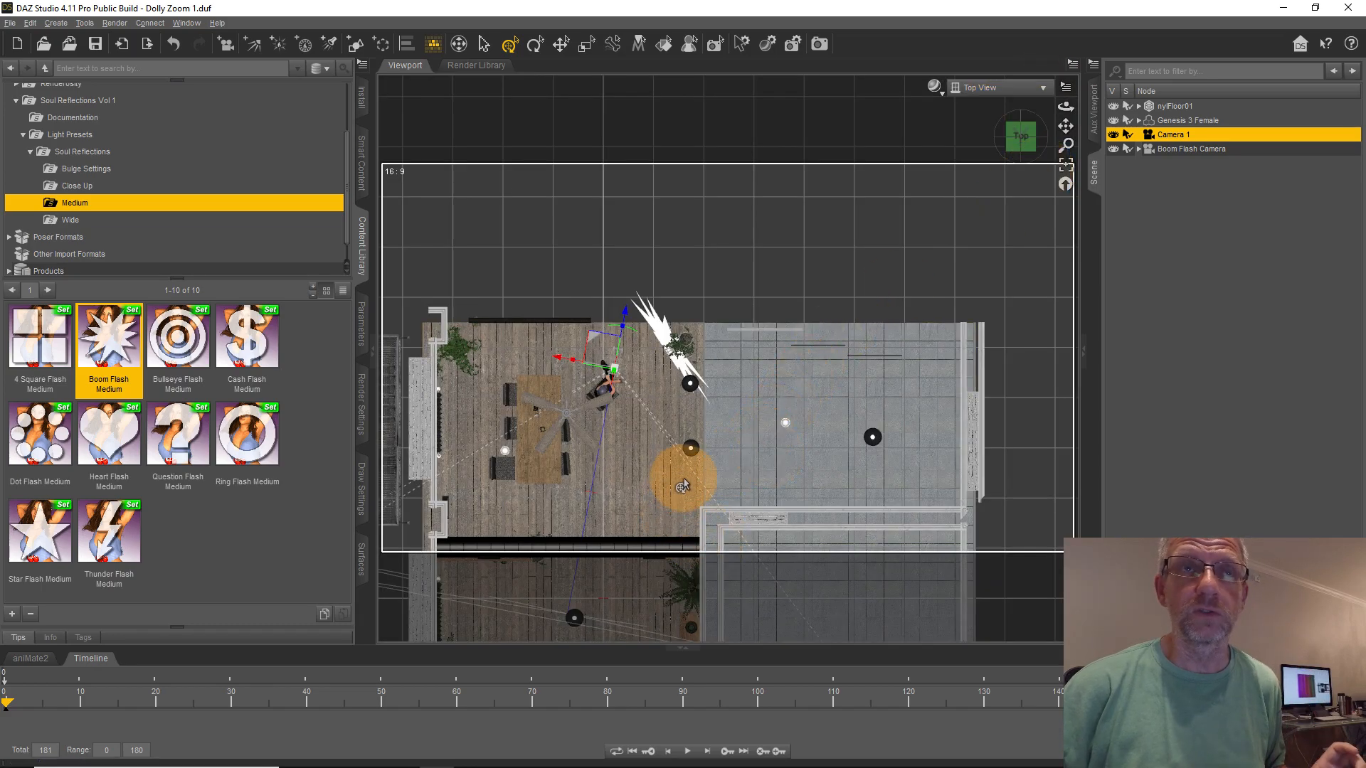
# Select the hanging lamp nylHangingLamp04, above the open floor next to the living room rug.
pyautogui.moveTo(685, 478)
pyautogui.mouseDown(button='middle')
pyautogui.moveTo(722, 369)
pyautogui.moveTo(686, 406)
pyautogui.moveTo(760, 317)
pyautogui.moveTo(680, 479)
pyautogui.moveTo(690, 396)
pyautogui.moveTo(649, 595)
pyautogui.moveTo(683, 481)
pyautogui.mouseUp(button='middle')
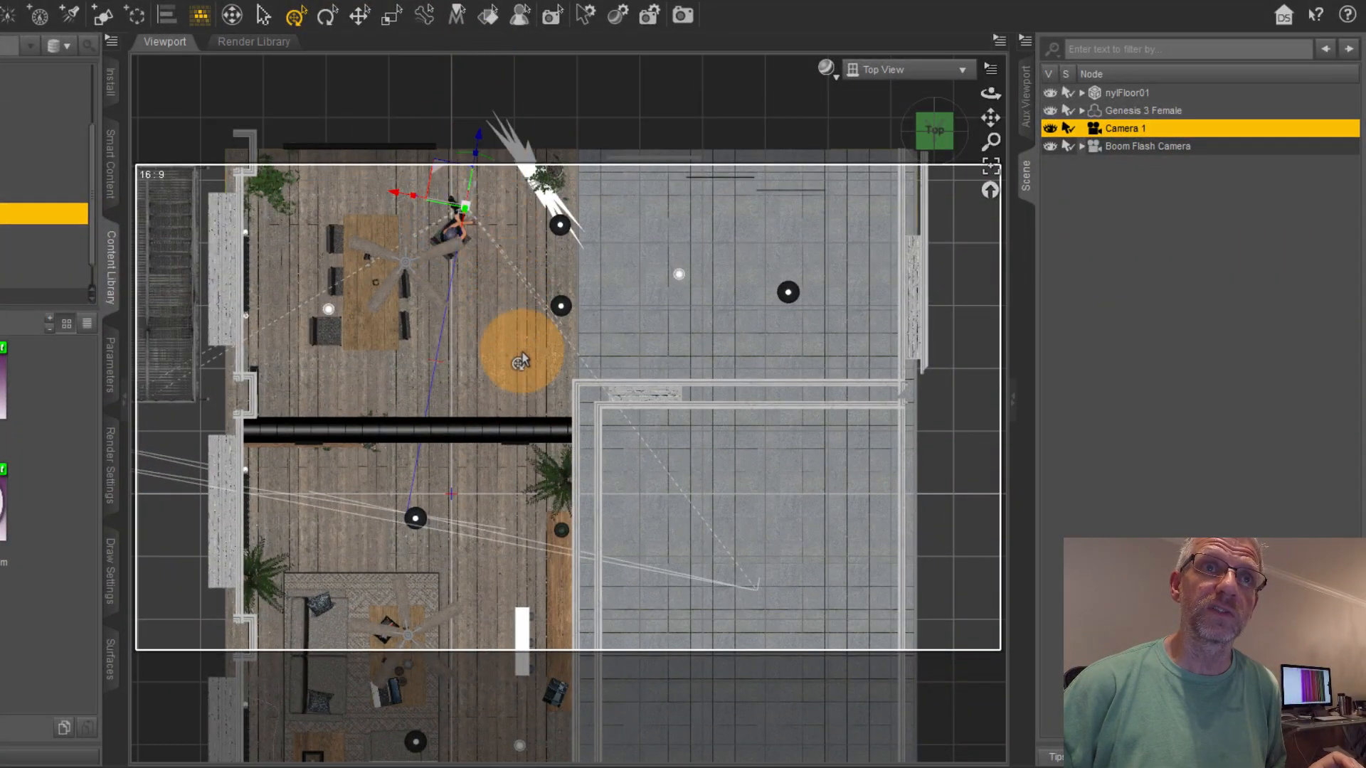
pyautogui.moveTo(530, 355); pyautogui.dragTo(513, 320, button='middle')
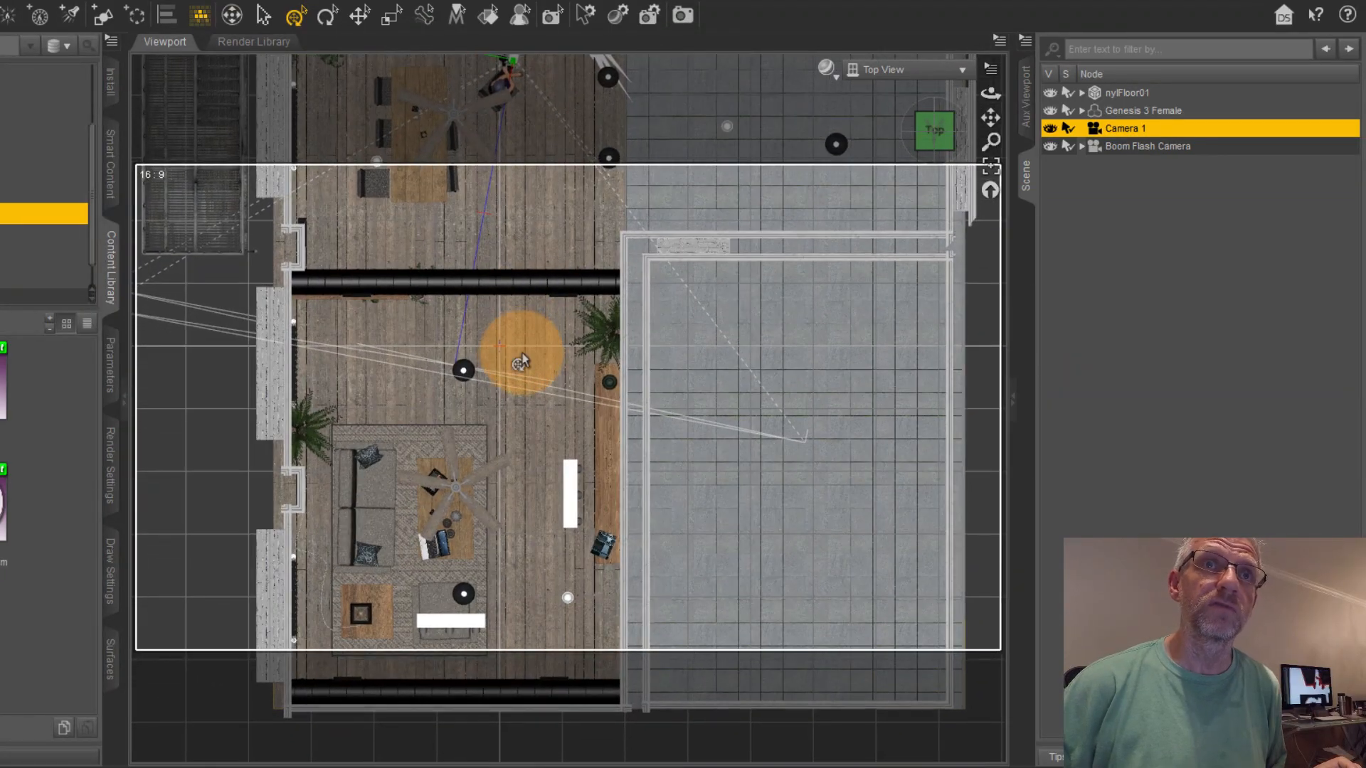
pyautogui.scroll(3, 456, 366)
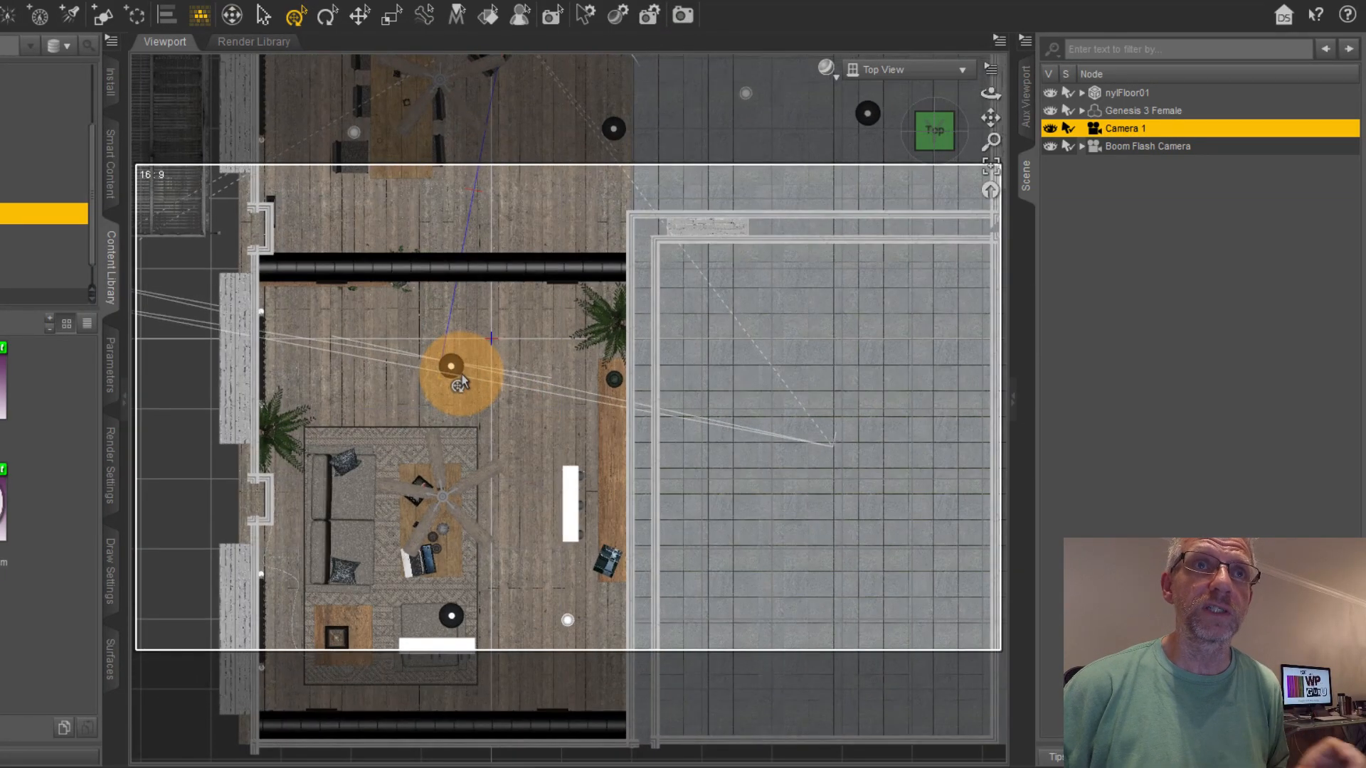
pyautogui.moveTo(463, 353); pyautogui.dragTo(465, 340, button='middle')
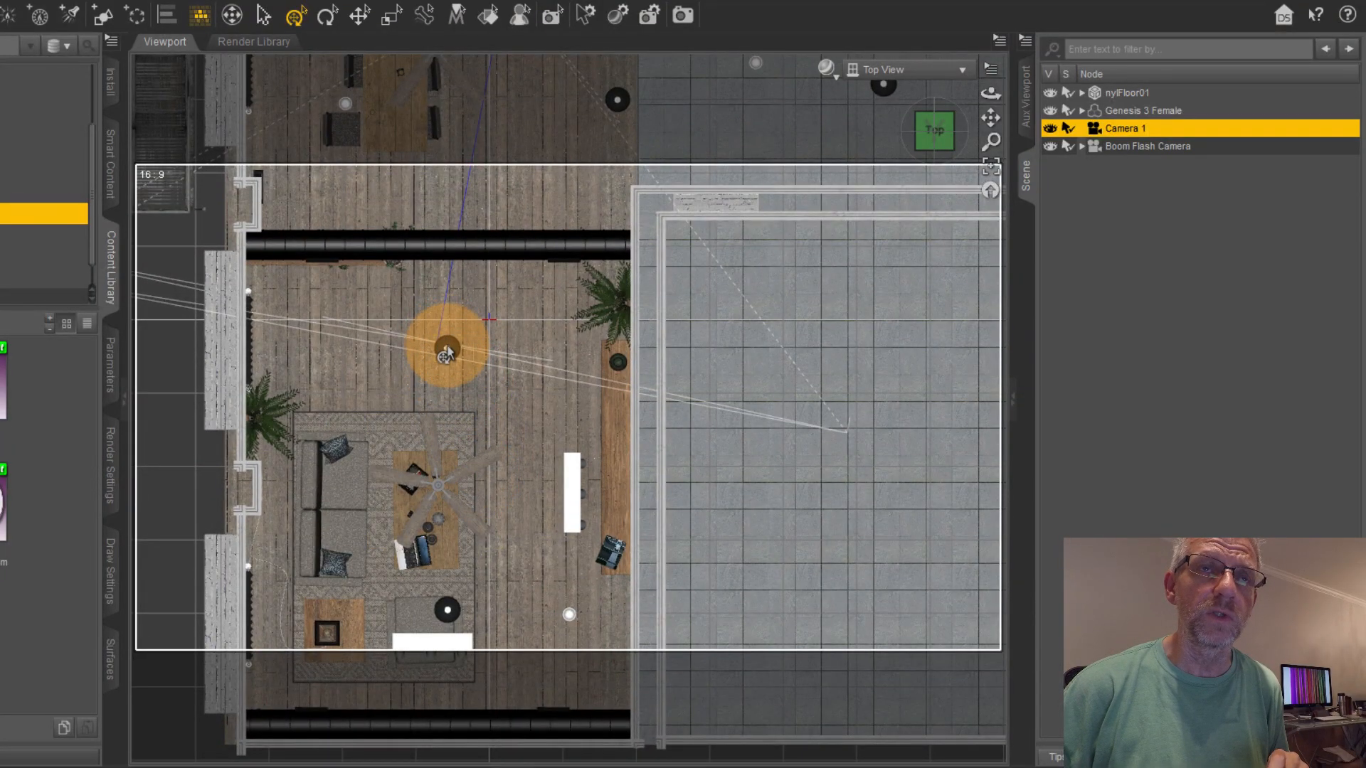
pyautogui.rightClick(446, 352)
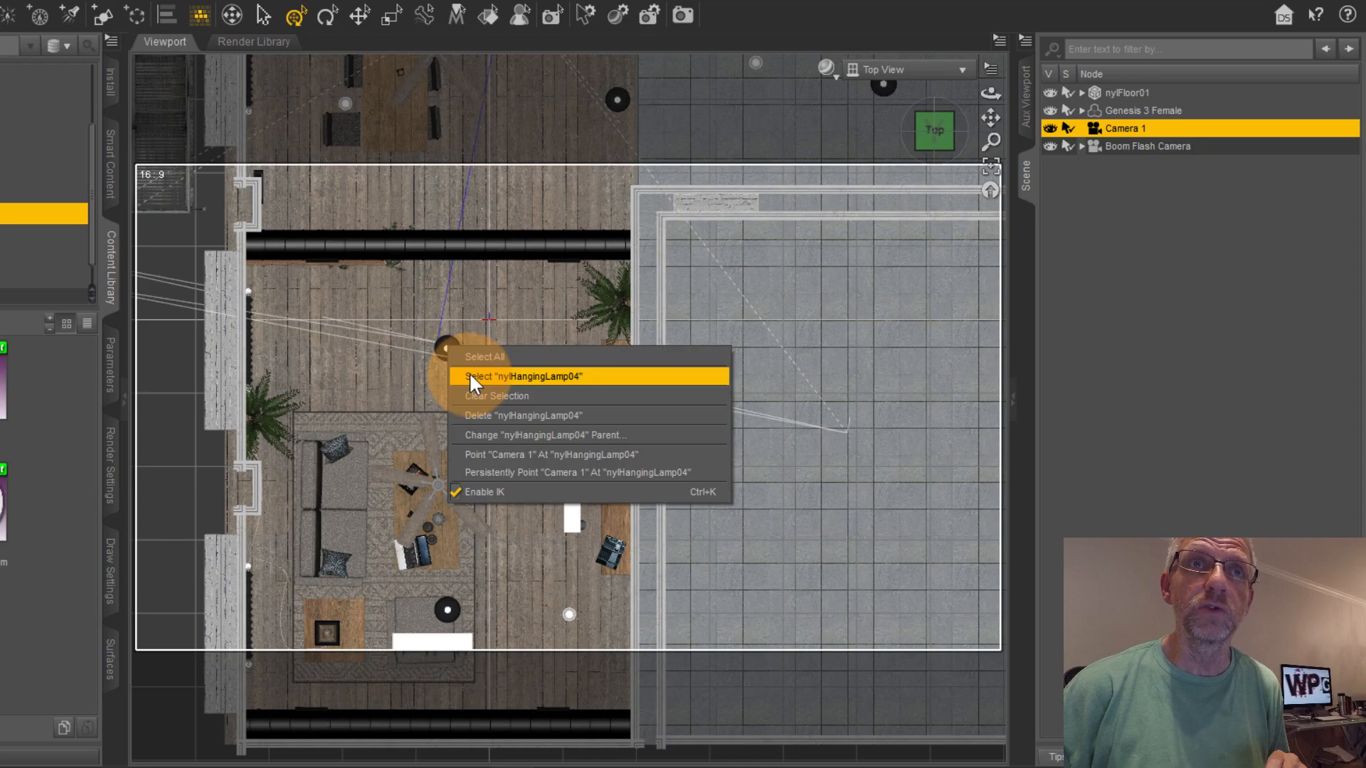
pyautogui.click(470, 378)
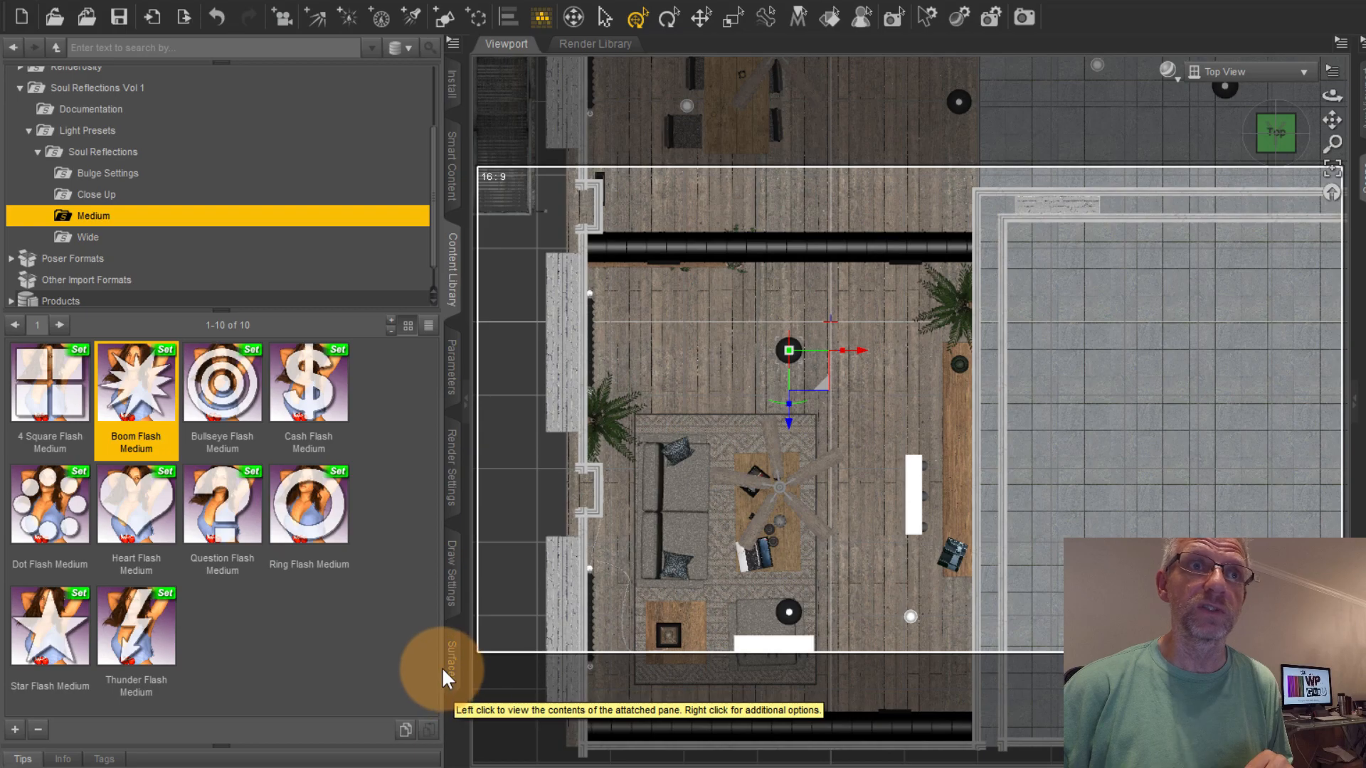
# Show the surfaces of nylHangingLamp04 and bring up the emission settings of its BulbGlassThin surface.
pyautogui.click(442, 672)
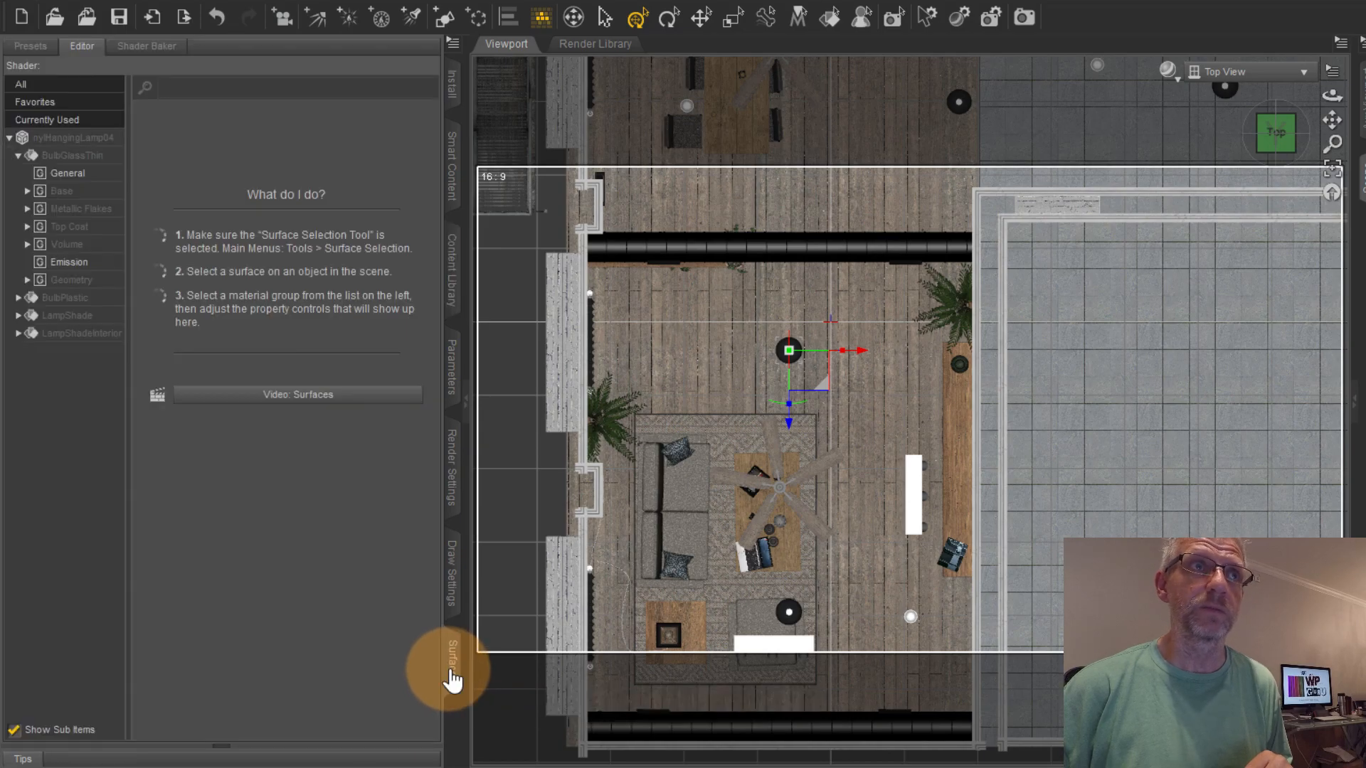
pyautogui.click(19, 155)
pyautogui.click(69, 138)
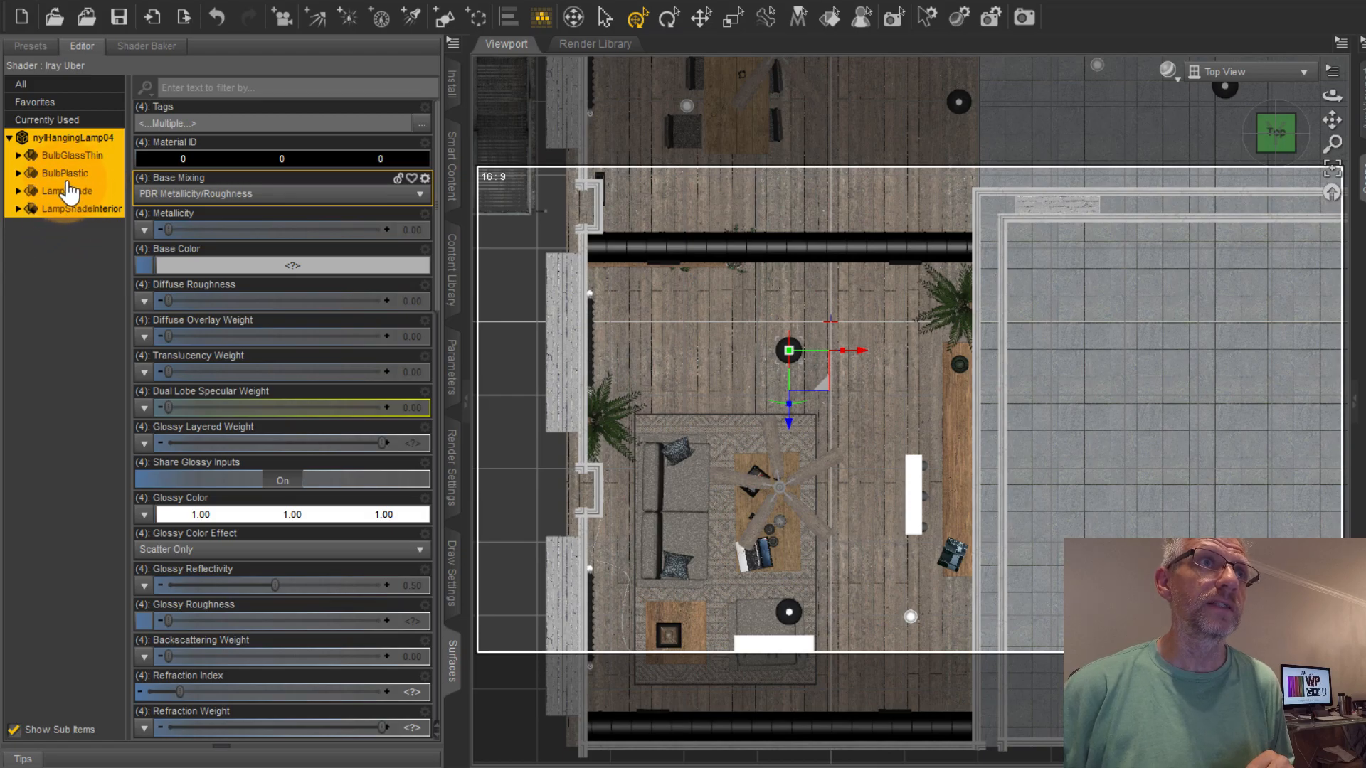
pyautogui.click(19, 156)
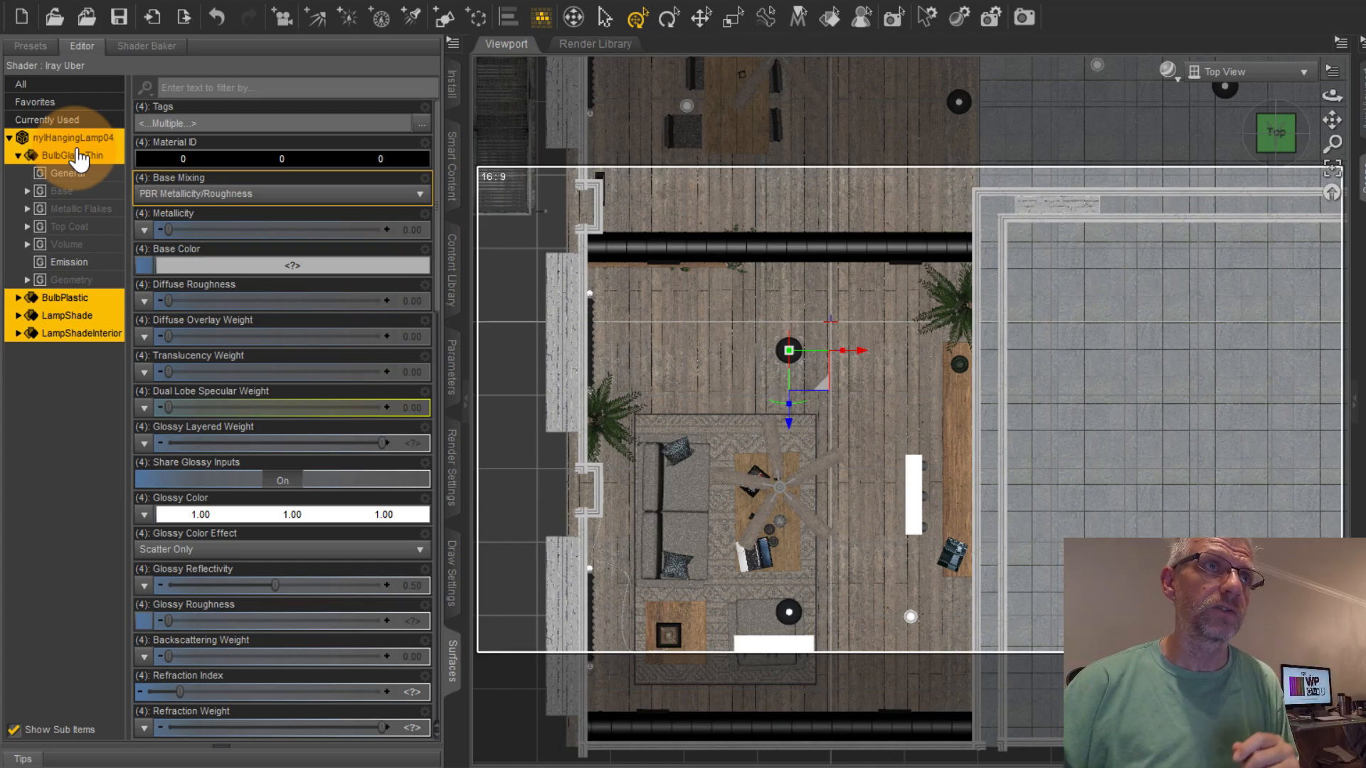
pyautogui.click(80, 155)
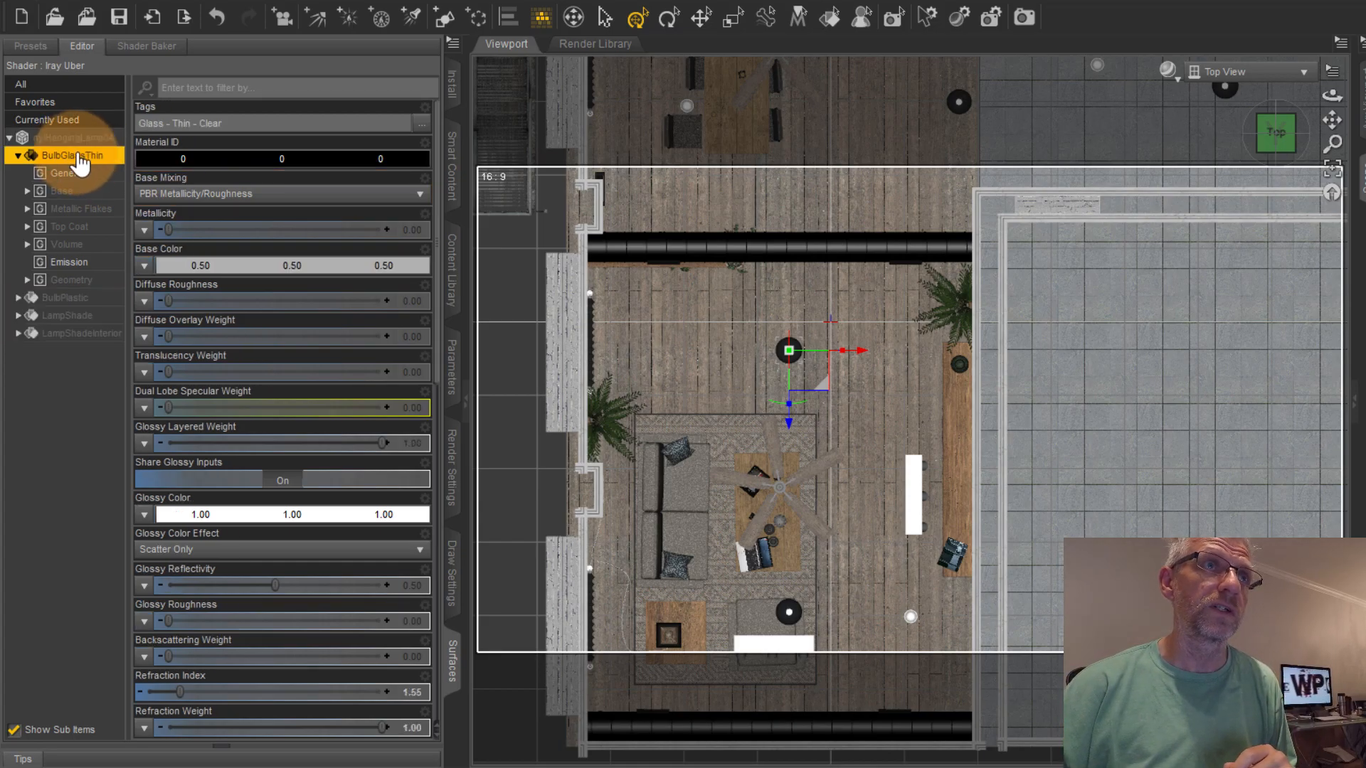
pyautogui.click(89, 266)
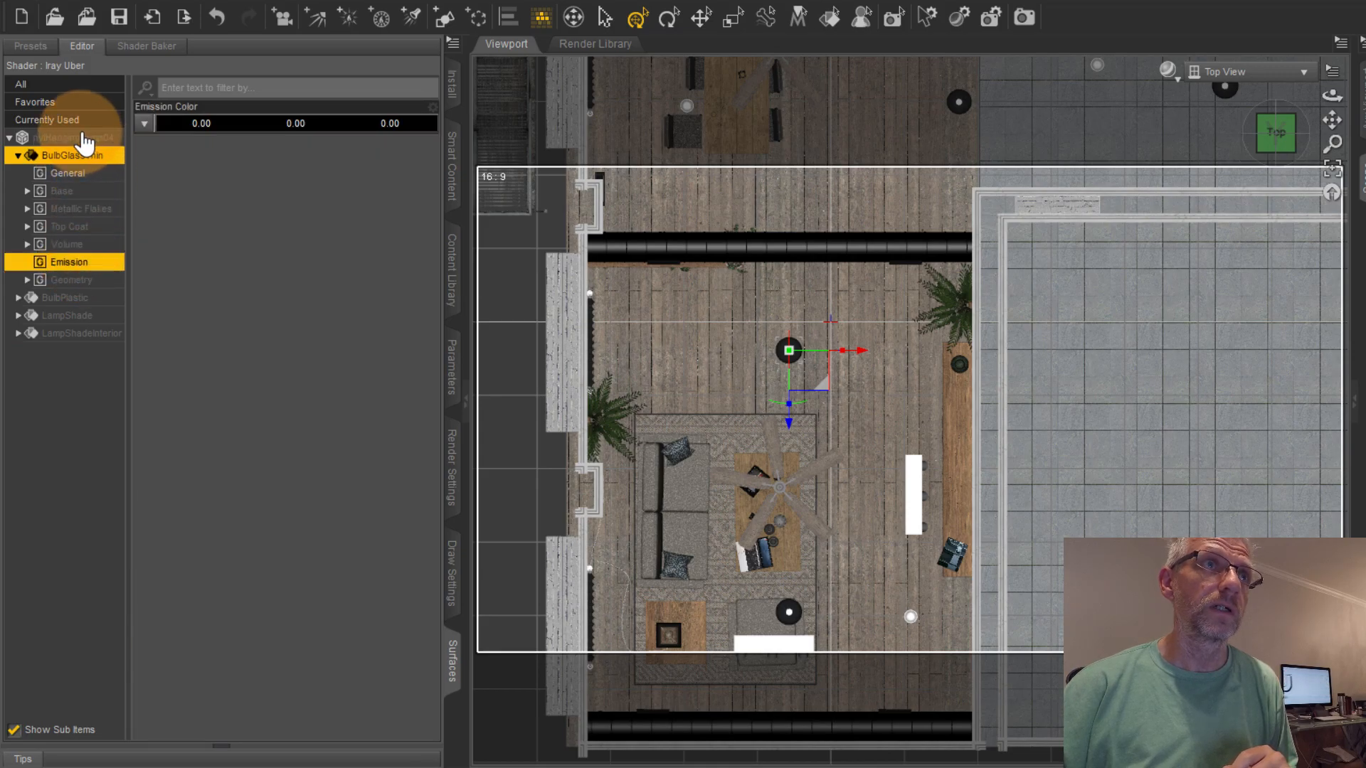
pyautogui.click(244, 113)
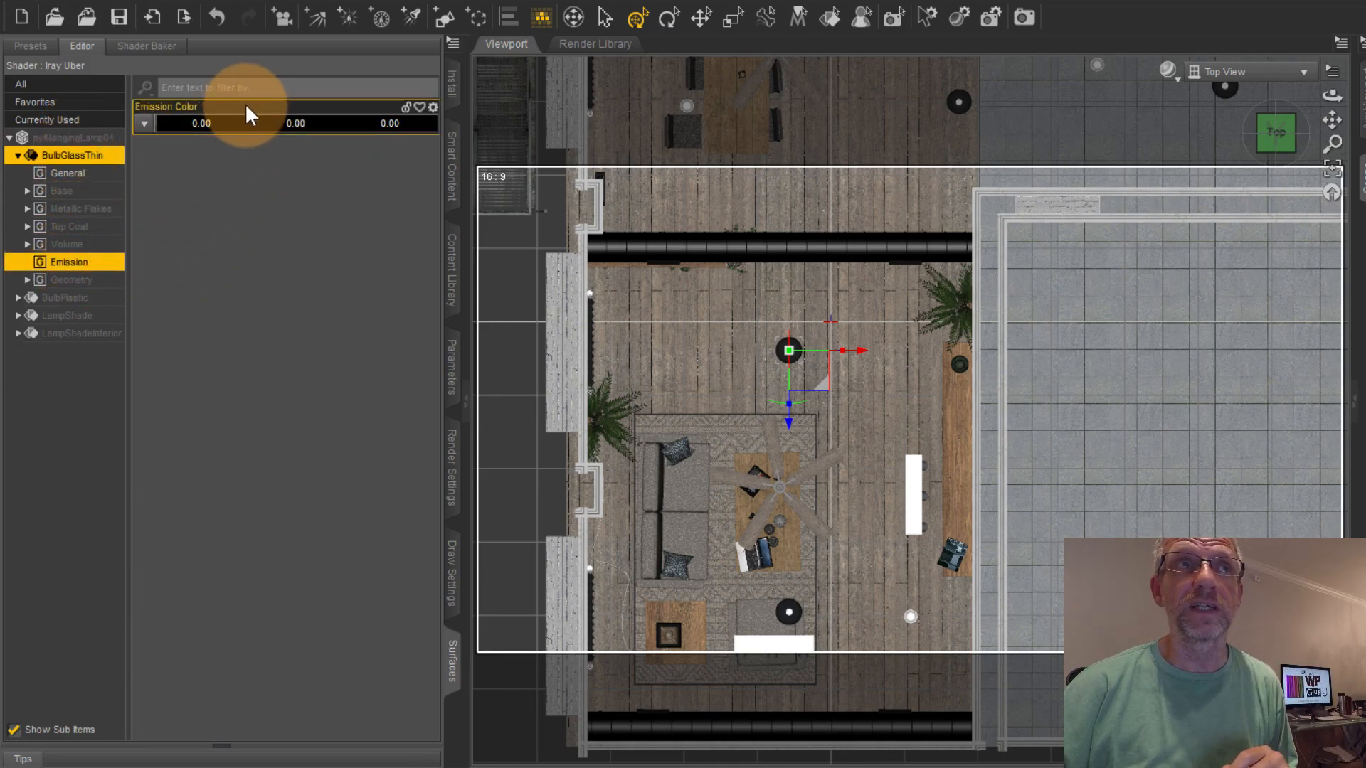
# Apply the Iray Emissive shader preset to the BulbGlassThin surface of nylHangingLamp04.
pyautogui.click(76, 158)
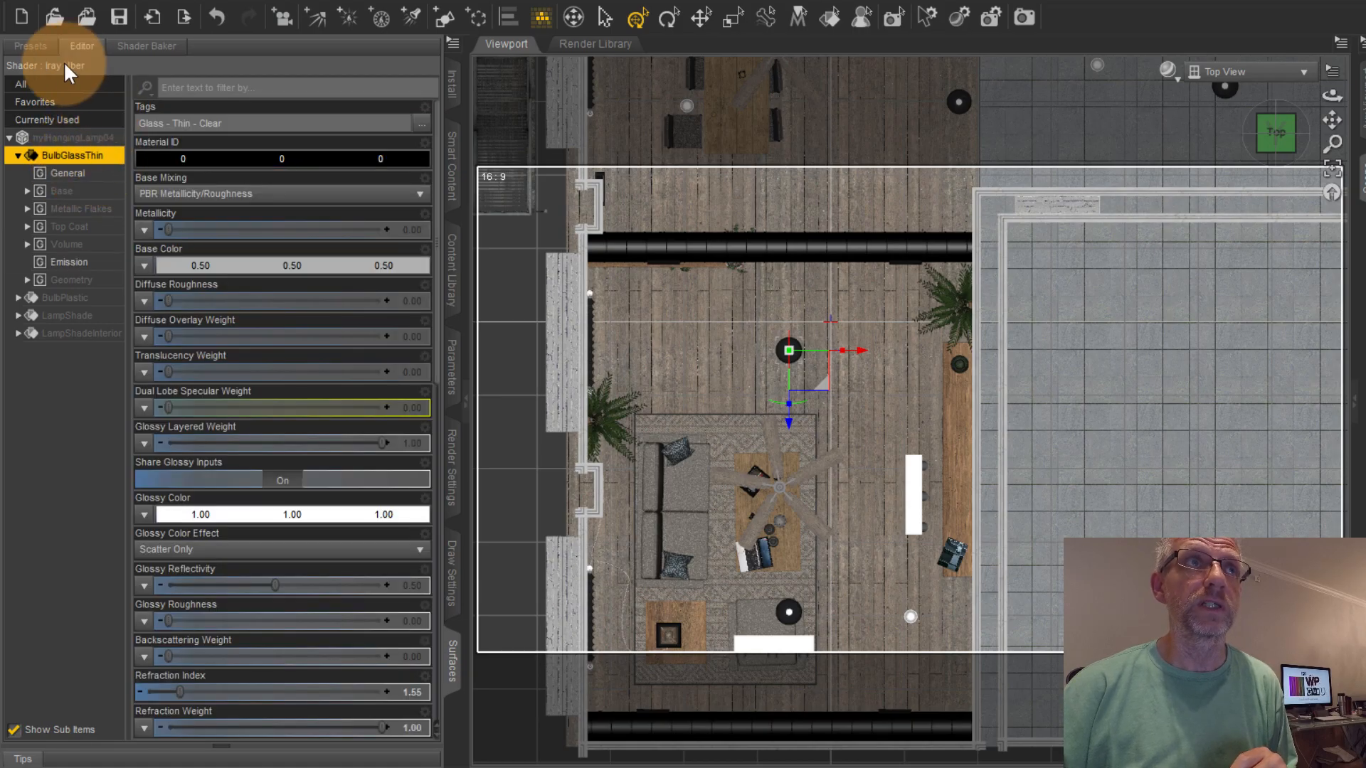
pyautogui.click(31, 45)
pyautogui.click(10, 128)
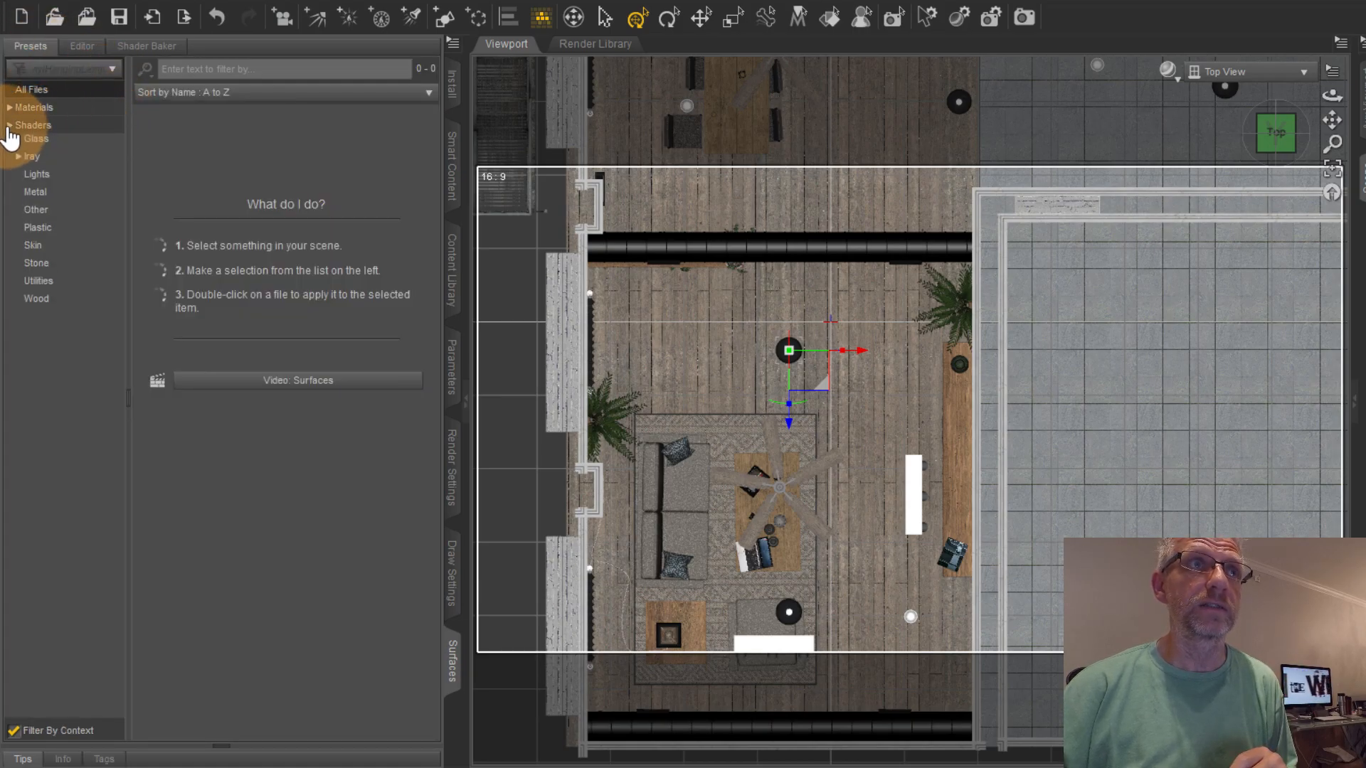
pyautogui.click(19, 161)
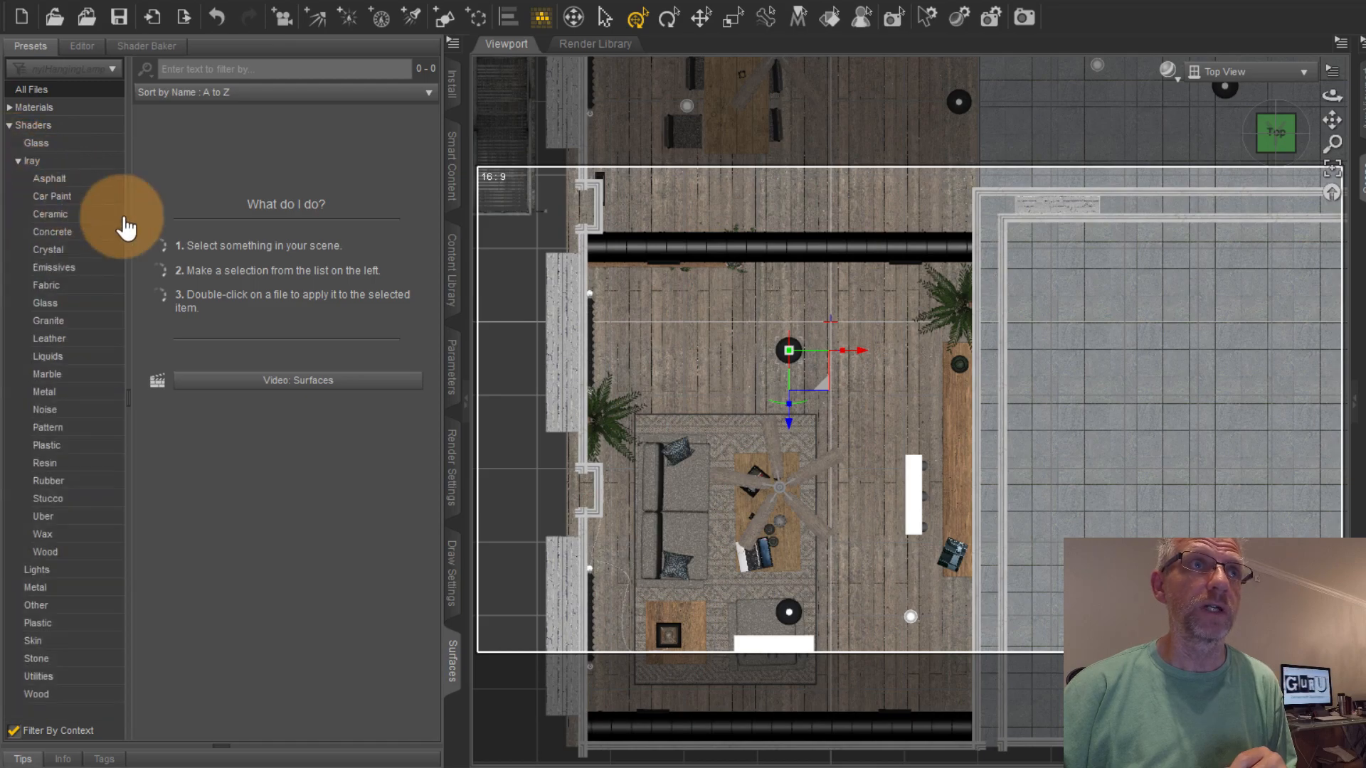
pyautogui.click(78, 269)
pyautogui.click(171, 168)
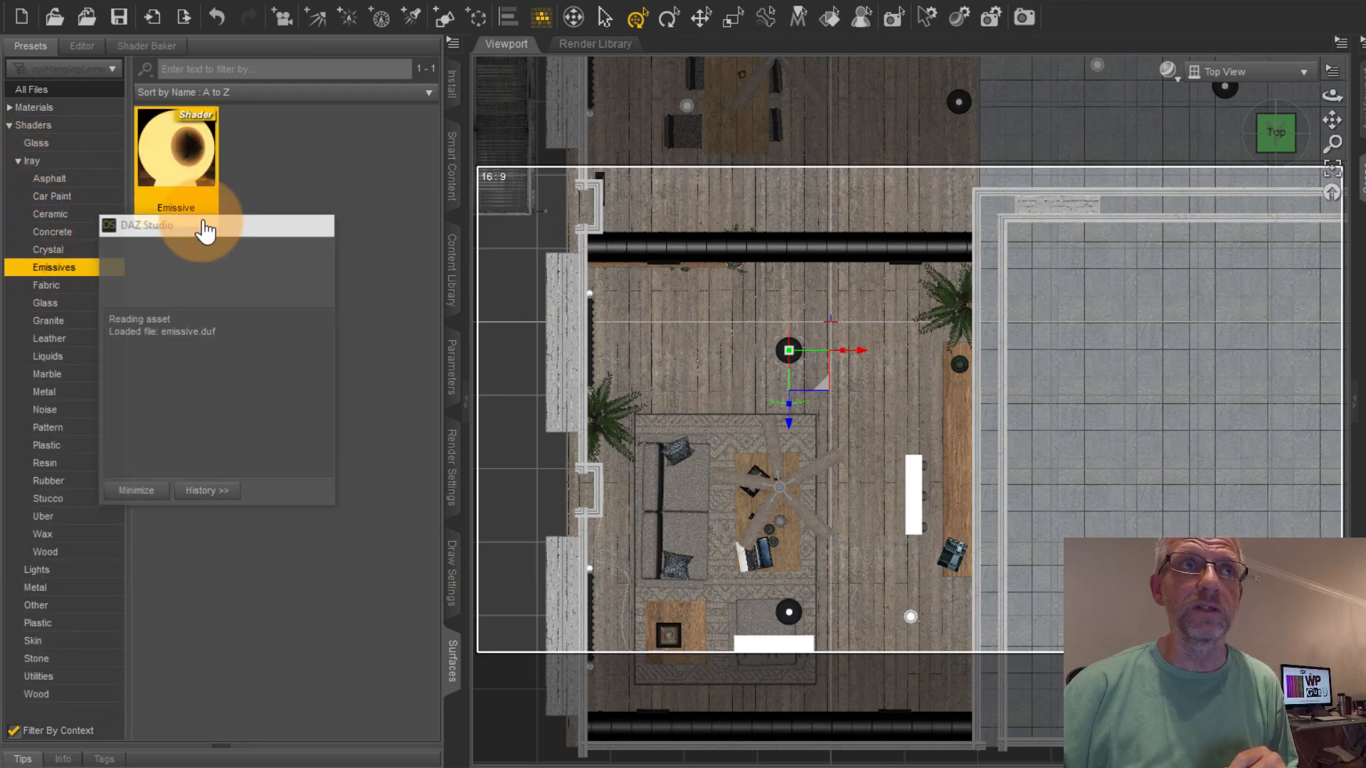
# Set the bulb's emission luminance units to W and its luminous efficacy to 100 lm/W.
pyautogui.click(76, 47)
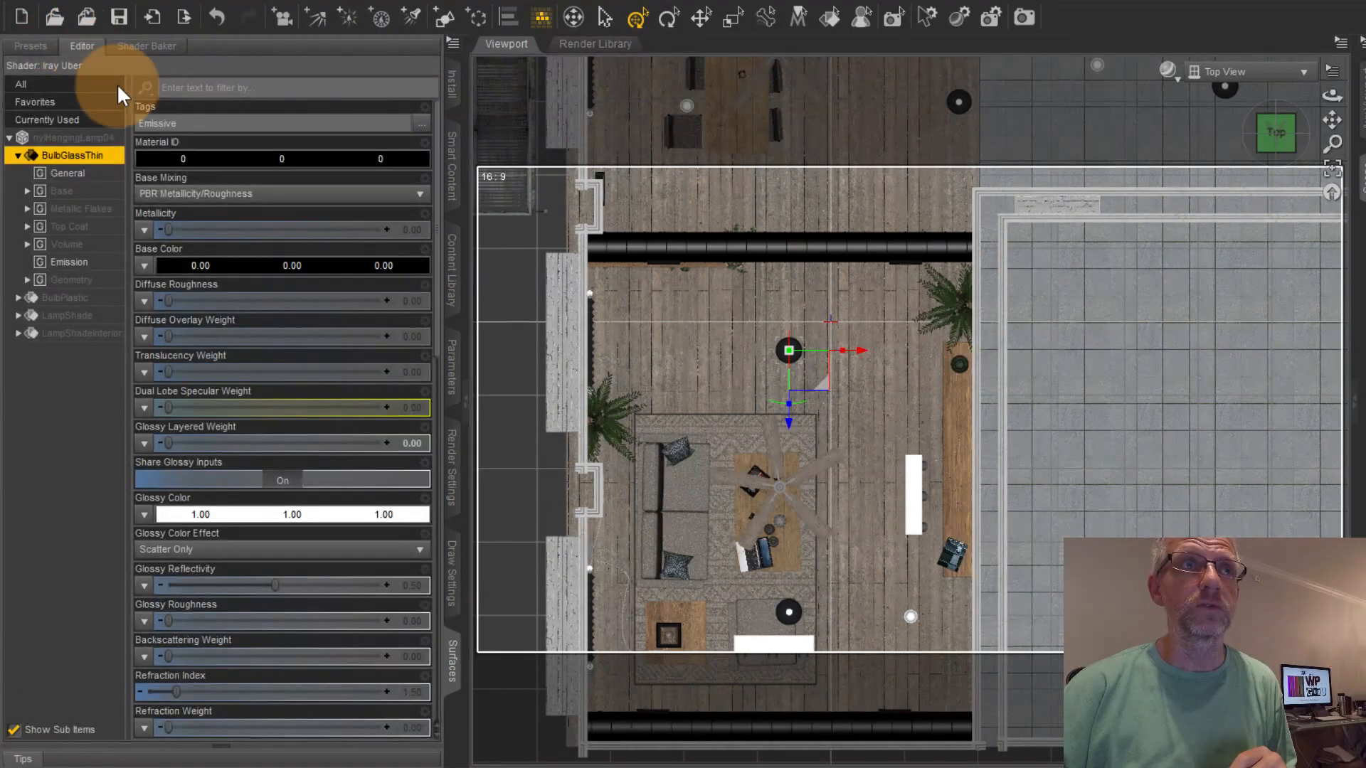
pyautogui.click(72, 262)
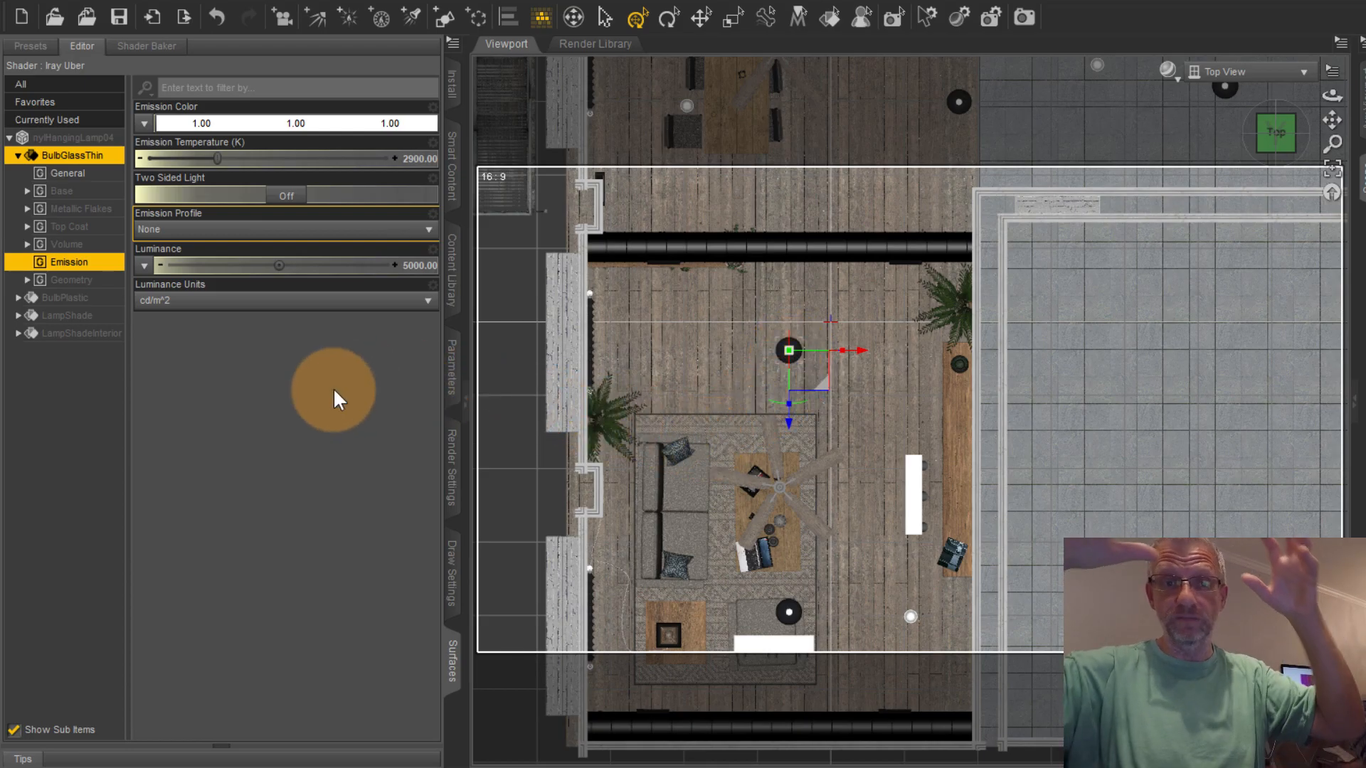
pyautogui.click(398, 301)
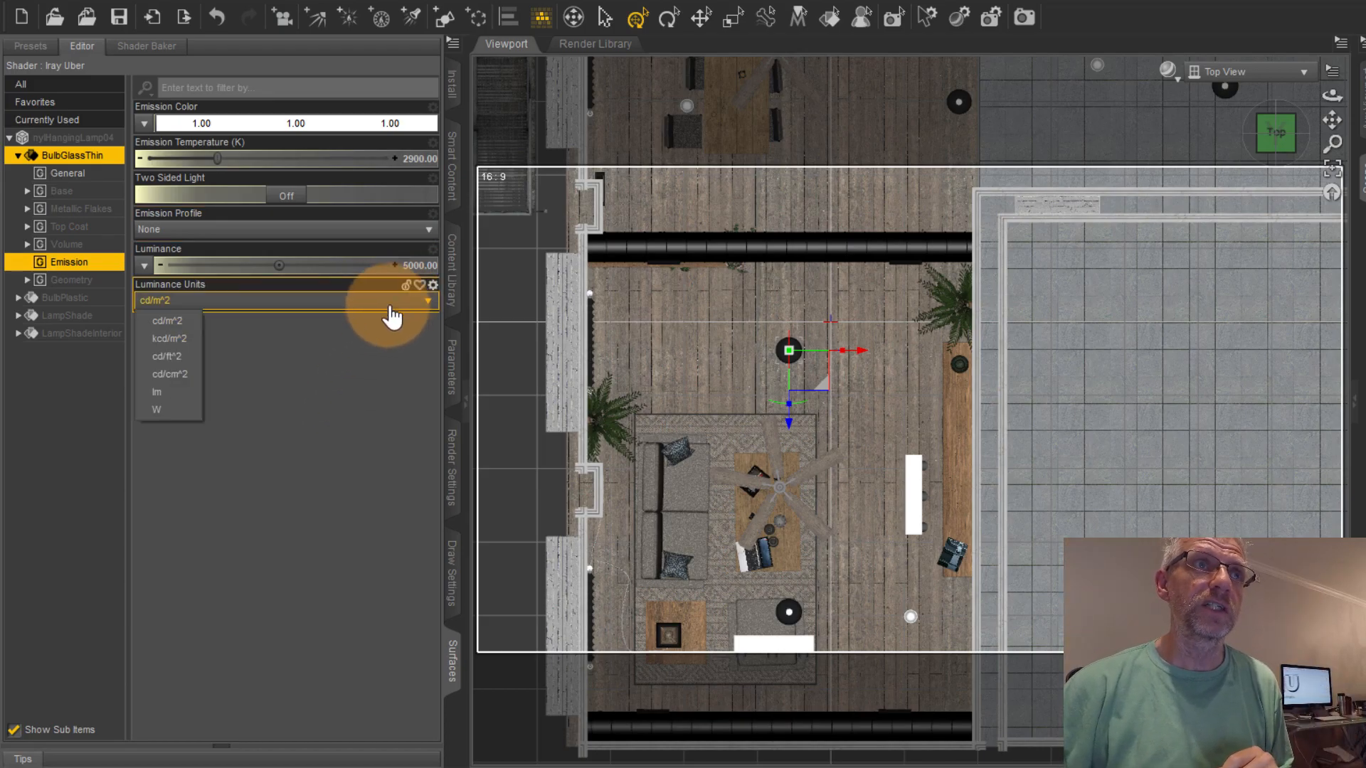
pyautogui.click(186, 407)
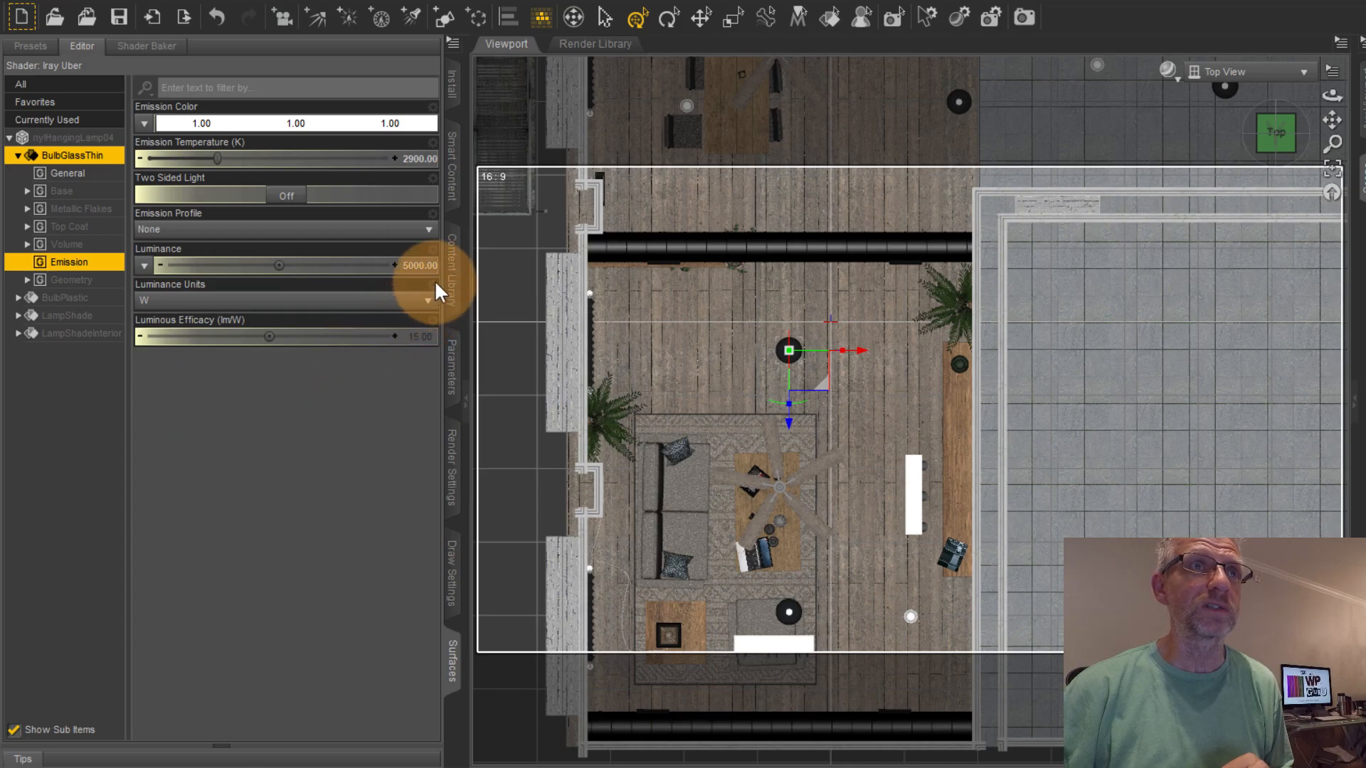
pyautogui.click(413, 335)
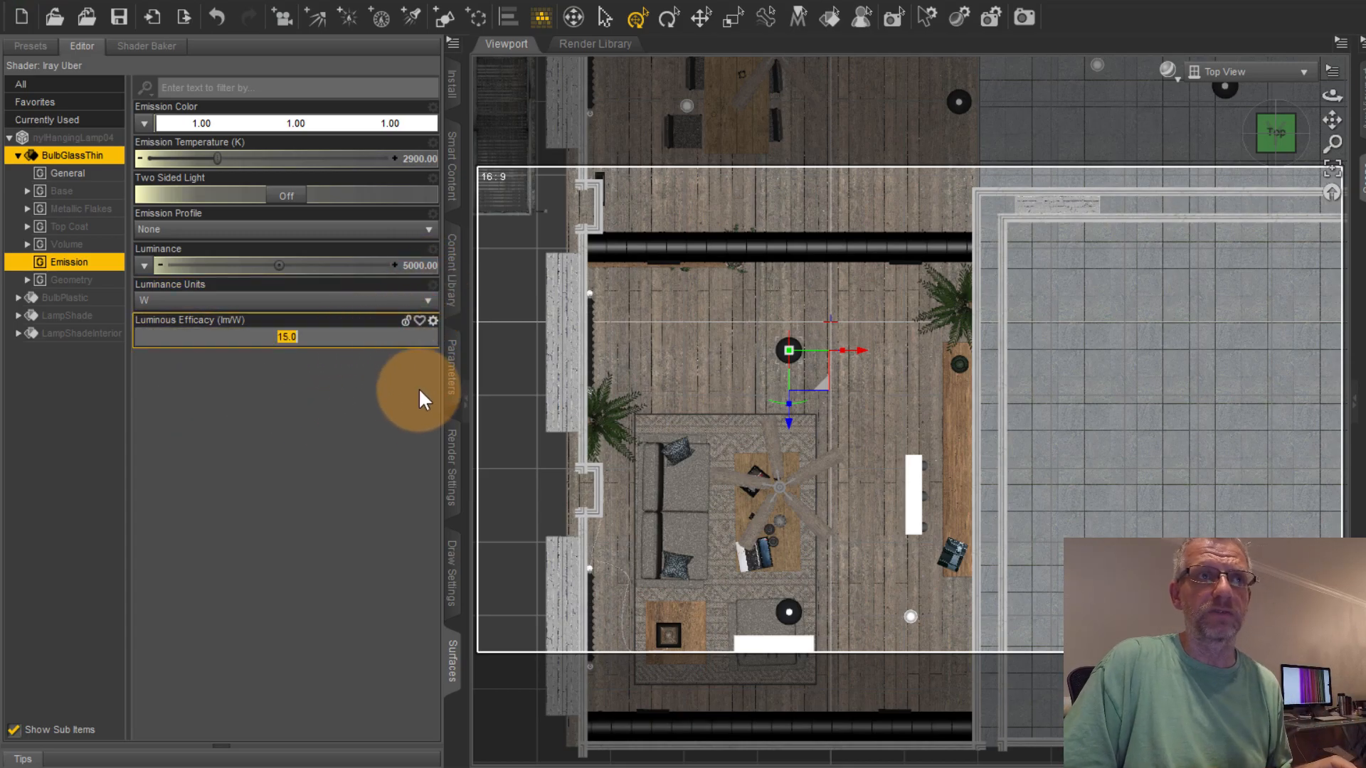
pyautogui.write('100')
pyautogui.press('Return')
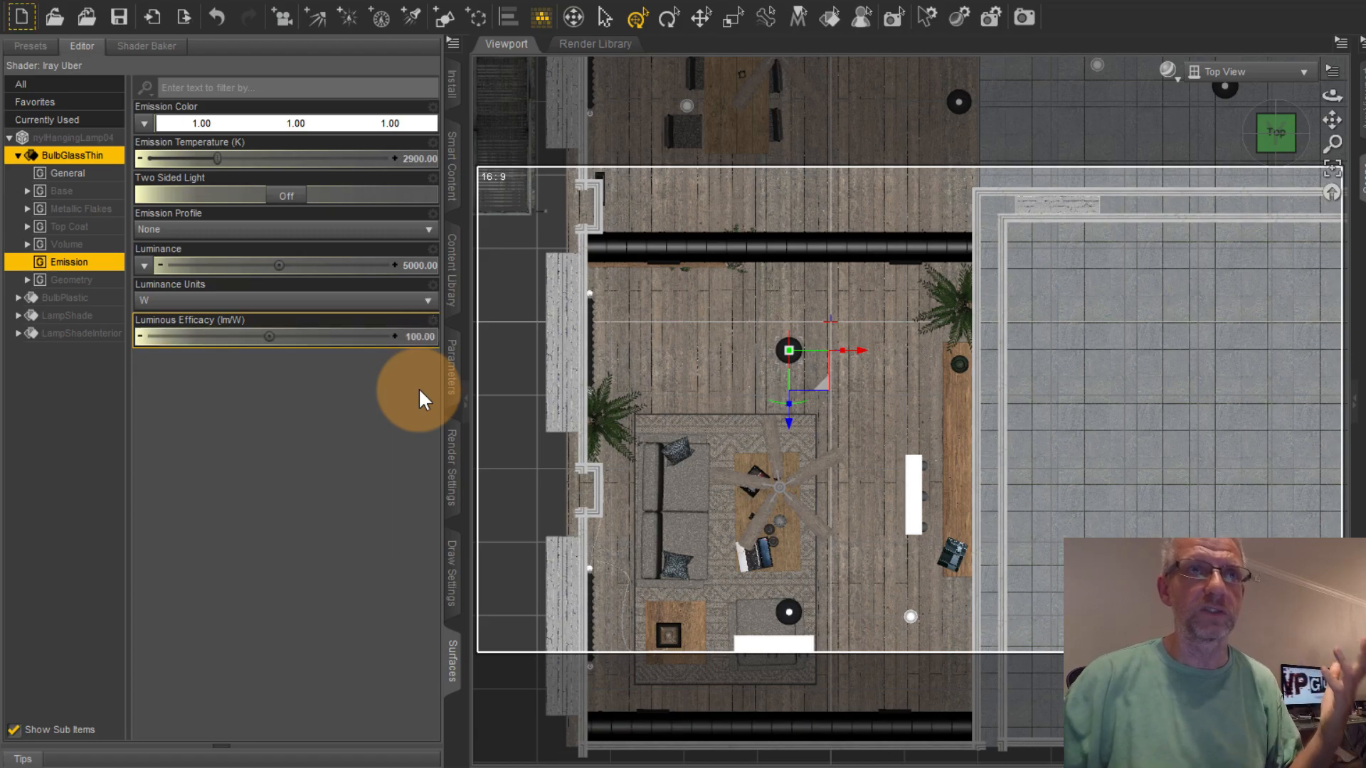
# Select the second living room lamp, nylHangingLamp05, and apply the Iray Emissive shader to its BulbGlassThin surface.
pyautogui.rightClick(789, 613)
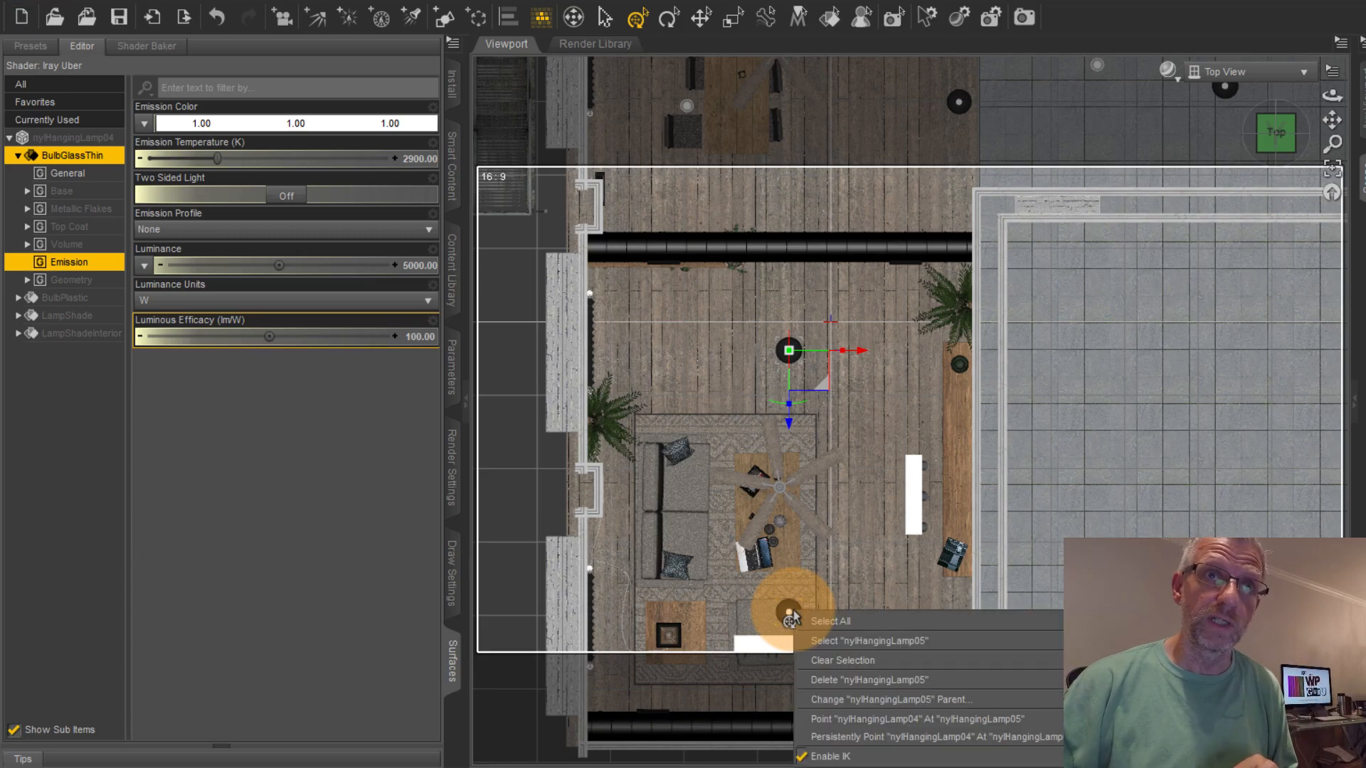
pyautogui.click(840, 639)
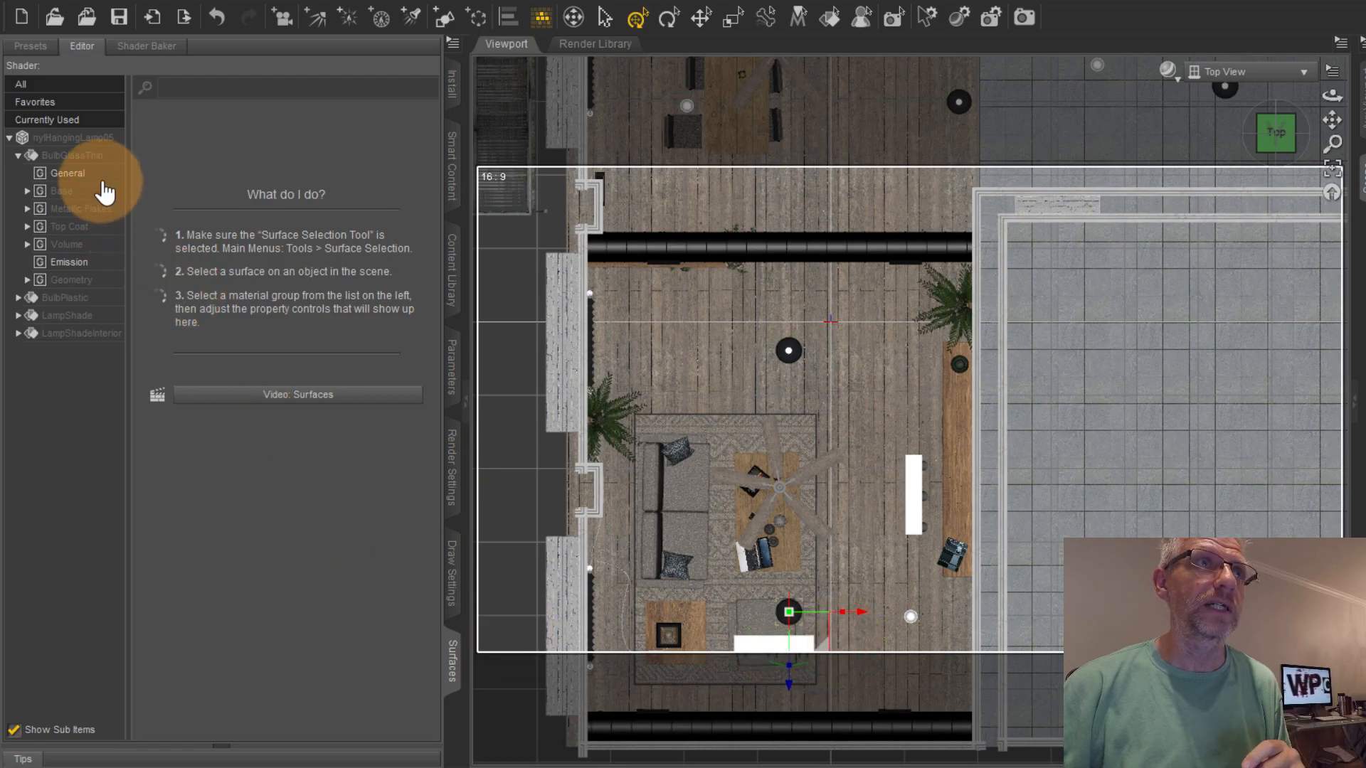
pyautogui.click(84, 155)
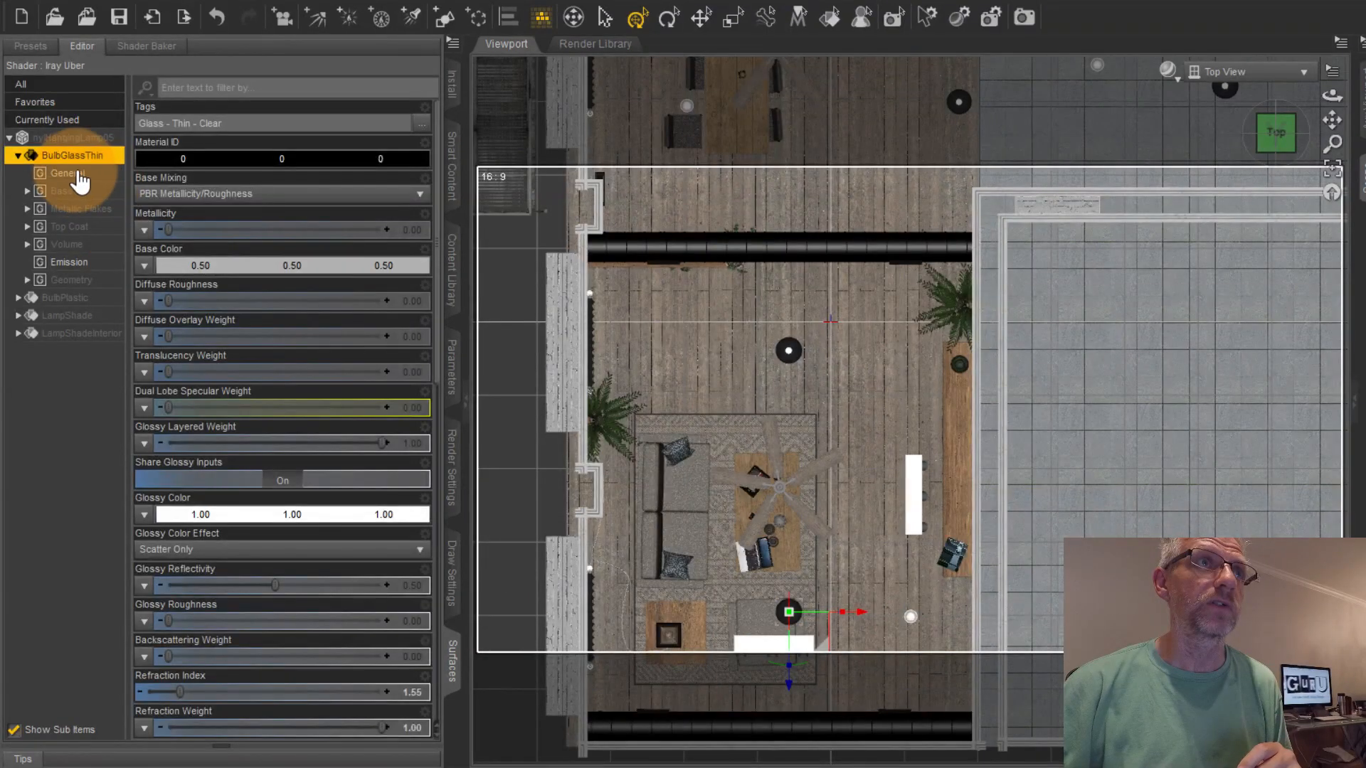
pyautogui.click(30, 47)
pyautogui.doubleClick(171, 173)
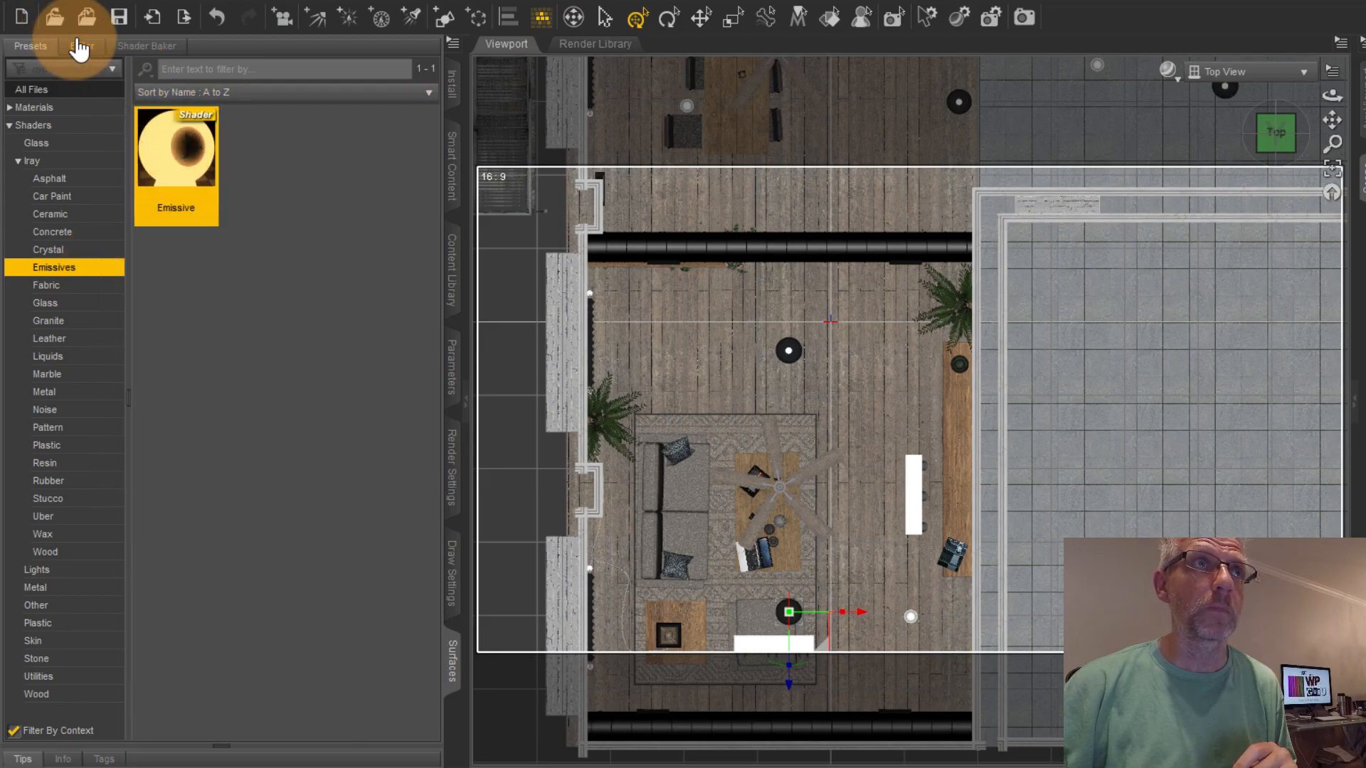
# Give the nylHangingLamp05 bulb luminance units of W and a luminous efficacy of 100 lm/W.
pyautogui.click(80, 47)
pyautogui.click(87, 263)
pyautogui.click(355, 302)
pyautogui.click(188, 412)
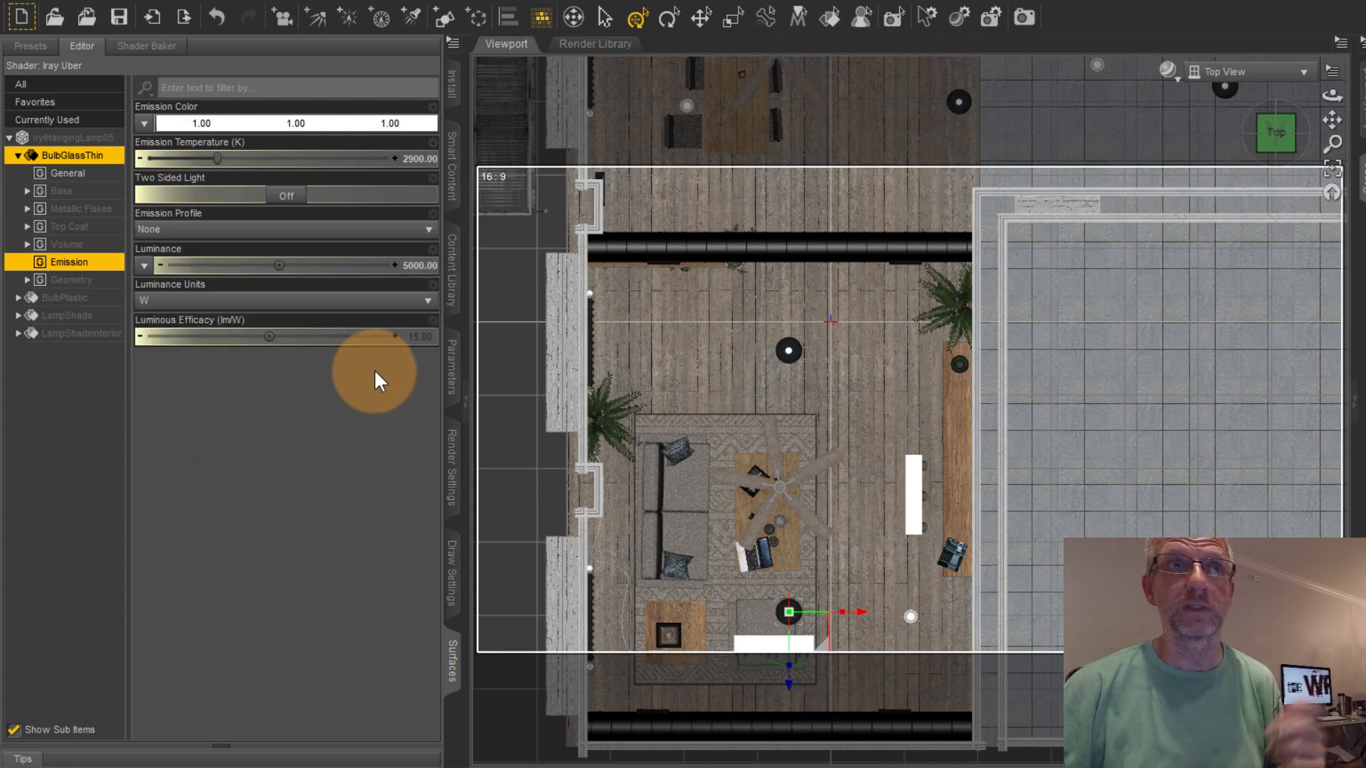
pyautogui.click(416, 336)
pyautogui.write('100')
pyautogui.press('Return')
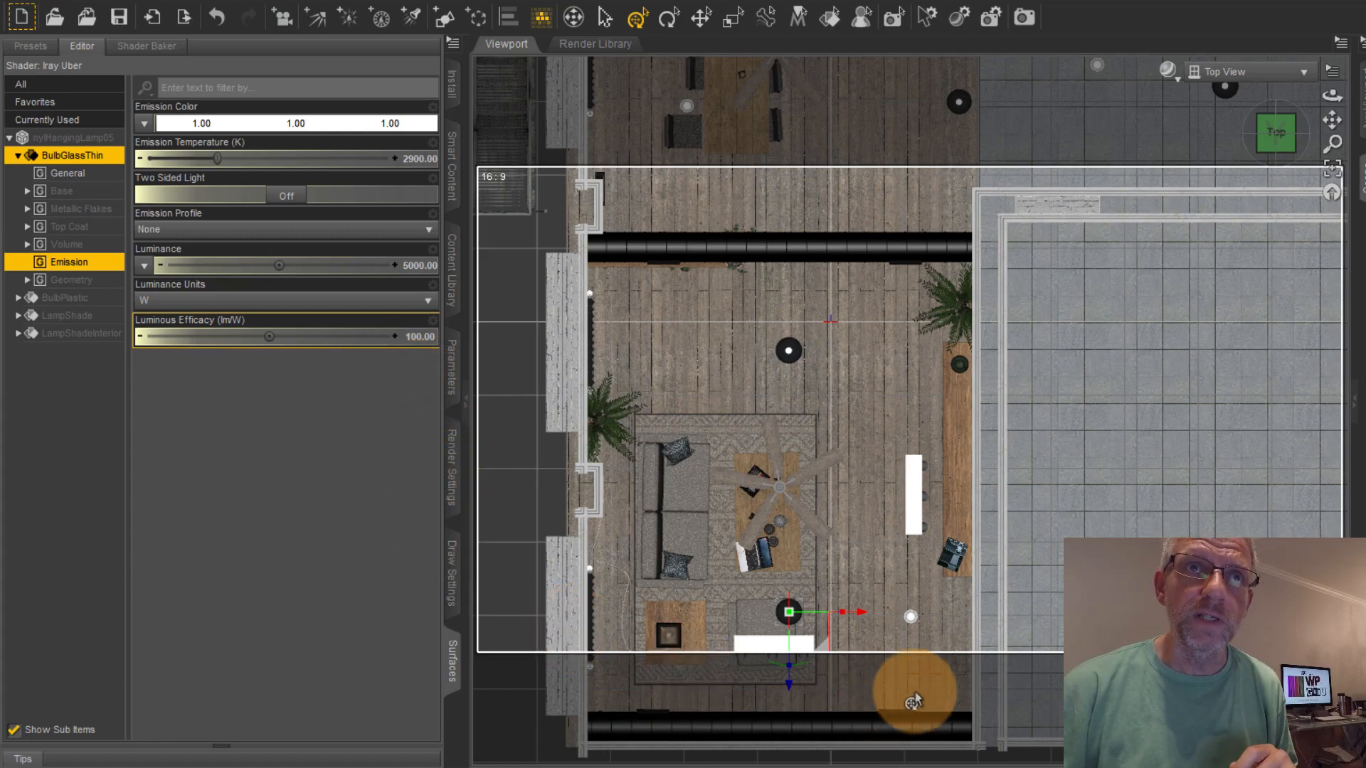
# Identify the small round objects around the living room in the top view to check for any remaining lamps.
pyautogui.rightClick(910, 624)
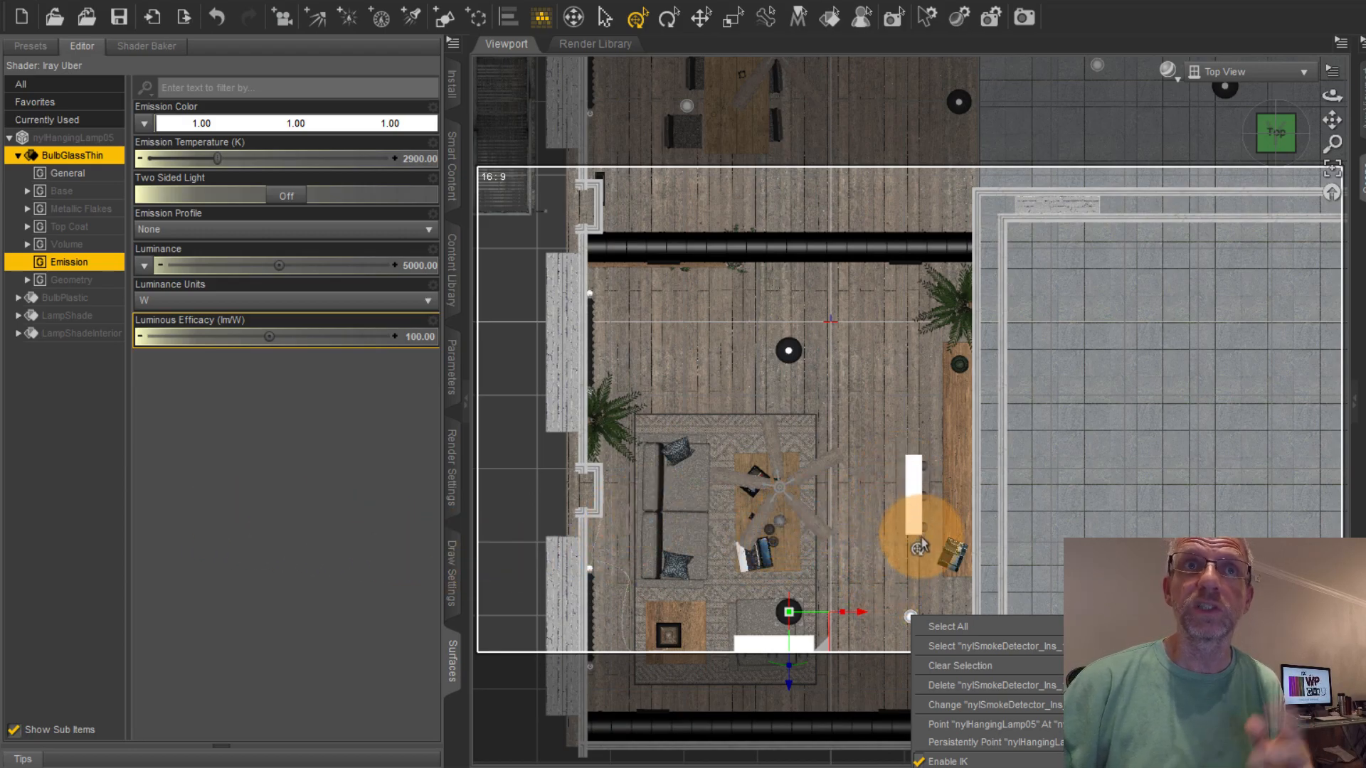
pyautogui.rightClick(959, 371)
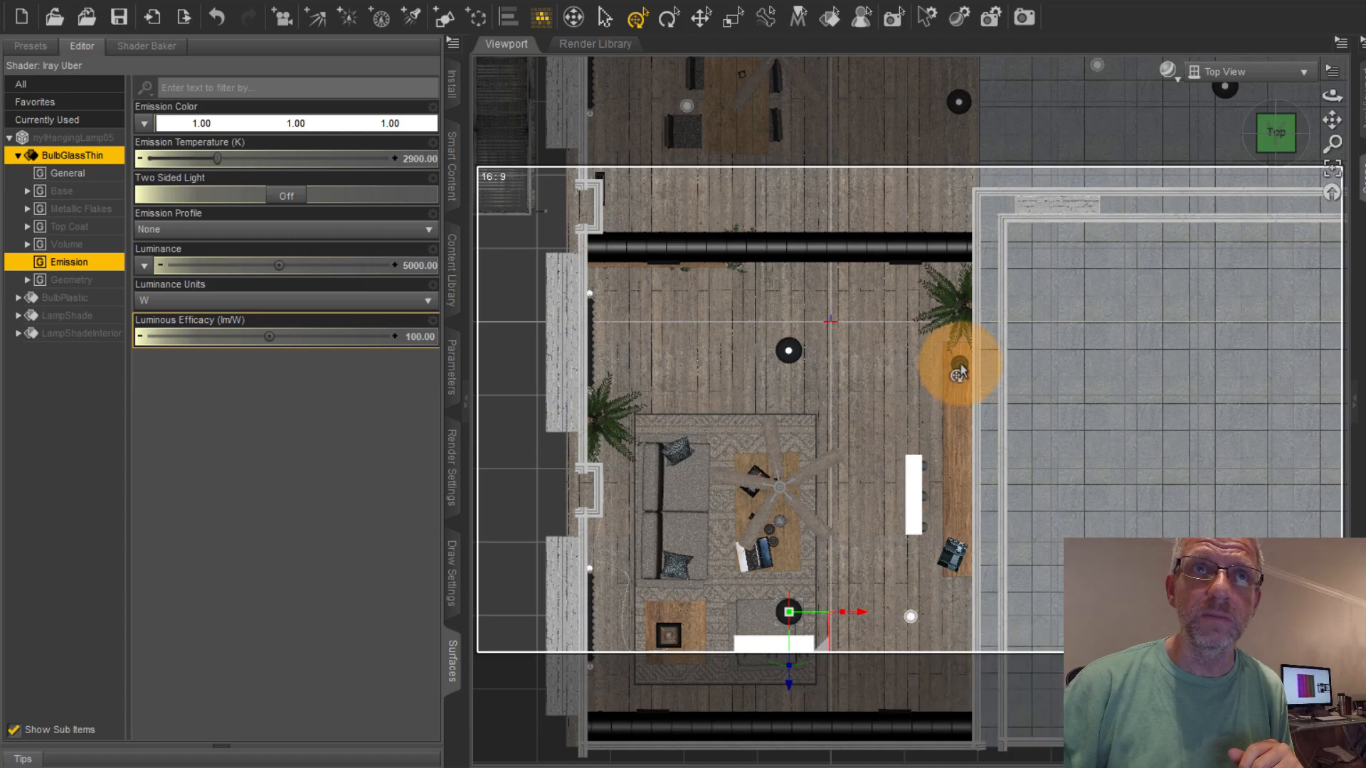
pyautogui.rightClick(959, 371)
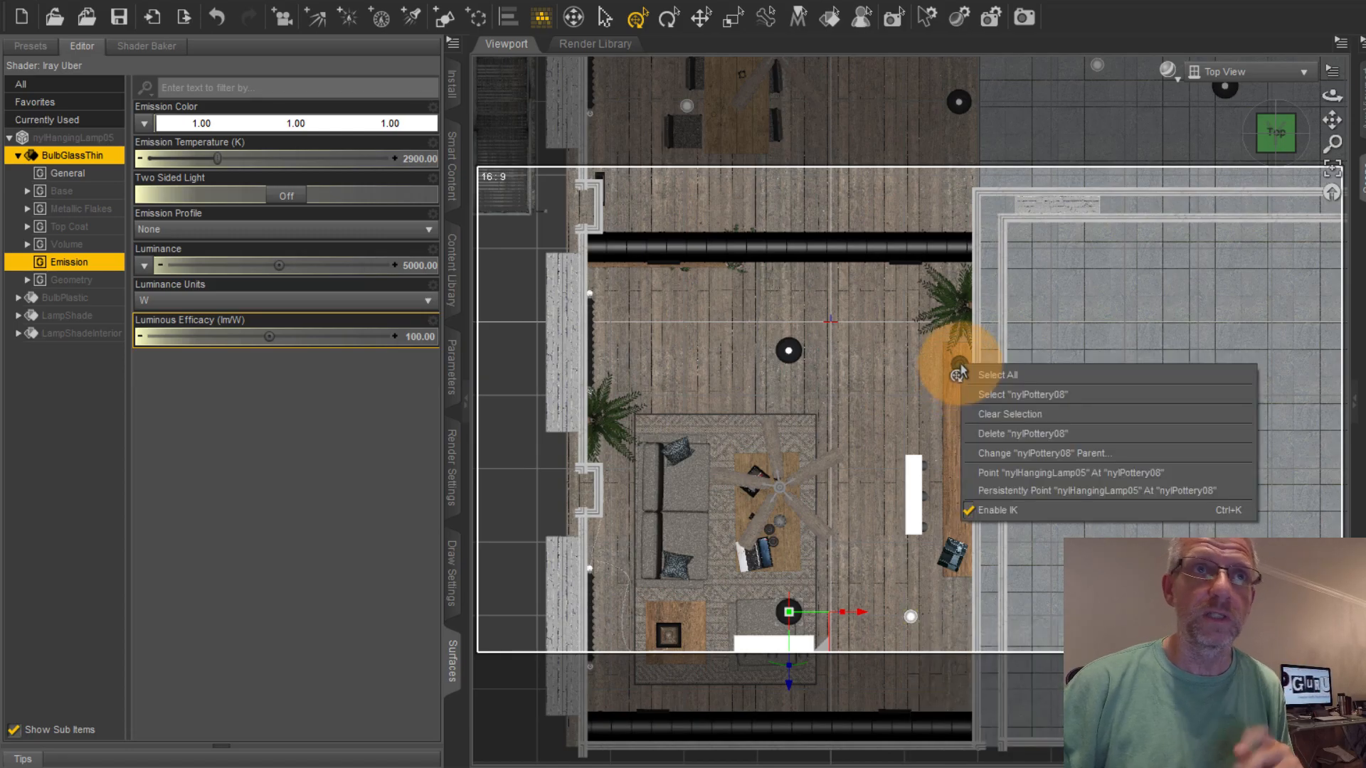
pyautogui.click(780, 525)
pyautogui.rightClick(780, 526)
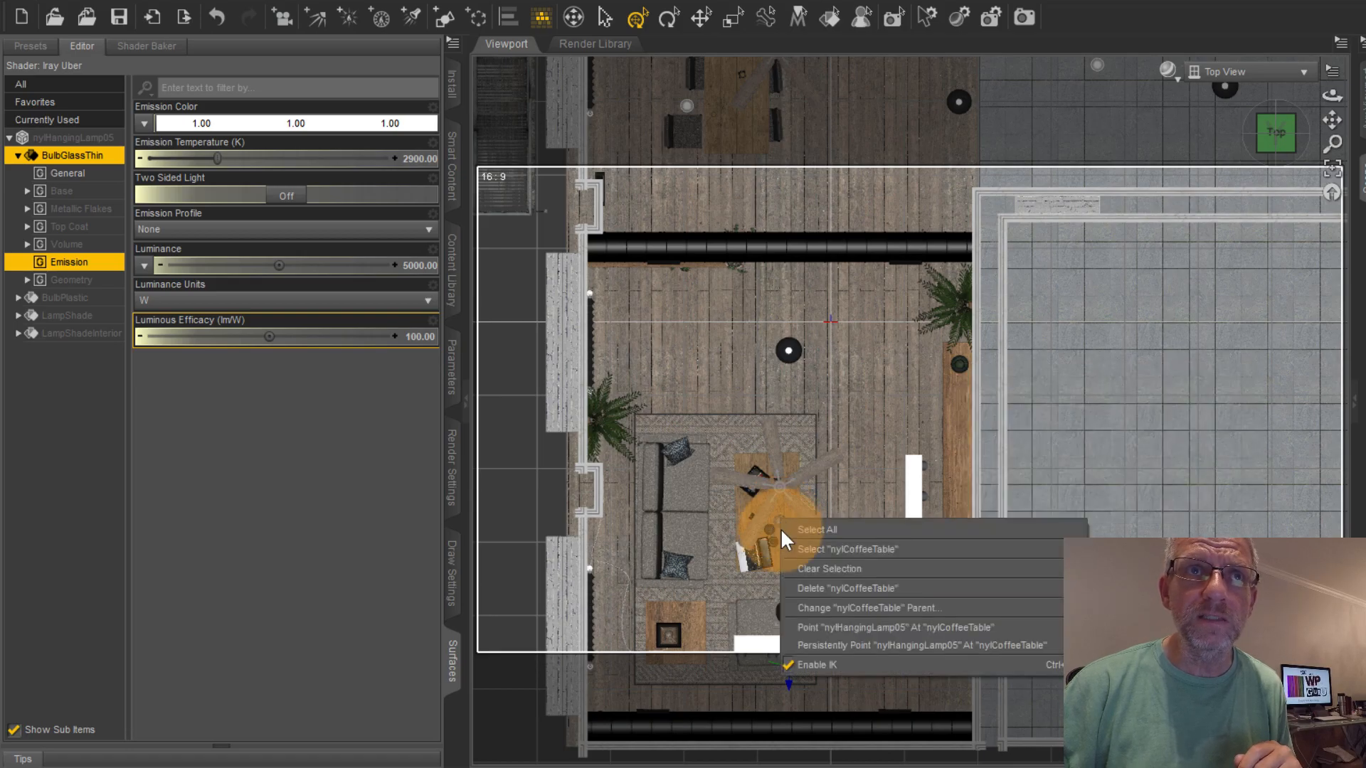
pyautogui.rightClick(768, 543)
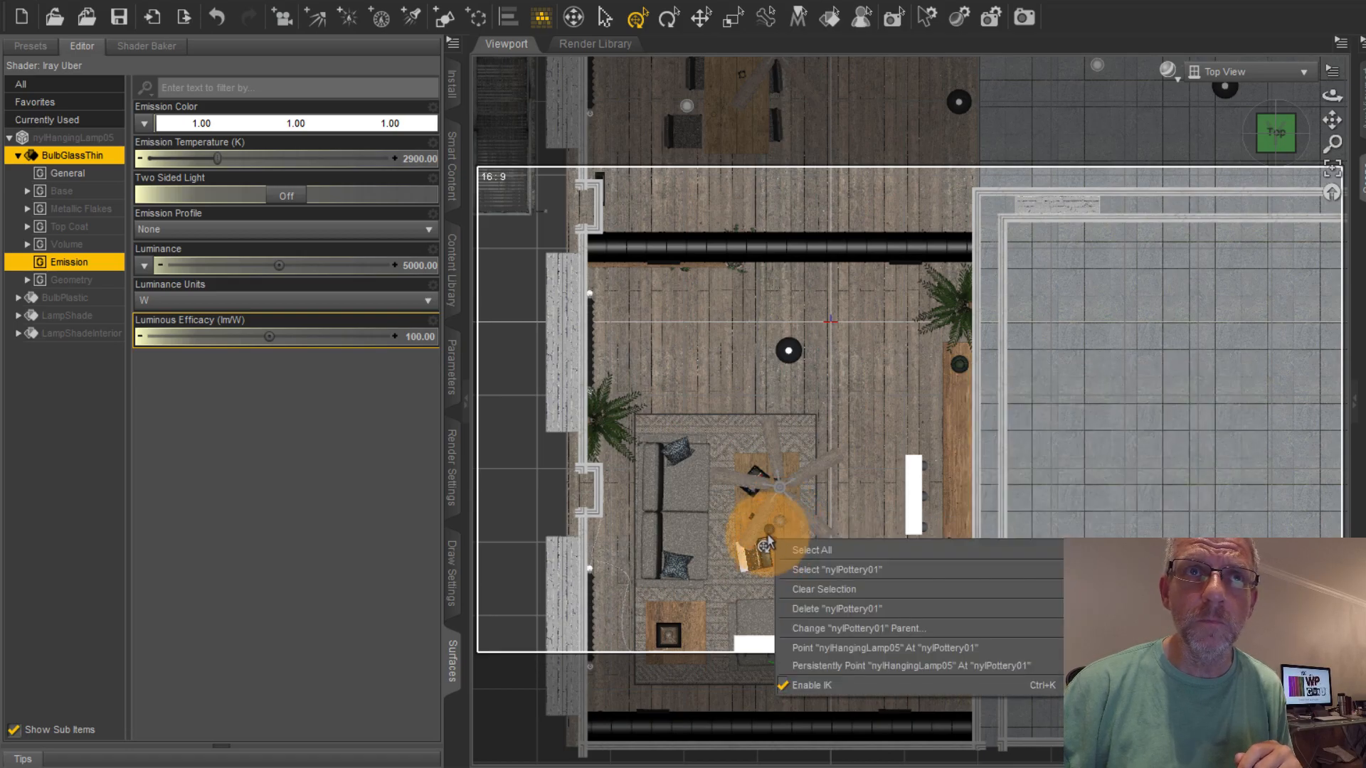
pyautogui.click(767, 539)
pyautogui.rightClick(766, 535)
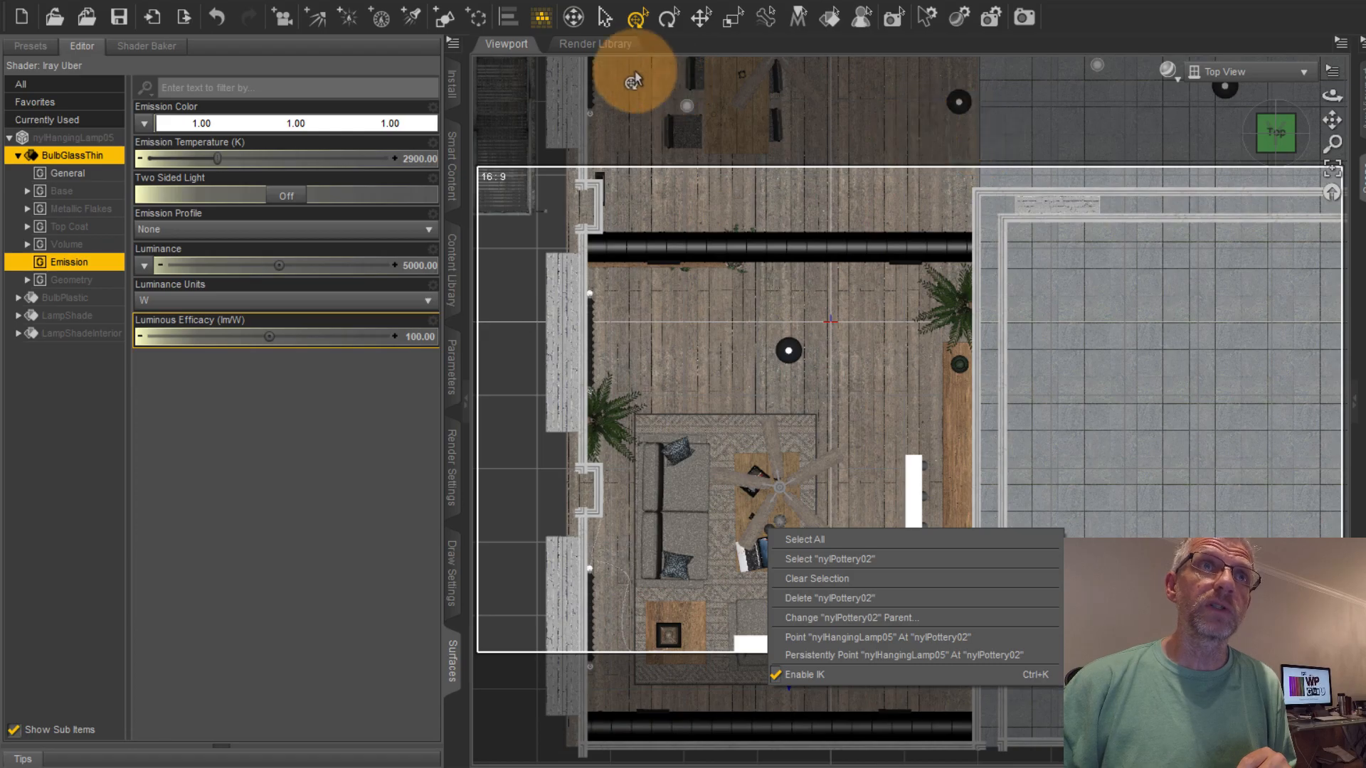
# View the scene through Camera 1 with the Iray preview draw style.
pyautogui.click(1303, 73)
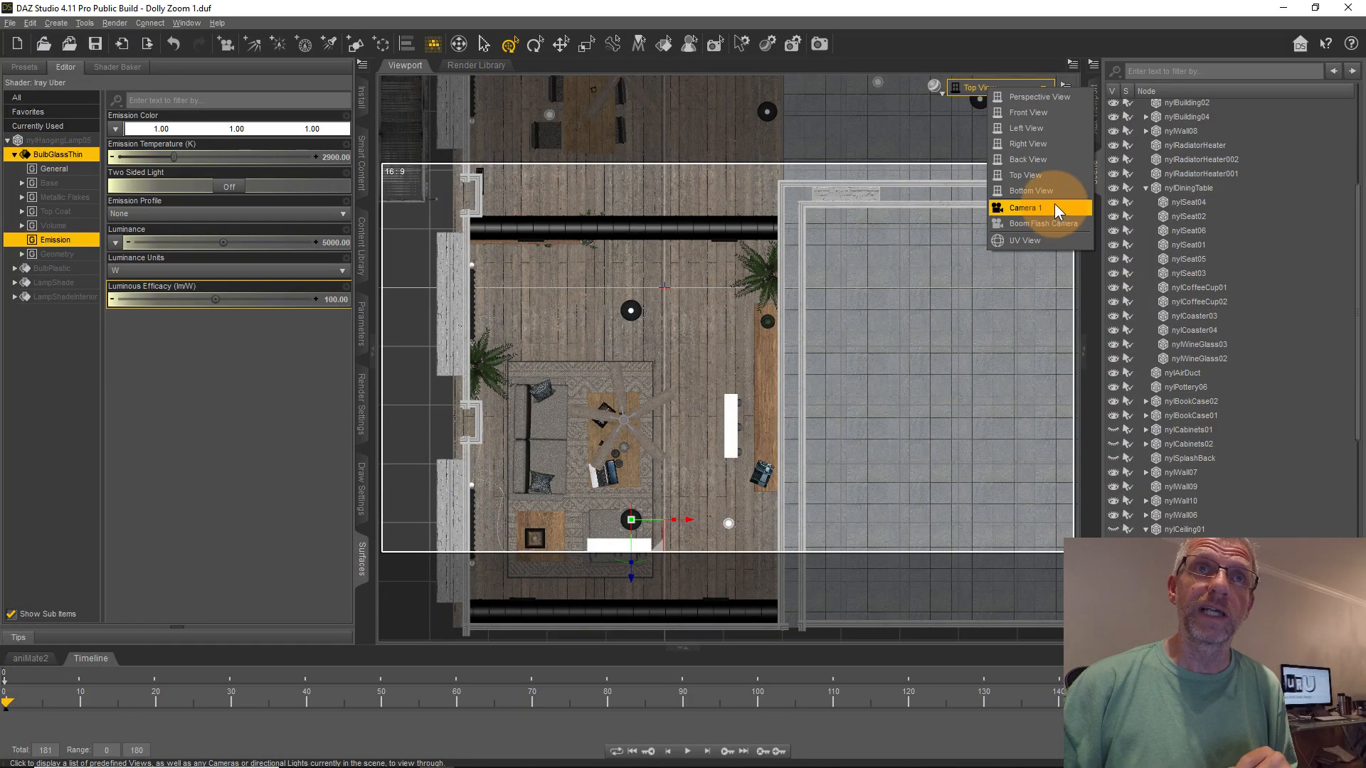
pyautogui.click(1087, 207)
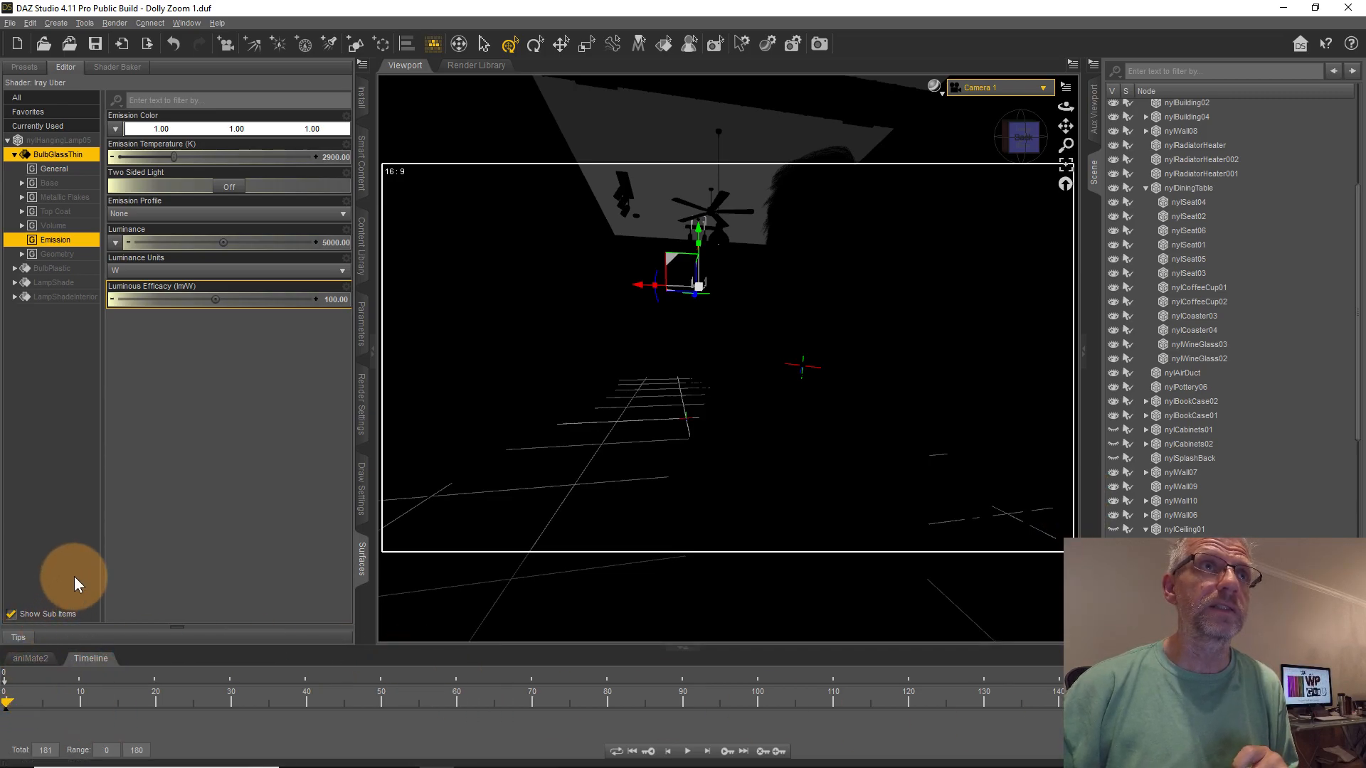
pyautogui.click(934, 91)
pyautogui.click(939, 256)
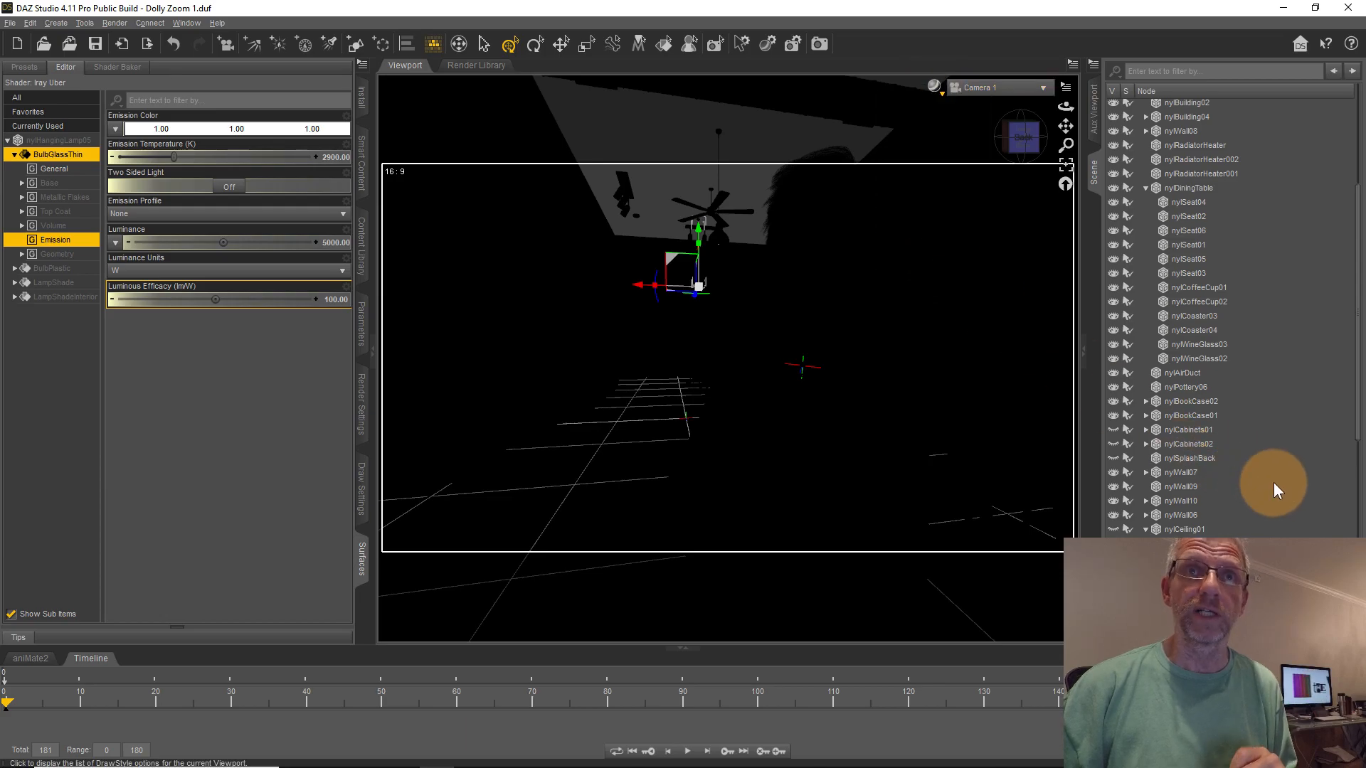
# Make the hidden nylCeiling01 object visible in the scene again.
pyautogui.scroll(4, 1273, 483)
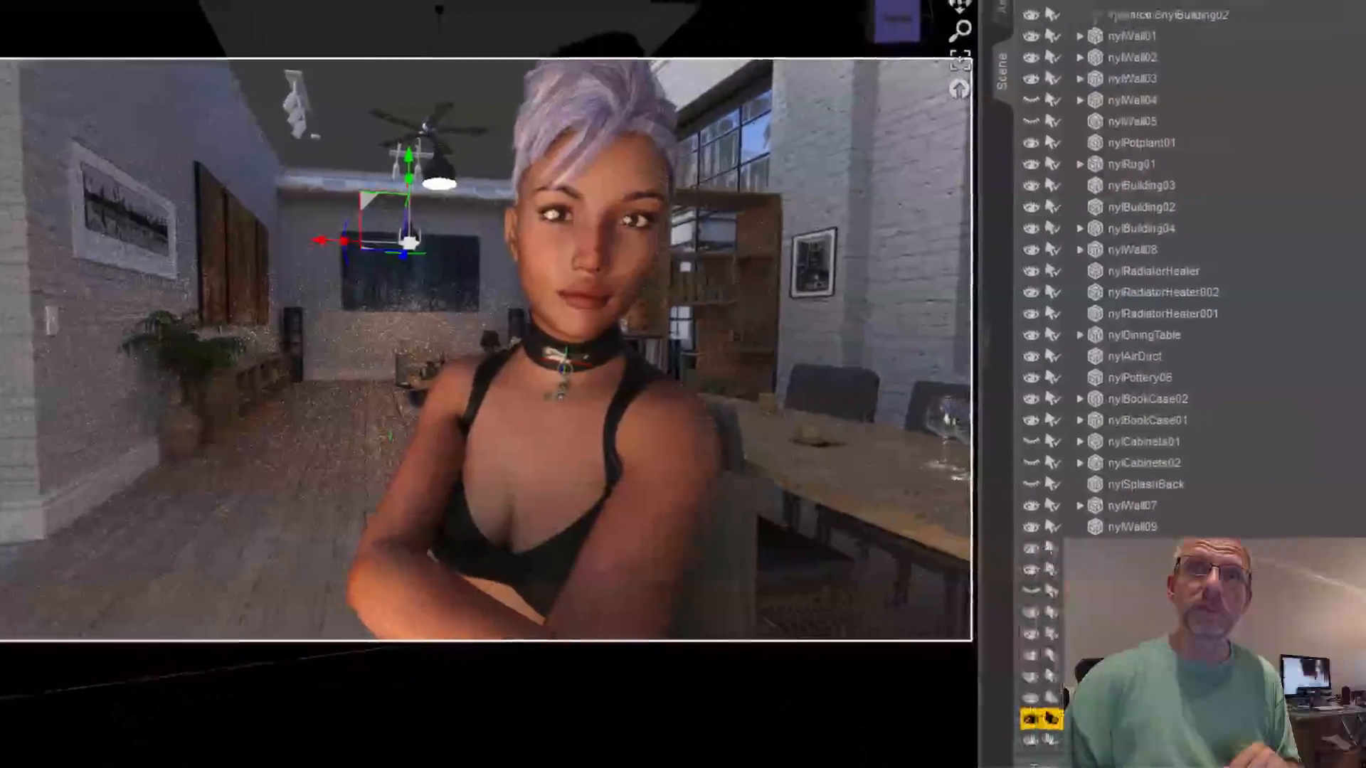
pyautogui.click(1167, 592)
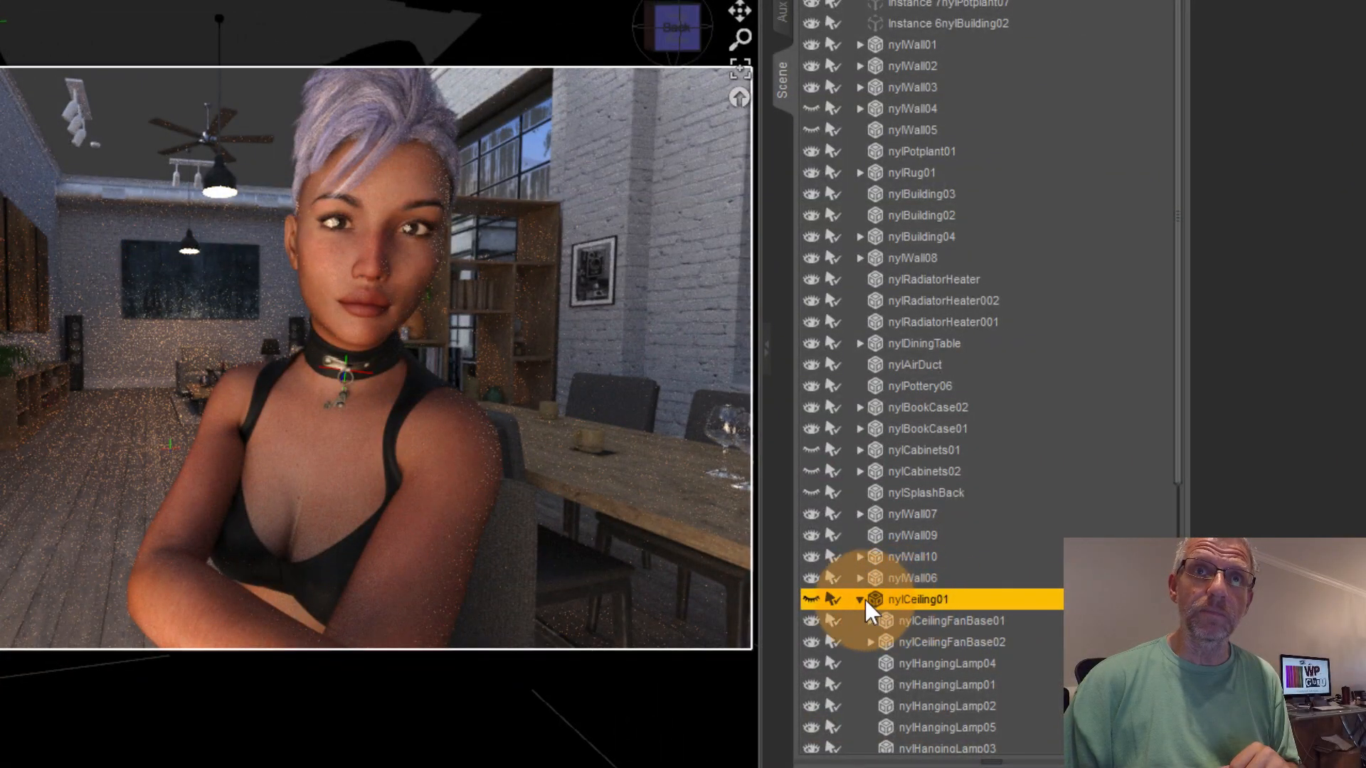
pyautogui.click(811, 598)
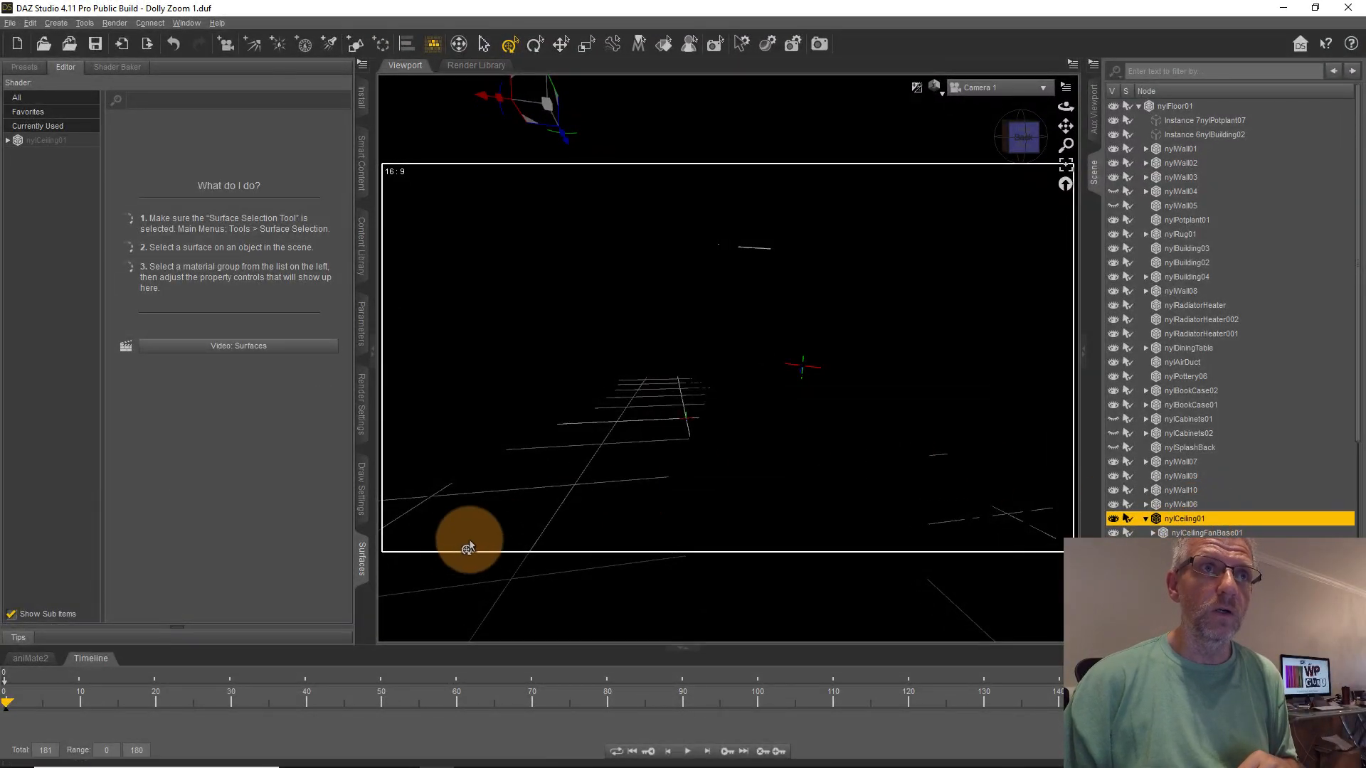
# Open the Environment render settings and undo the last change.
pyautogui.click(359, 406)
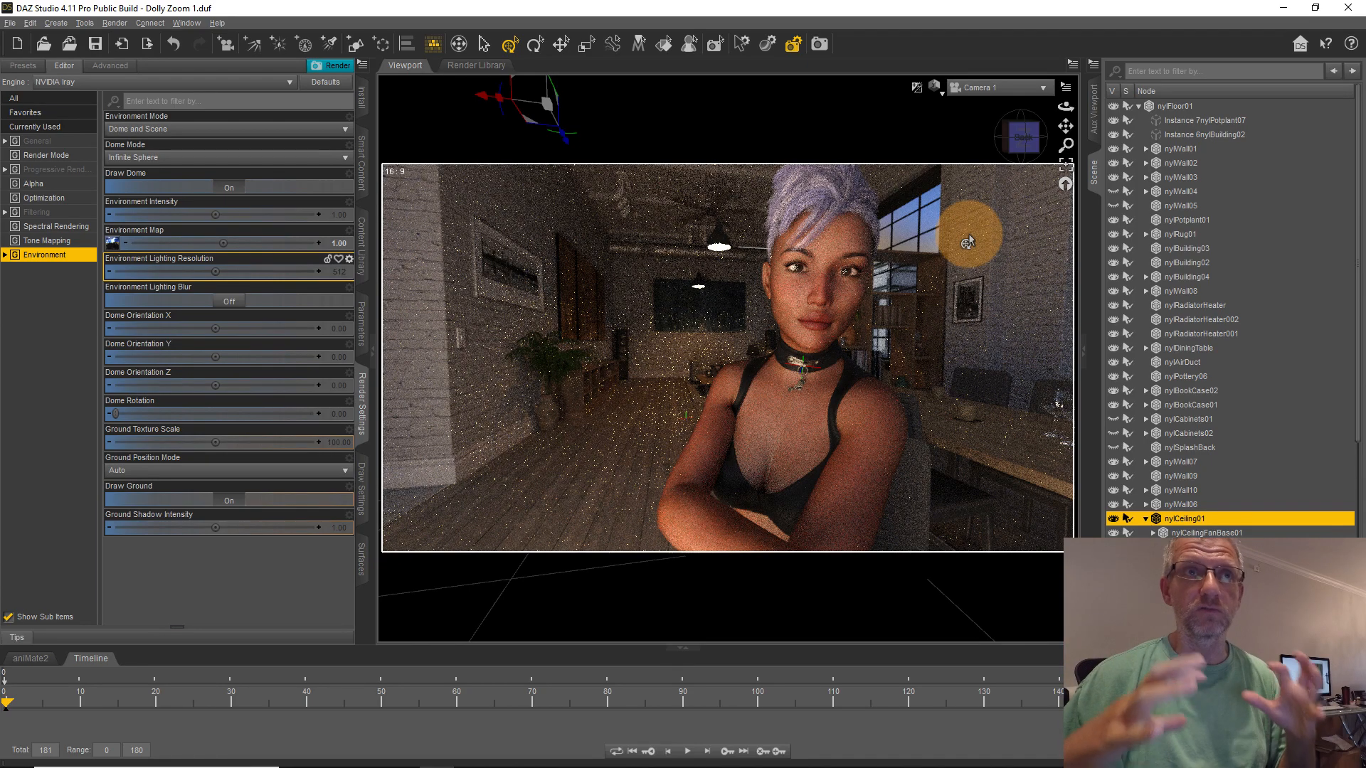
pyautogui.hotkey('ctrl', 'z')
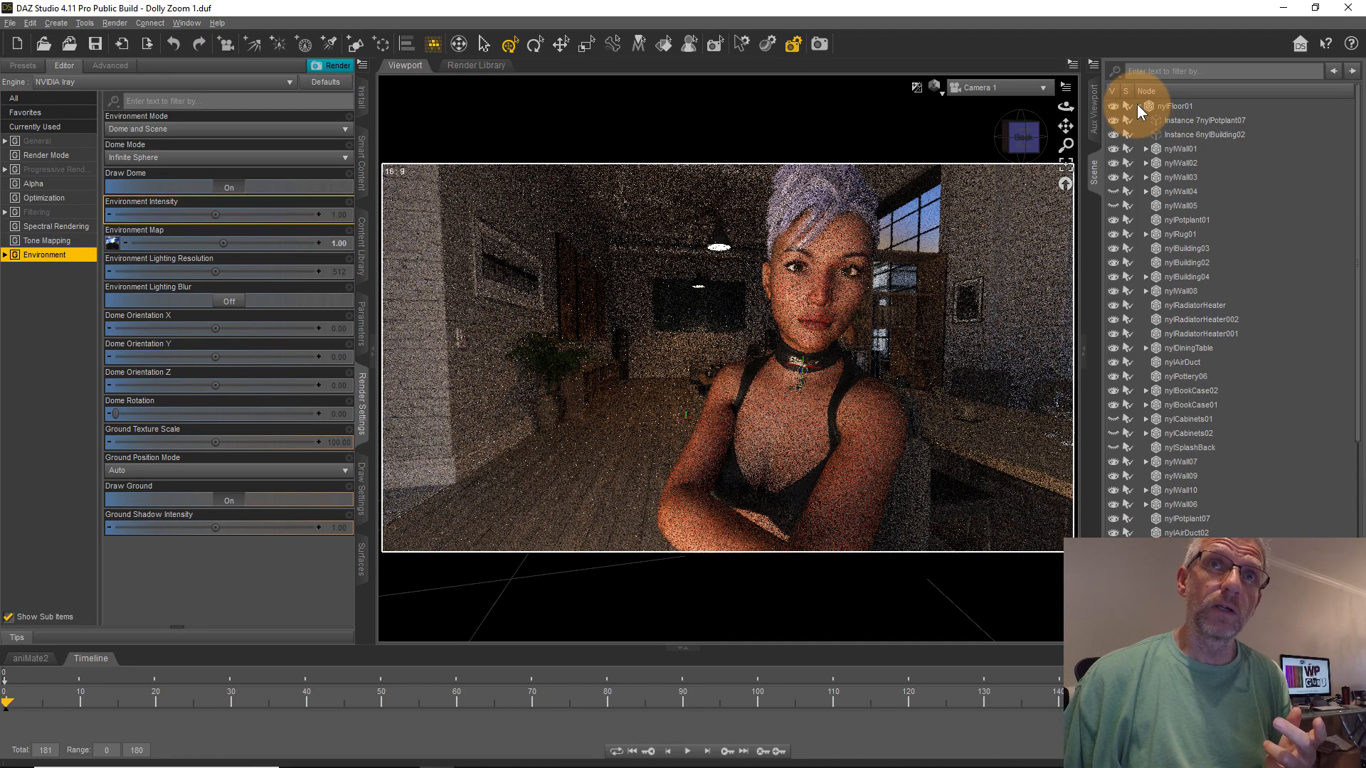
# Turn on depth of field for Camera 1 at the first frame of the timeline.
pyautogui.click(1138, 106)
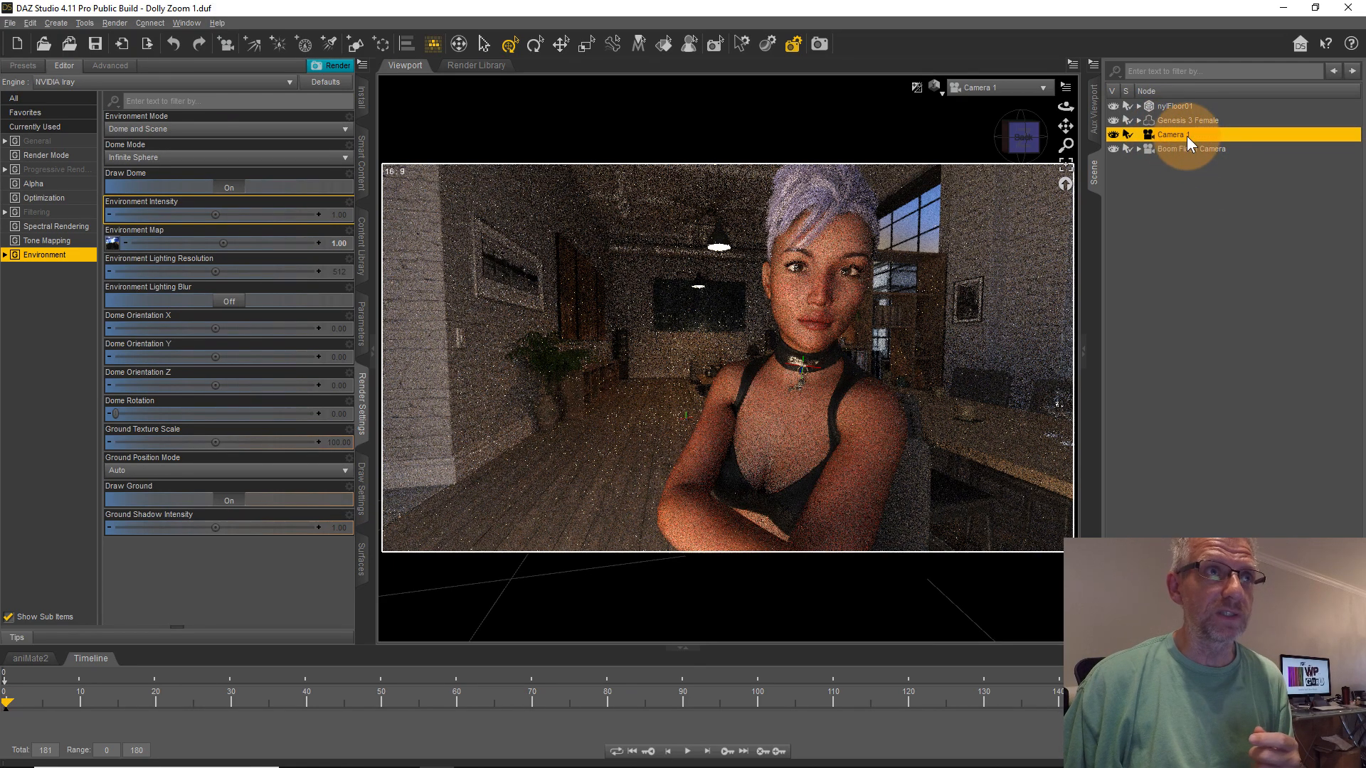
pyautogui.click(364, 331)
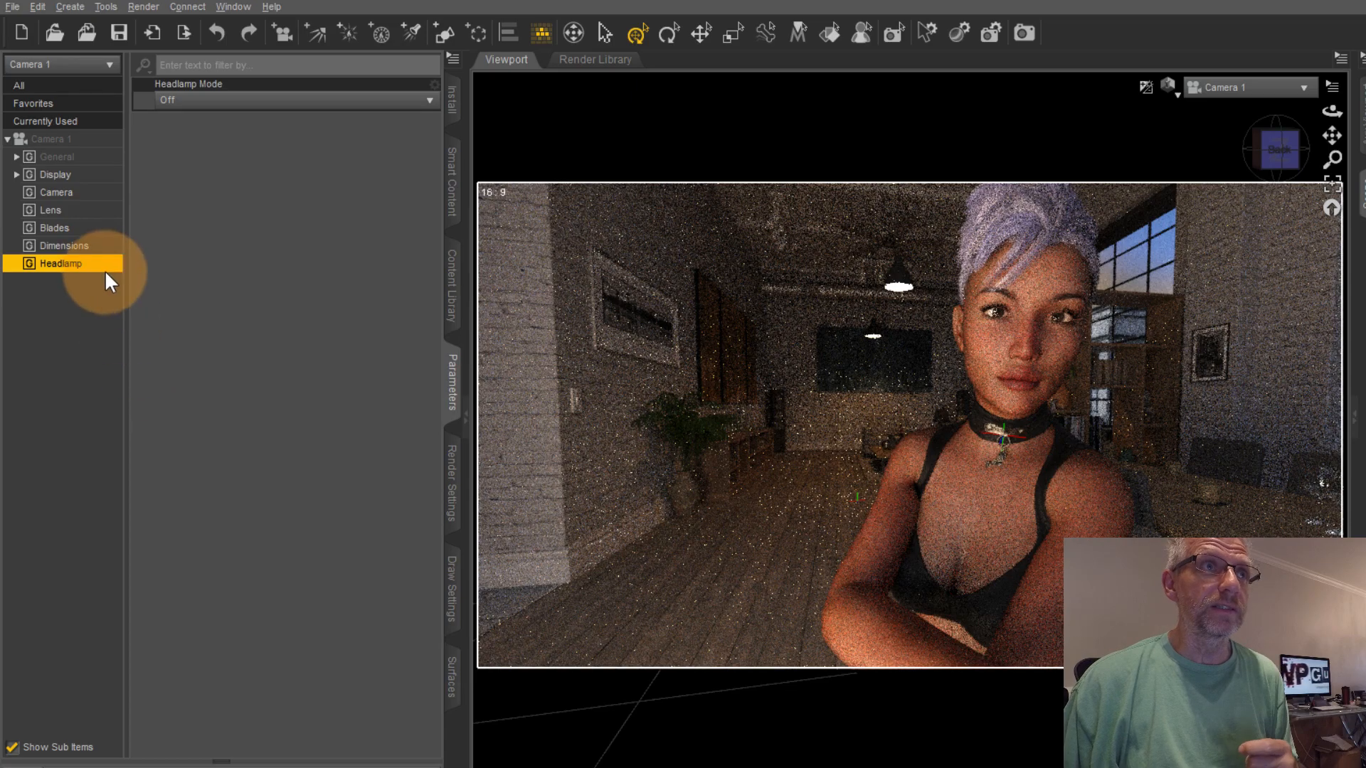
pyautogui.click(71, 192)
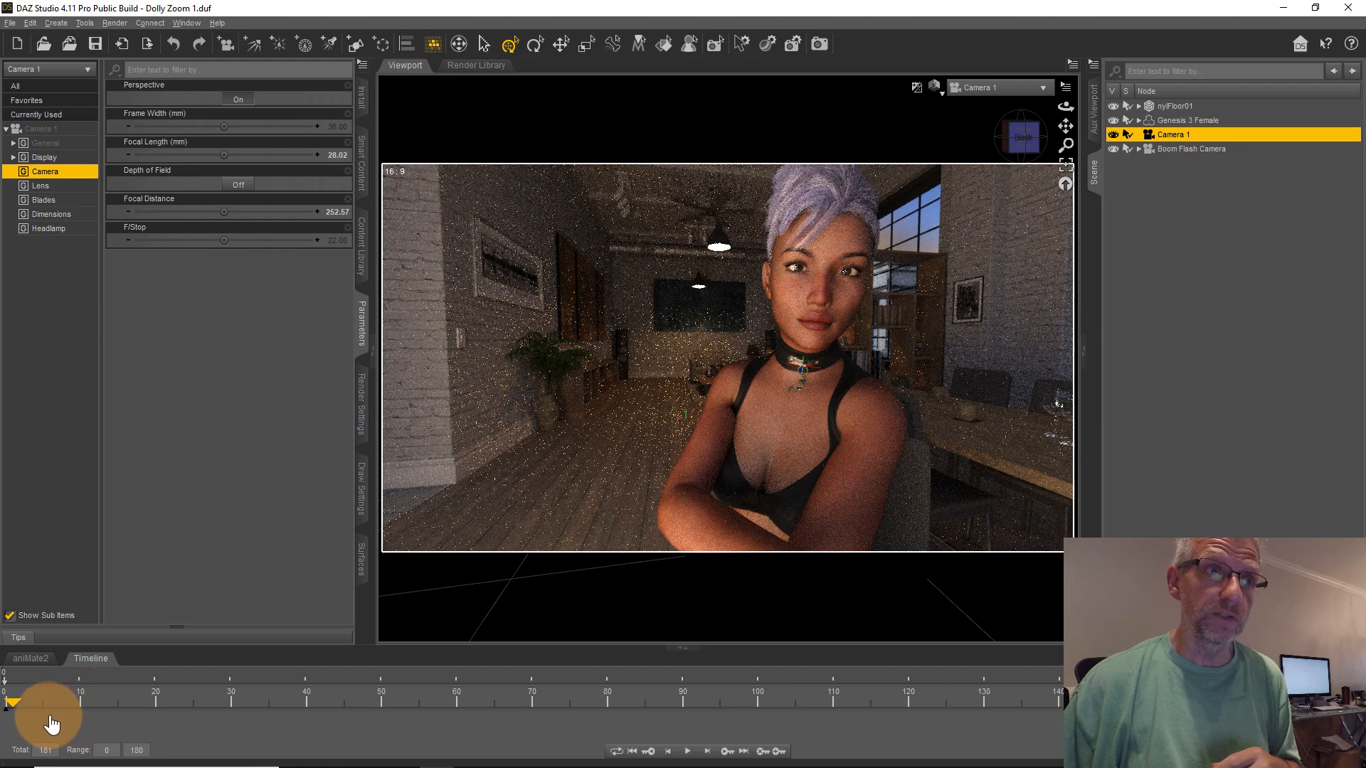
pyautogui.click(4, 705)
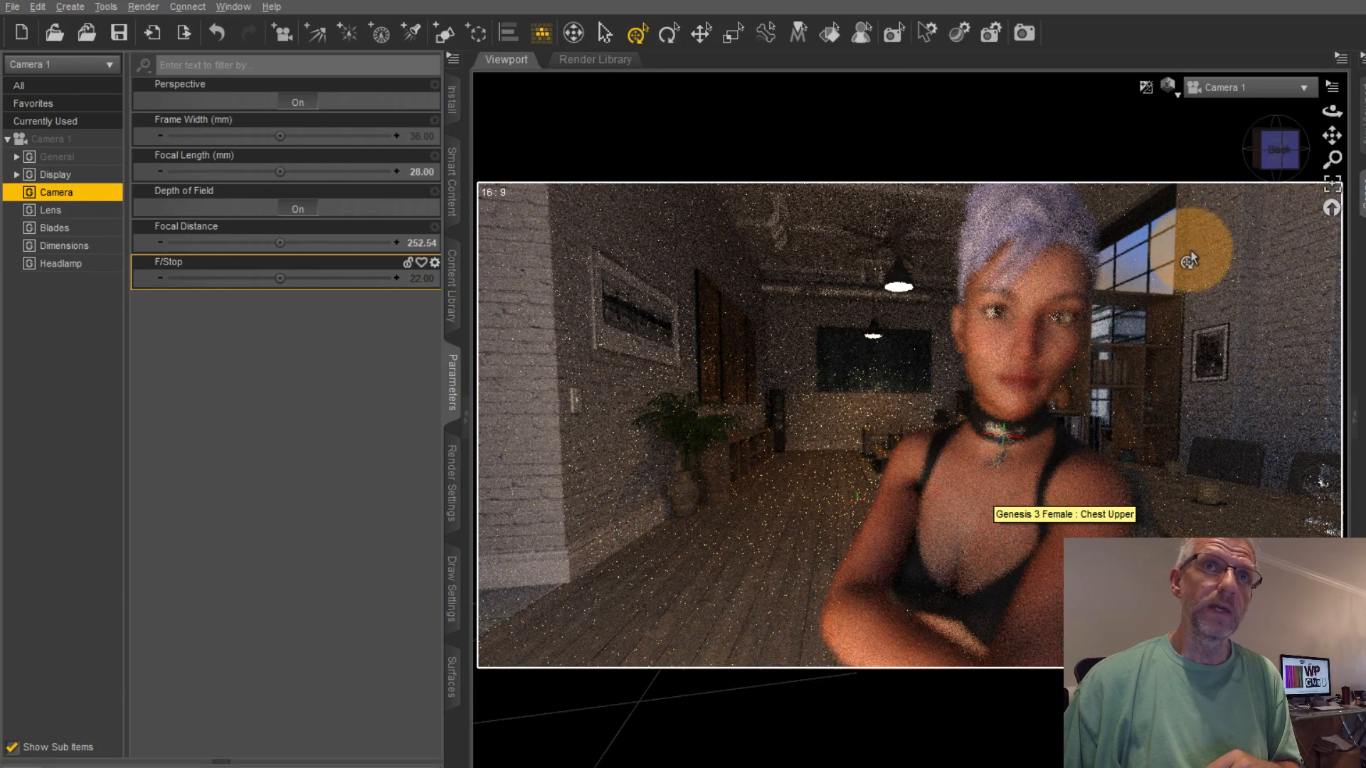
# Leave the Iray preview for the Top View and hide nylCeiling01 to expose the room.
pyautogui.click(1176, 93)
pyautogui.click(1154, 263)
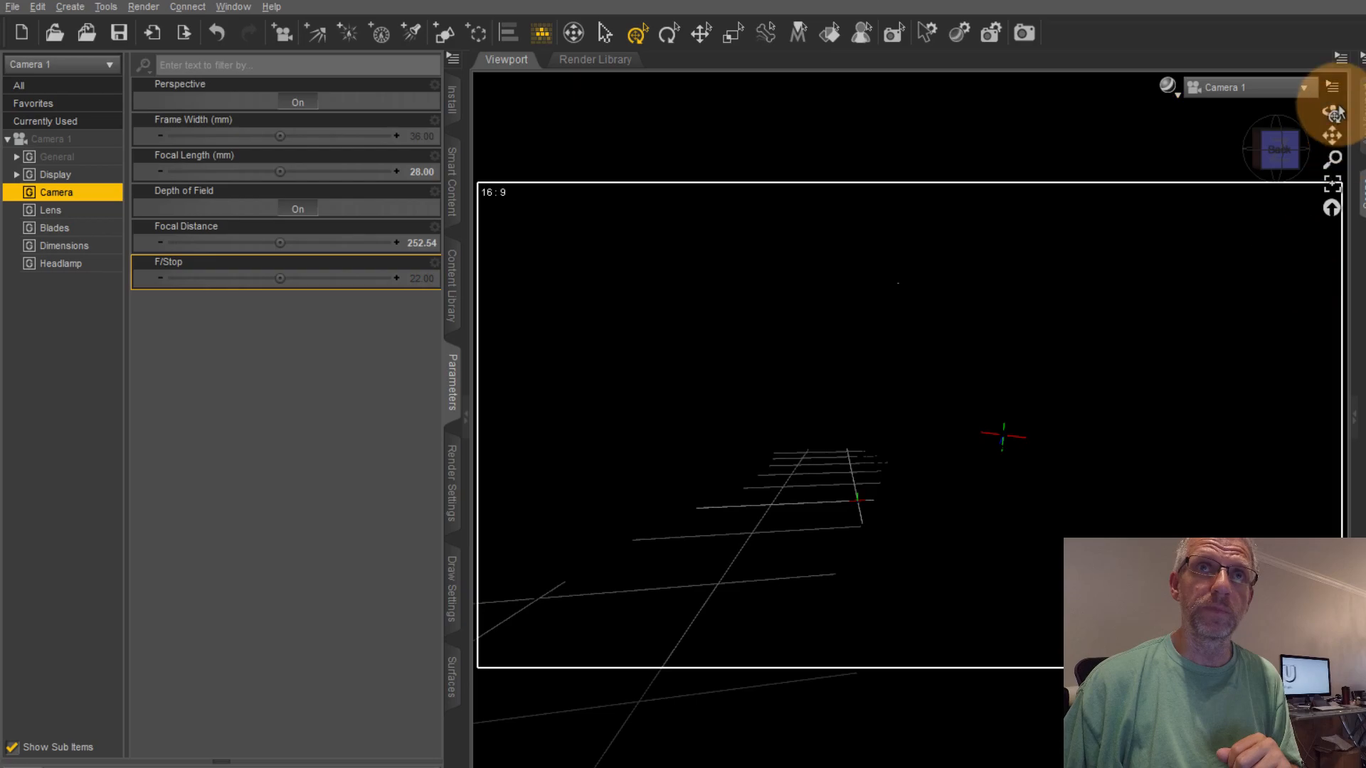
pyautogui.click(1311, 90)
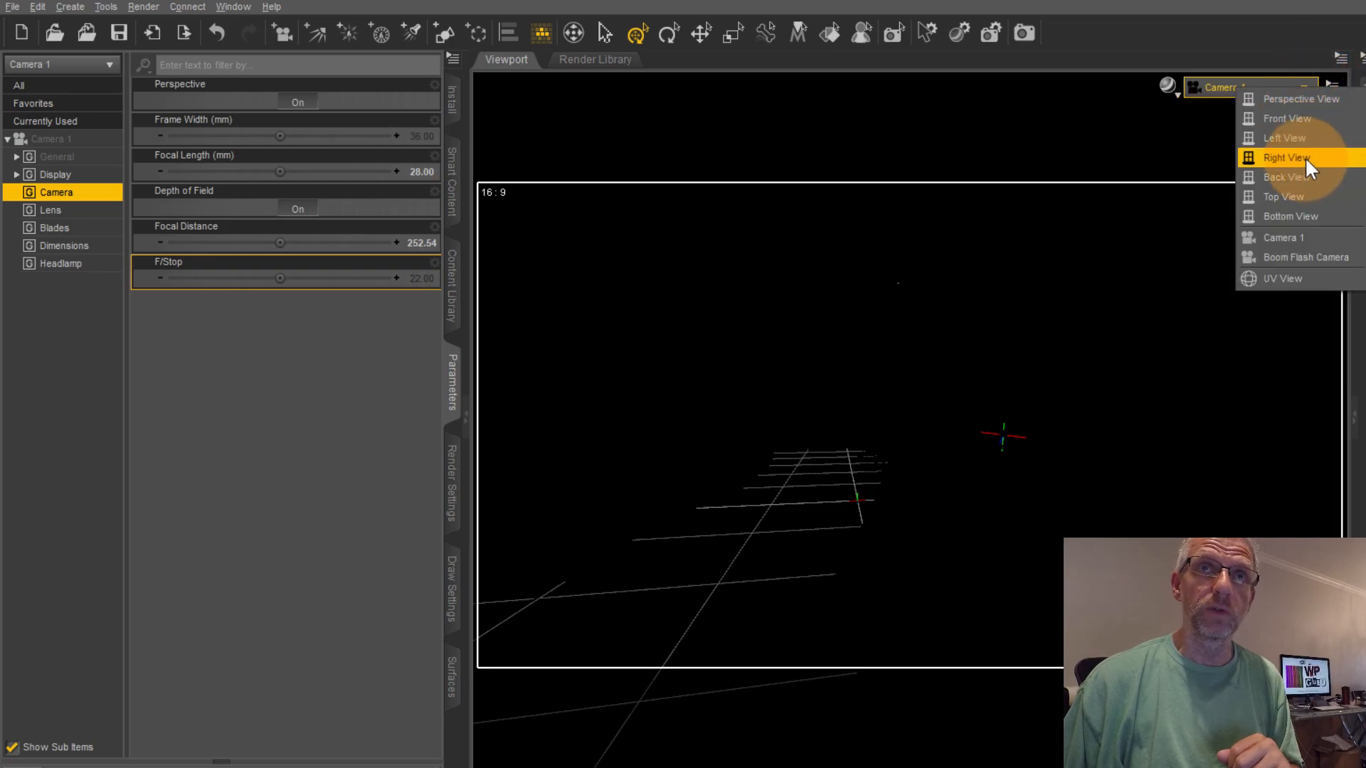
pyautogui.click(1302, 196)
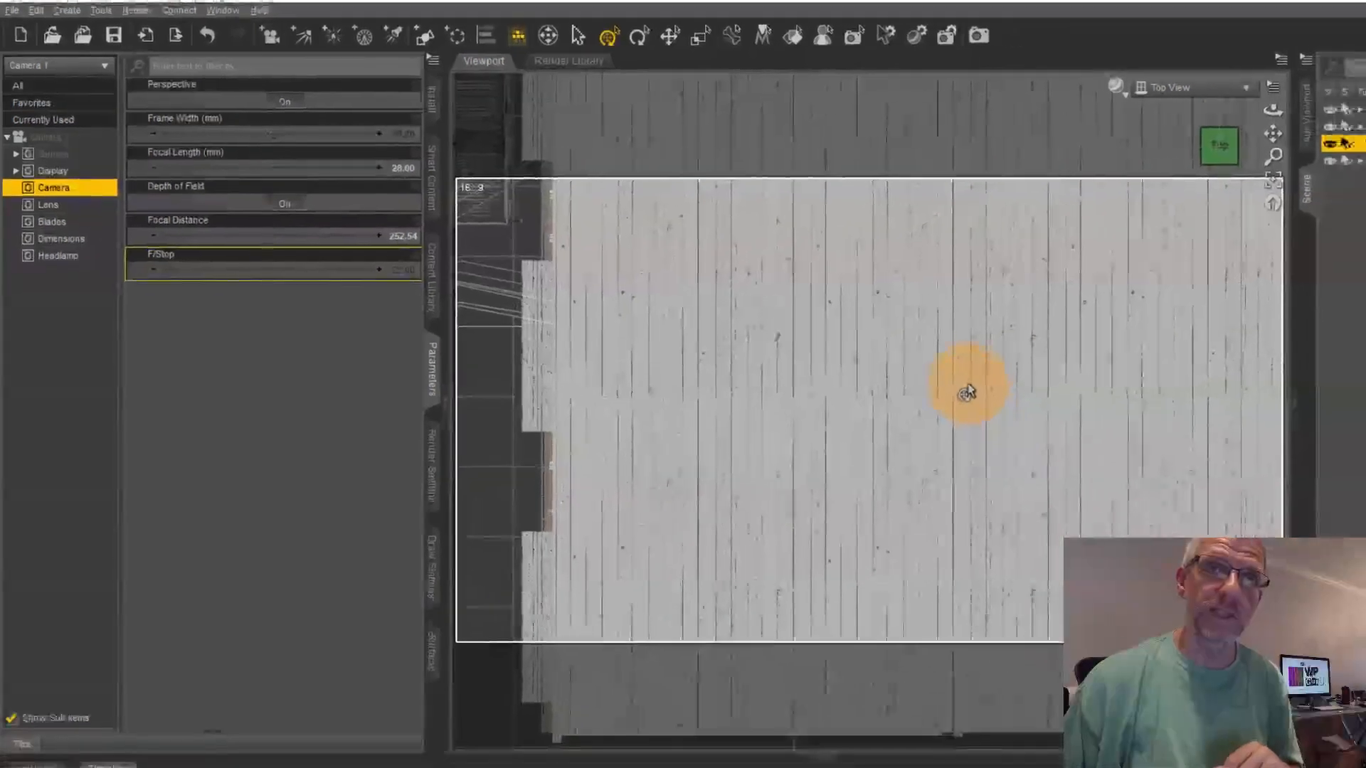
pyautogui.click(1012, 409)
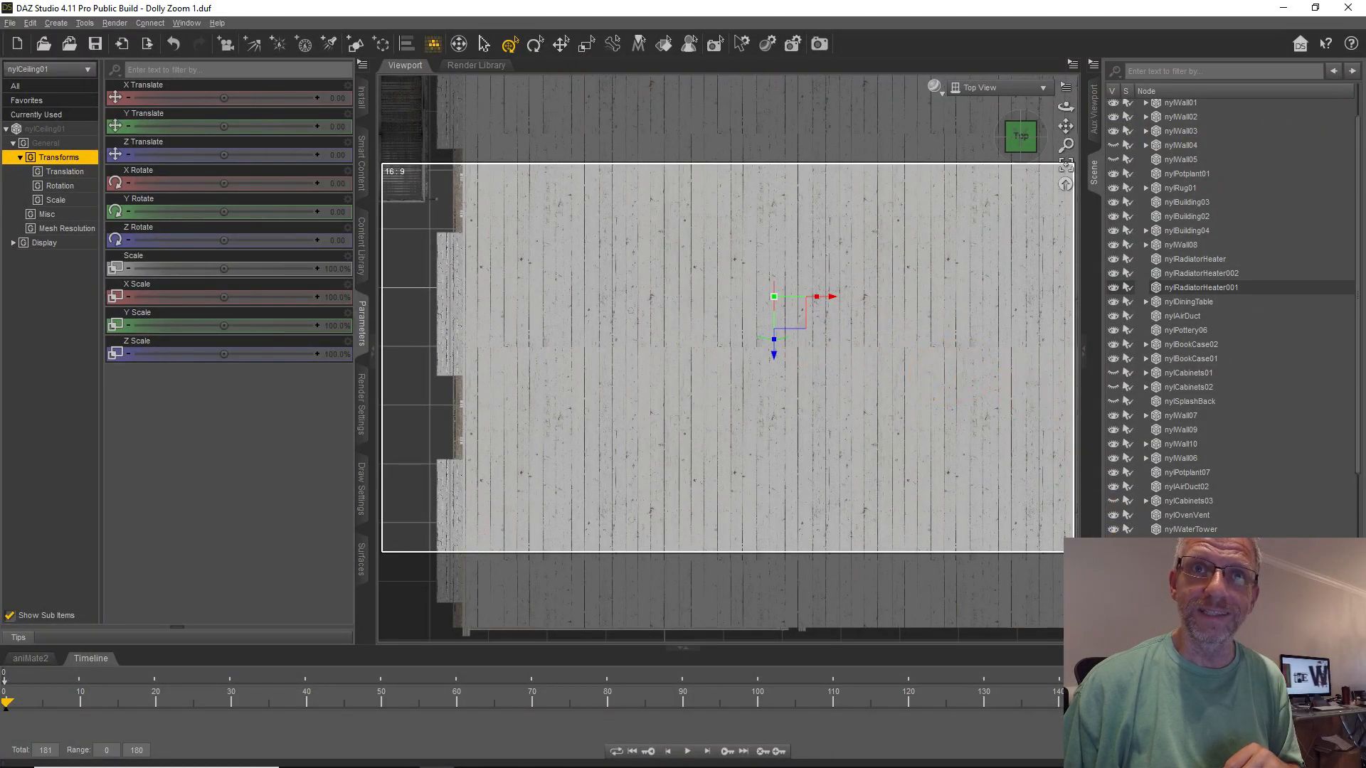
pyautogui.click(1112, 544)
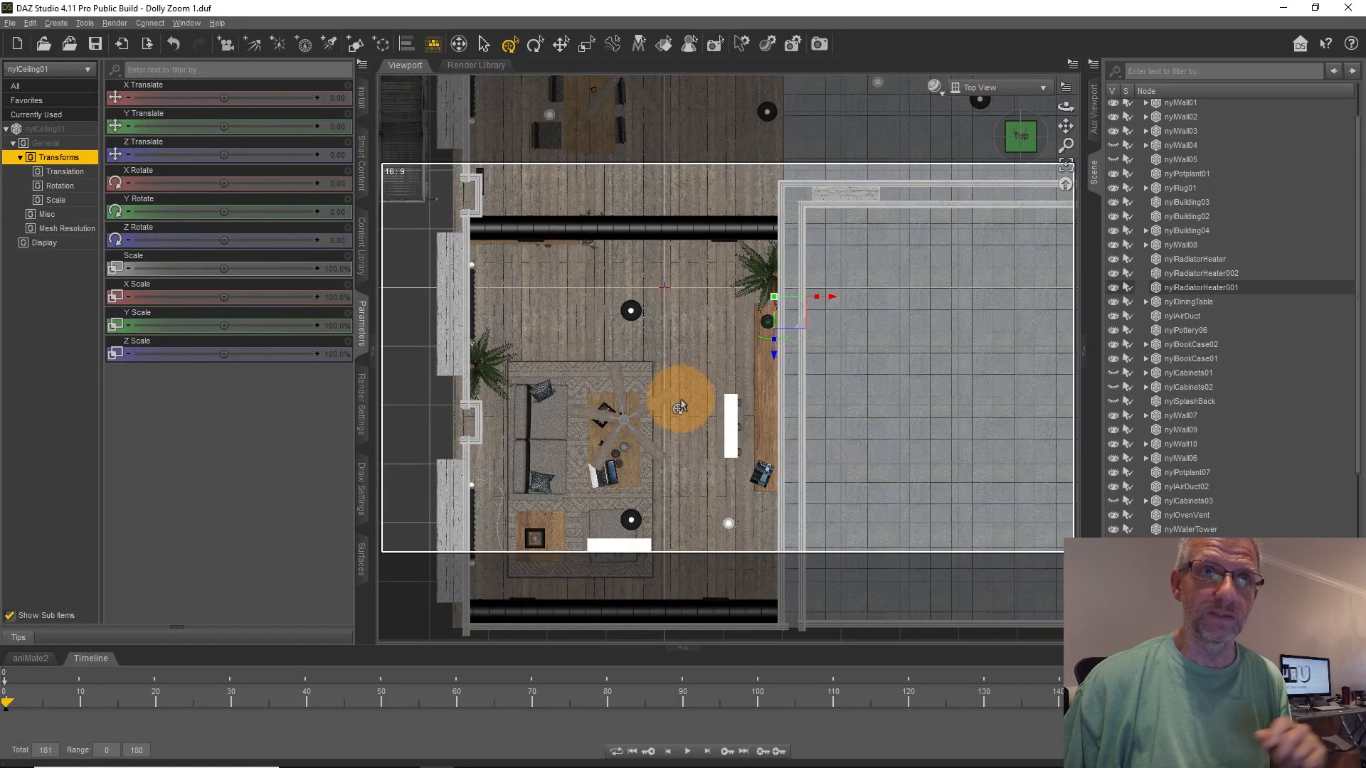
# Select Camera 1 beside the seated figure and reduce its focal distance to about 119.50.
pyautogui.scroll(5, 680, 407)
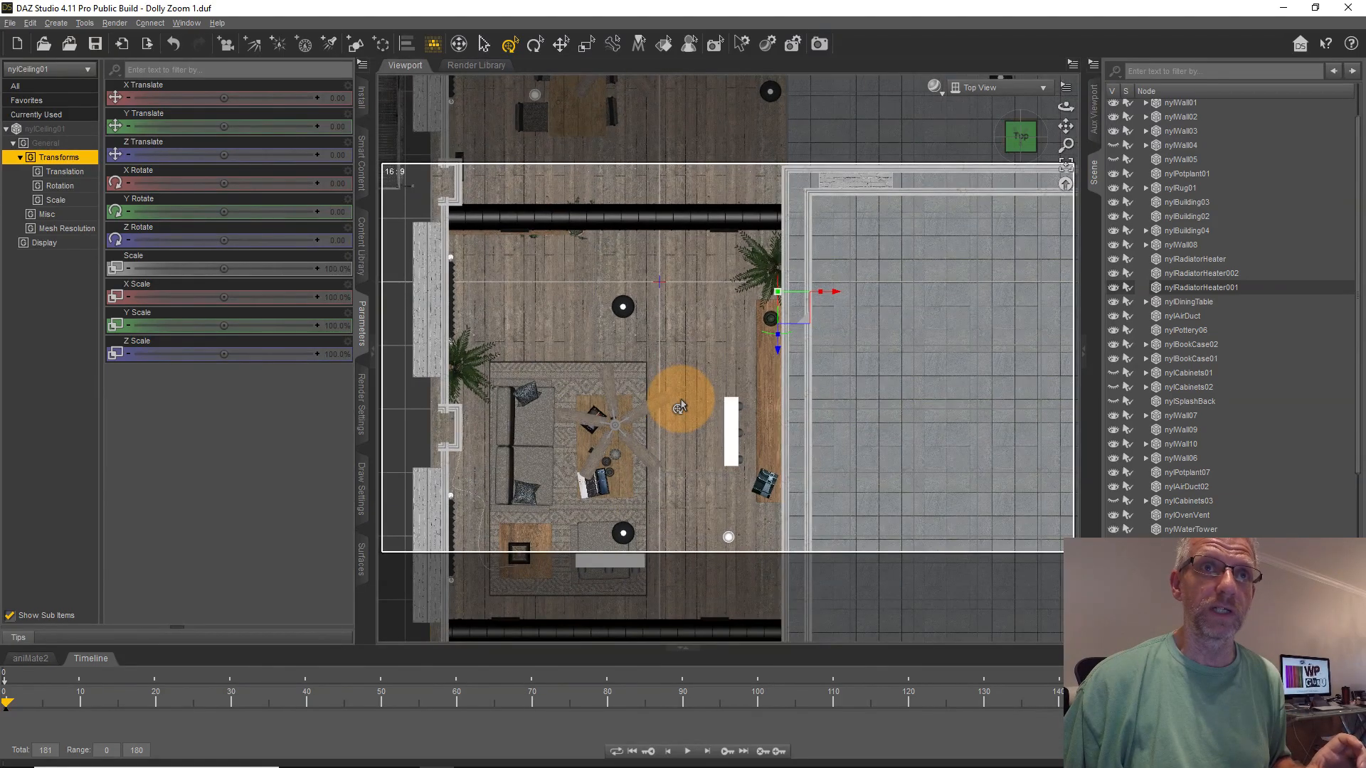
pyautogui.scroll(1, 680, 400)
pyautogui.moveTo(680, 397); pyautogui.dragTo(665, 290, button='middle')
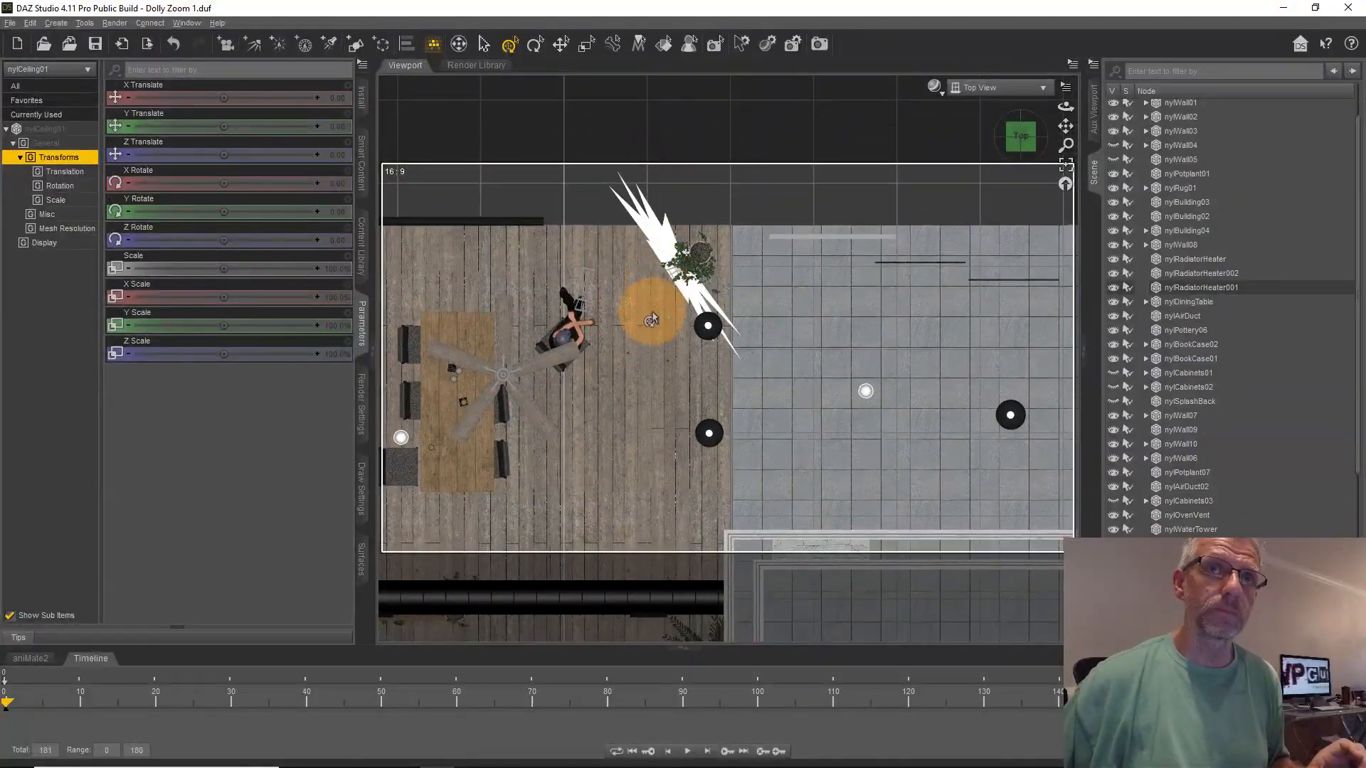
pyautogui.scroll(1, 1153, 303)
pyautogui.click(1139, 107)
pyautogui.click(1181, 134)
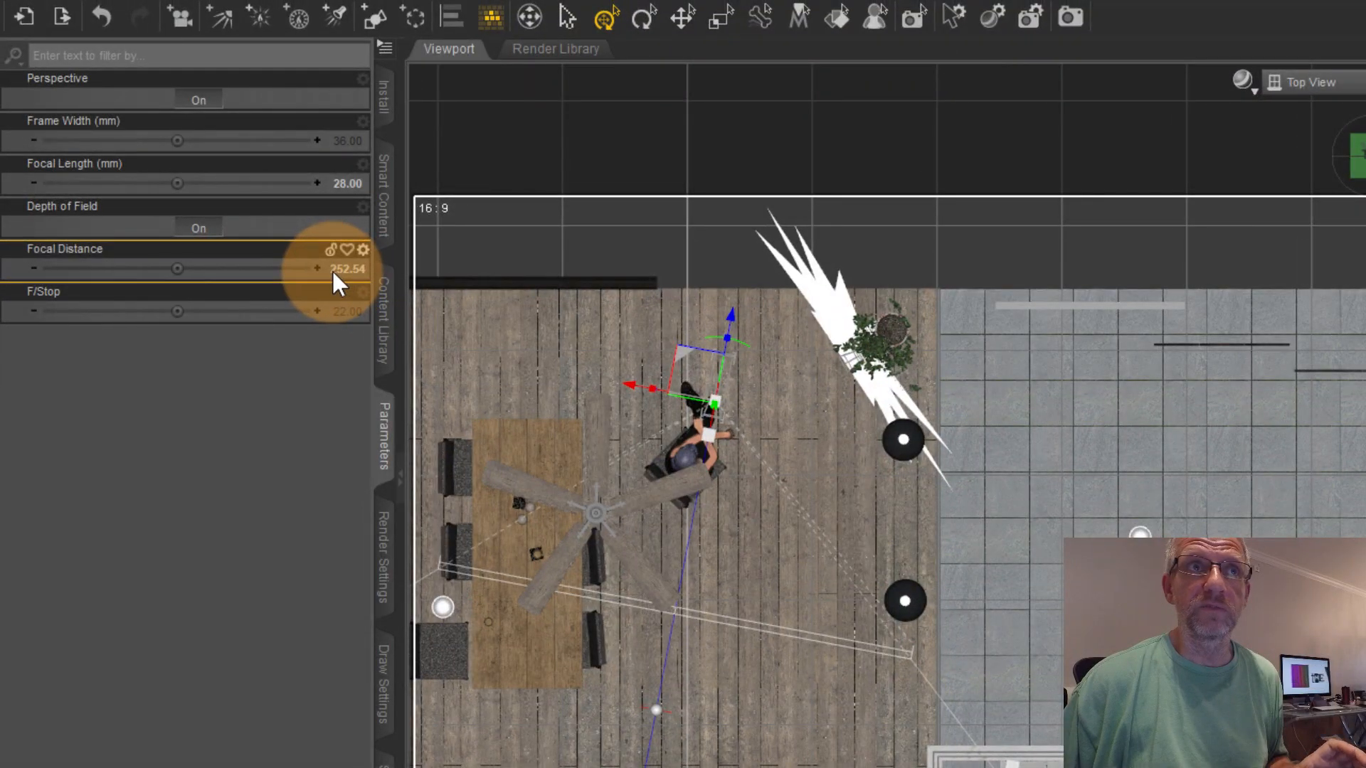
pyautogui.moveTo(201, 282); pyautogui.dragTo(174, 265)
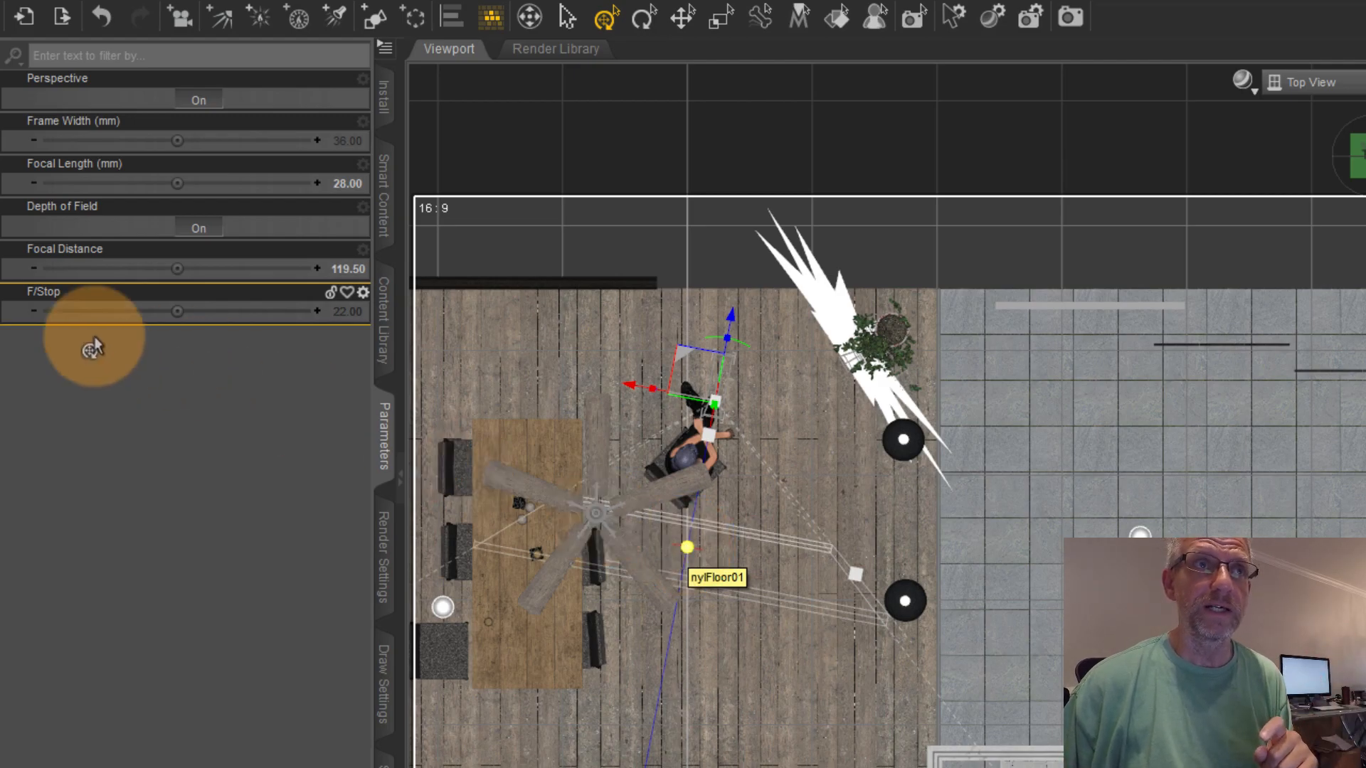
# Try F/Stop values of about 48.06 and 8.56 on Camera 1 and return it to 22.
pyautogui.moveTo(175, 312)
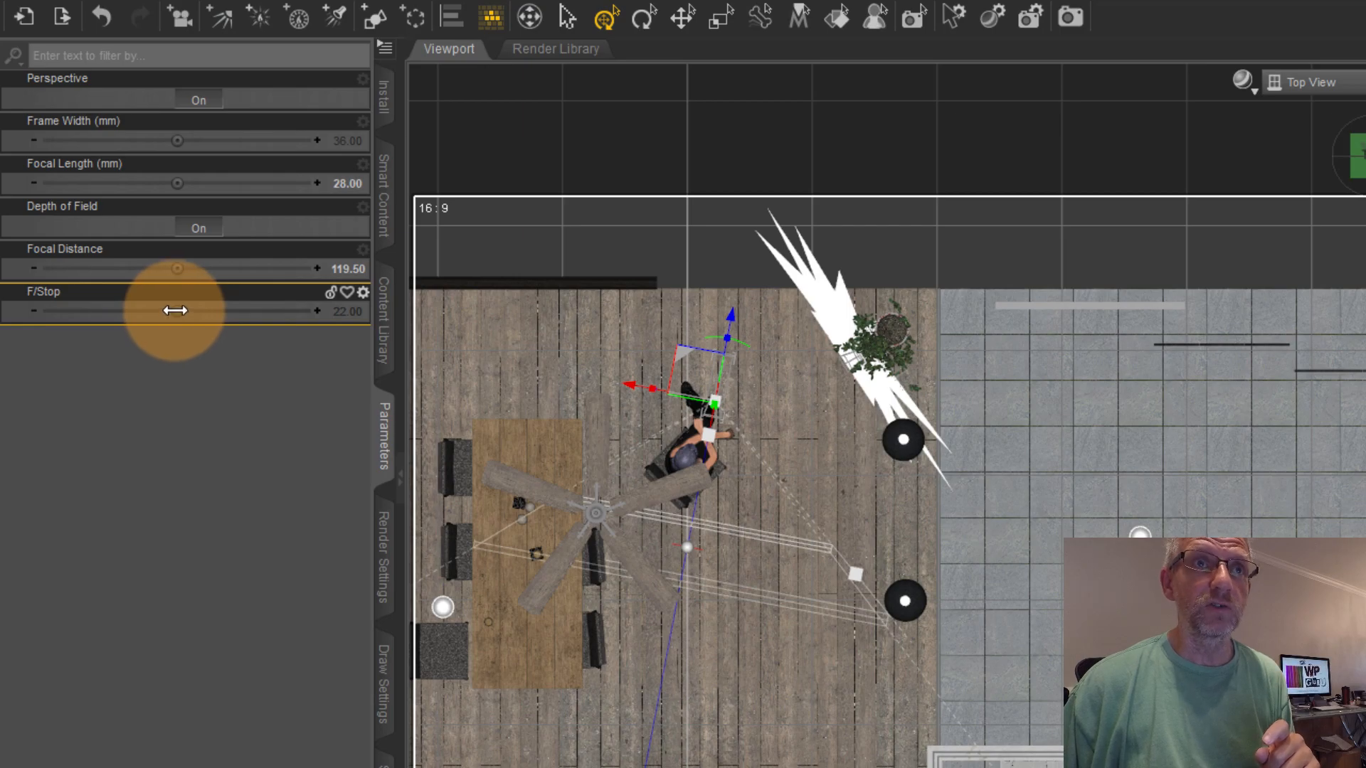
pyautogui.moveTo(175, 311); pyautogui.dragTo(183, 311)
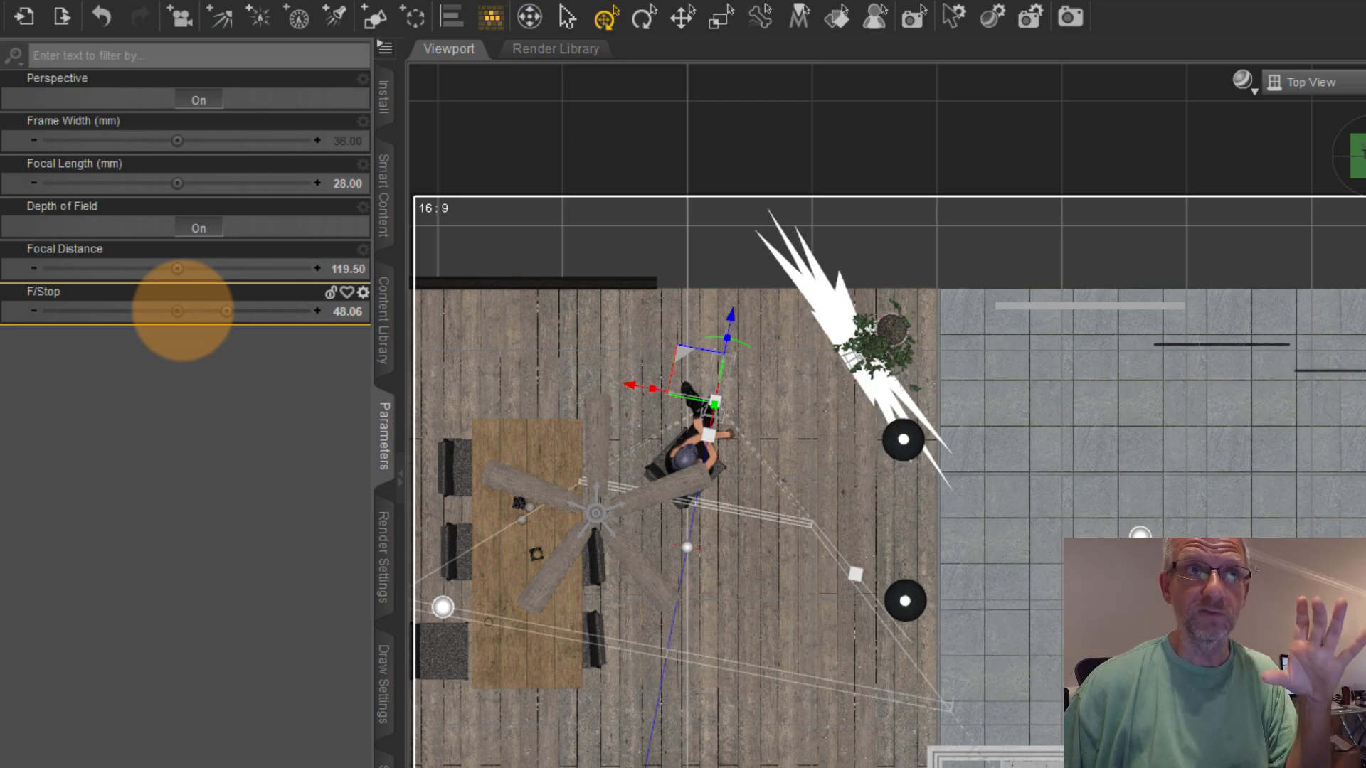
pyautogui.moveTo(182, 311)
pyautogui.mouseDown()
pyautogui.moveTo(159, 314)
pyautogui.moveTo(171, 313)
pyautogui.mouseUp()
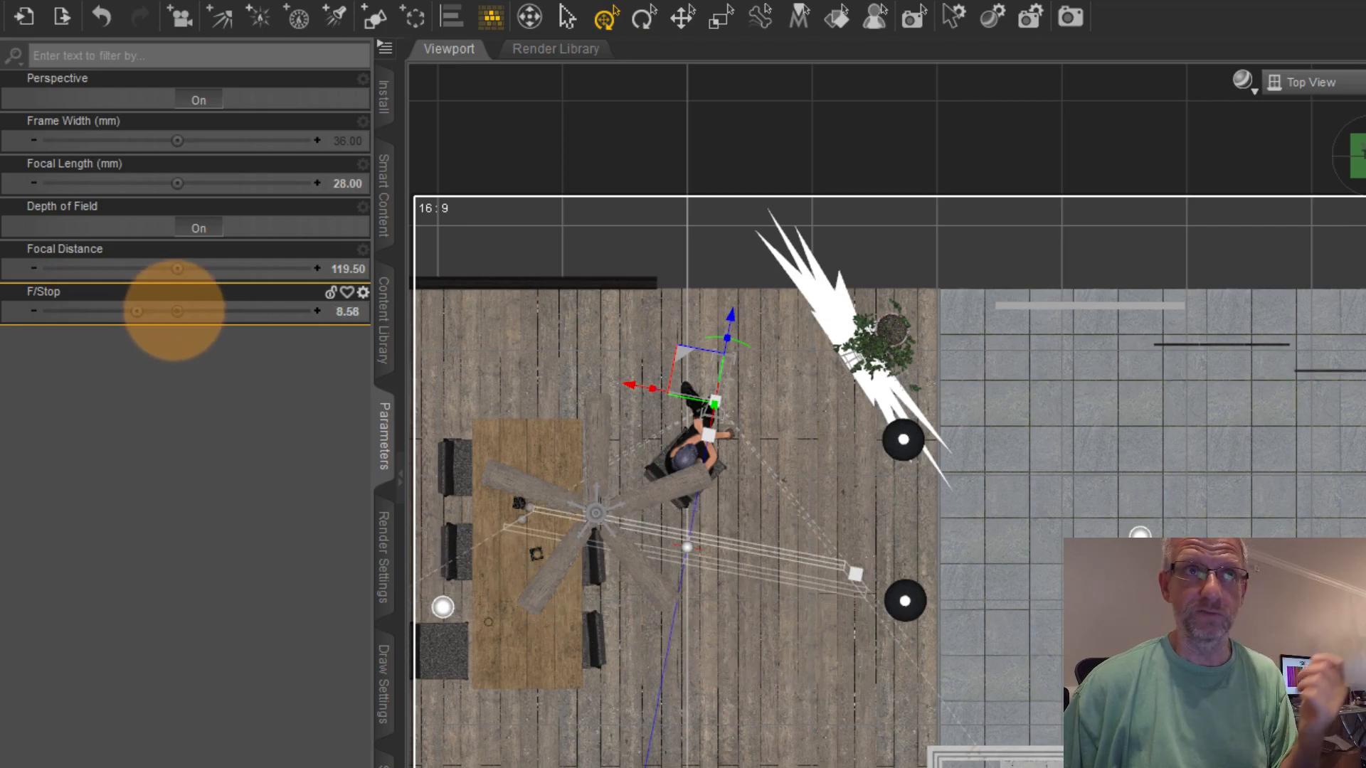
pyautogui.click(176, 311)
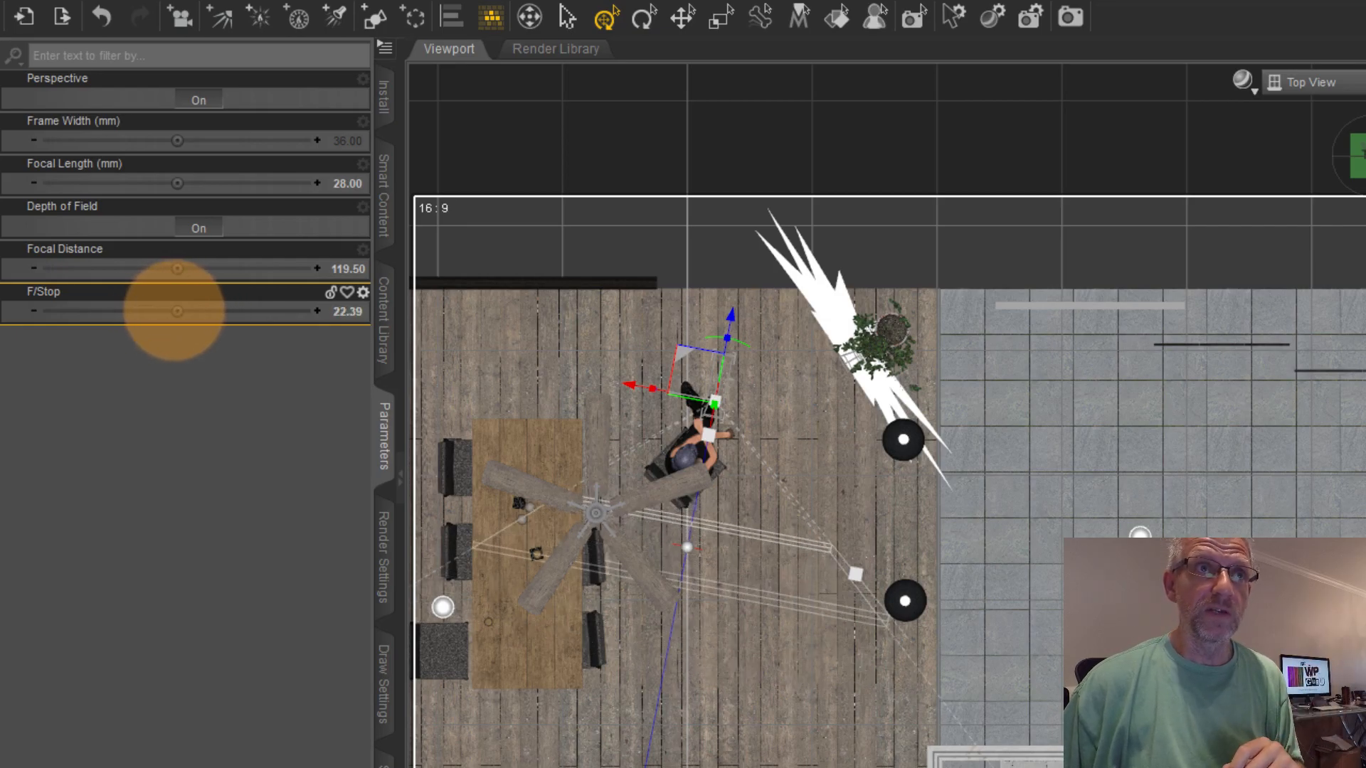
pyautogui.click(344, 311)
pyautogui.write('22')
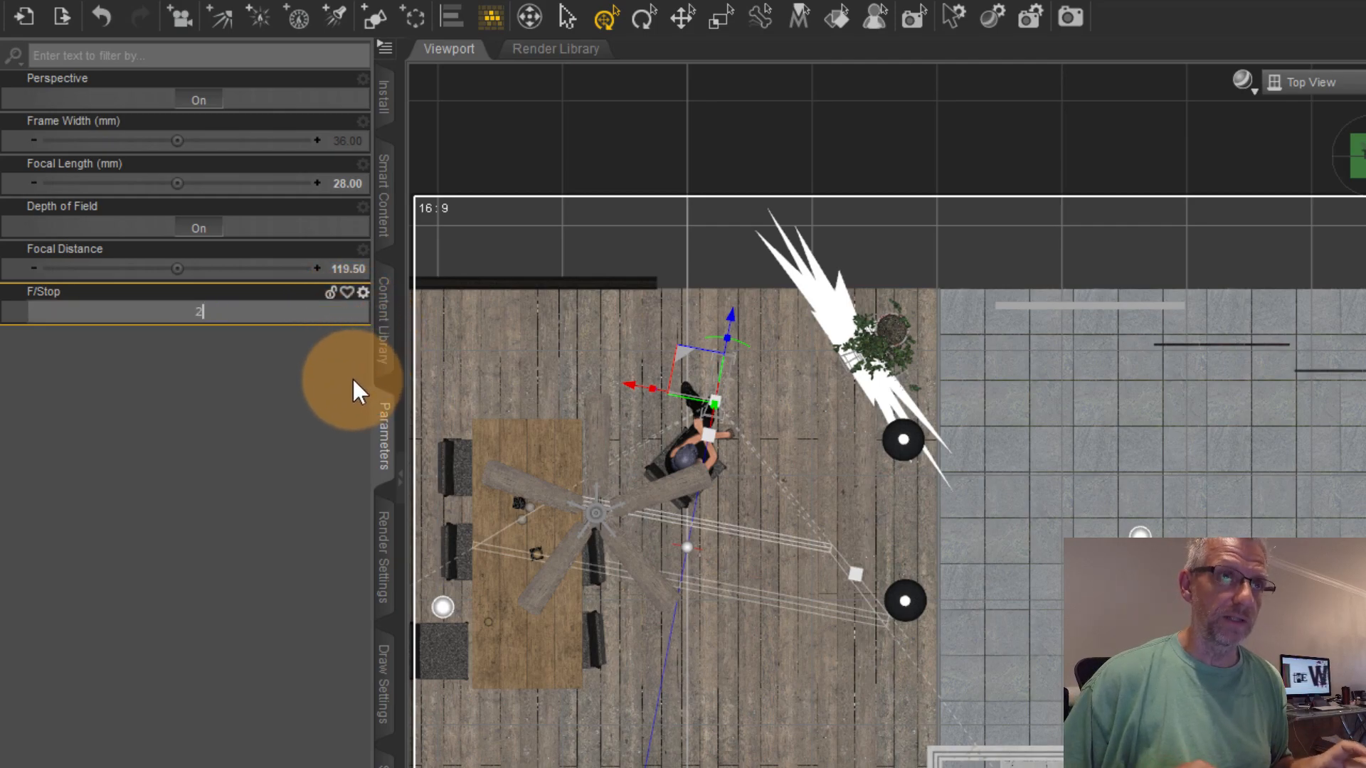
pyautogui.press('Return')
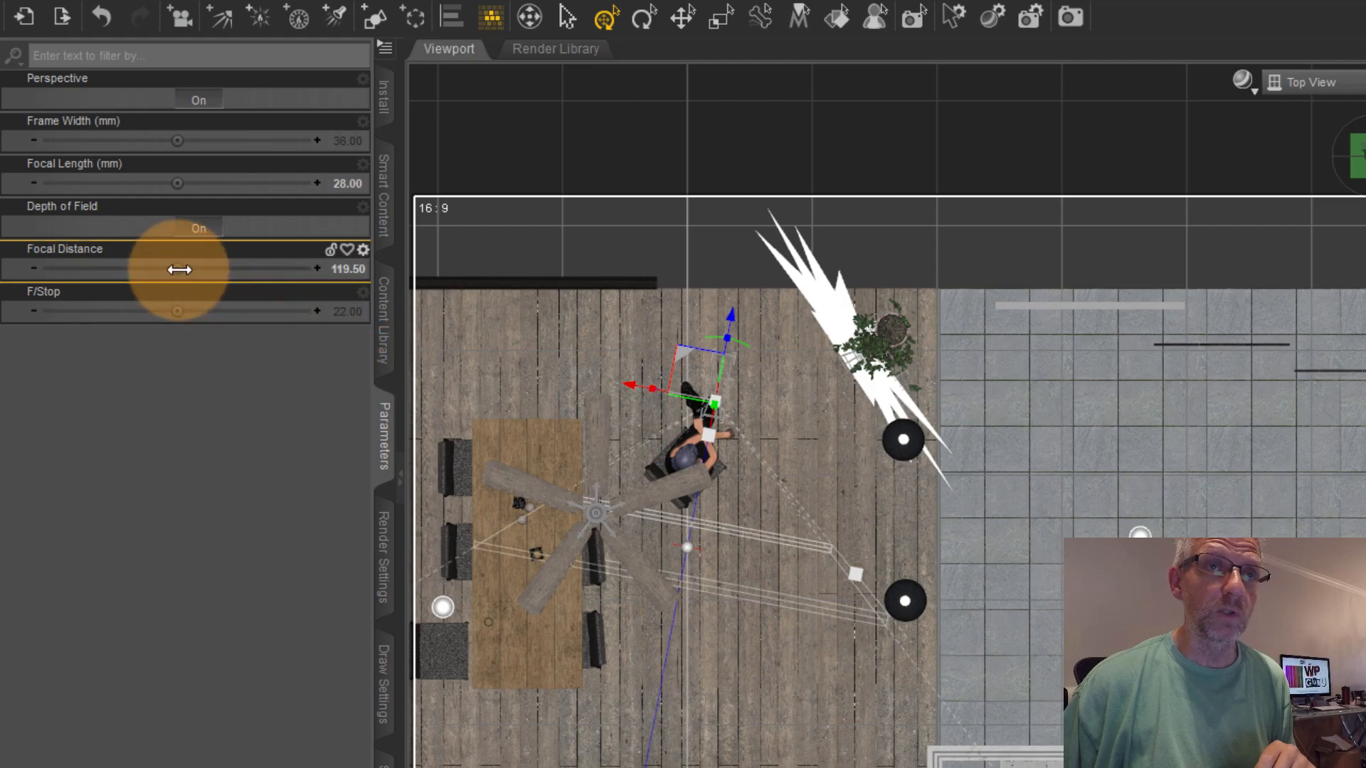
# Bring Camera 1's focal distance to about 42.54 at the figure's head and raise its F/Stop to about 54.77.
pyautogui.moveTo(178, 270)
pyautogui.mouseDown()
pyautogui.moveTo(158, 268)
pyautogui.moveTo(189, 265)
pyautogui.moveTo(177, 270)
pyautogui.mouseUp()
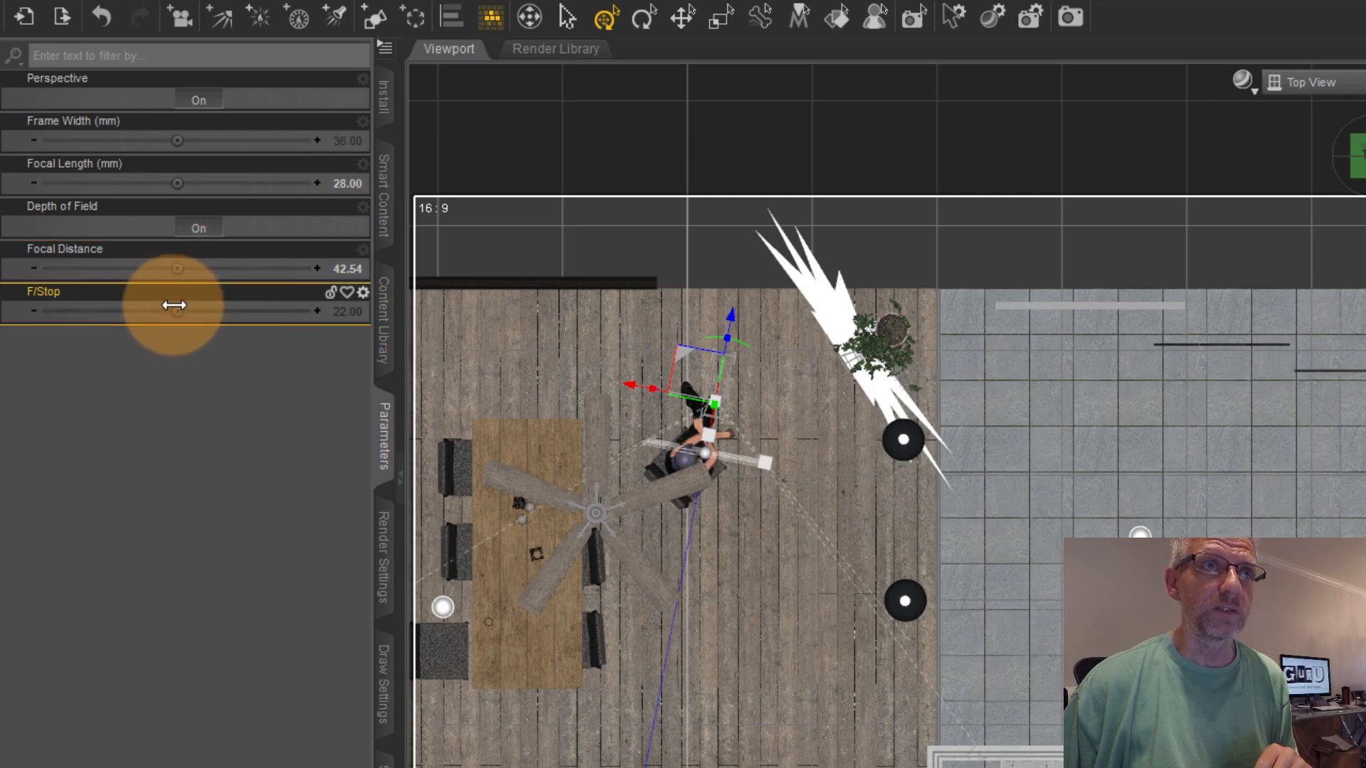
pyautogui.moveTo(175, 306); pyautogui.dragTo(183, 305)
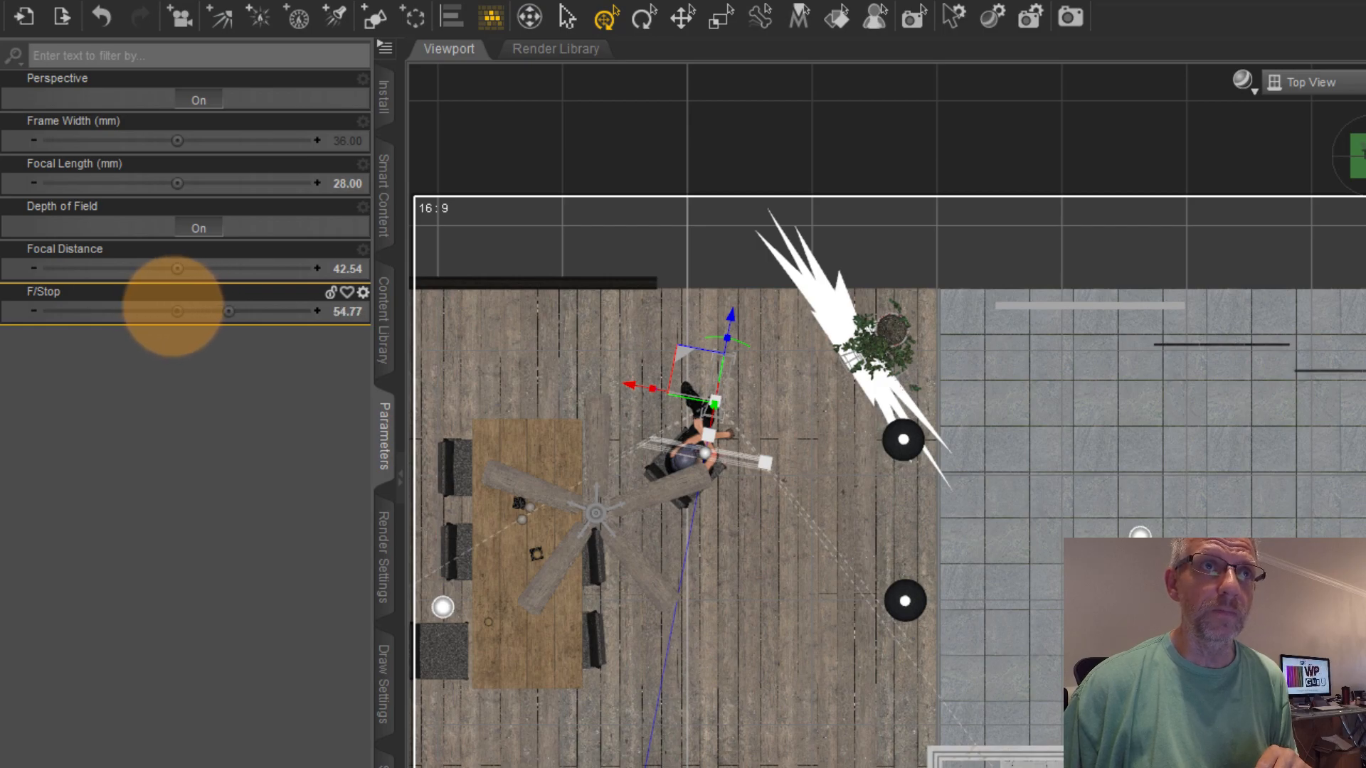
# Set Camera 1's F/Stop to 50 for the wide 28 mm end of the dolly zoom.
pyautogui.click(178, 306)
pyautogui.write('50')
pyautogui.press('Return')
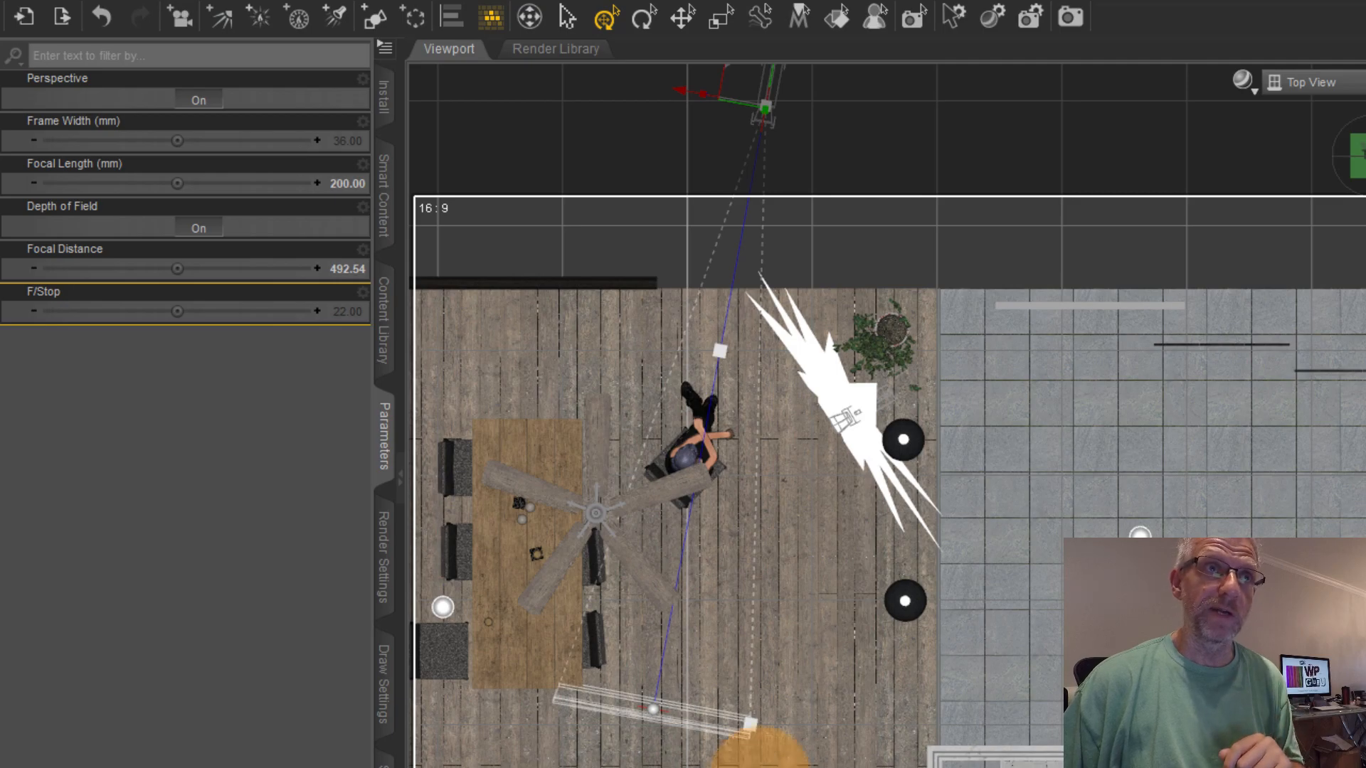
# At the last frame, bring Camera 1's focal distance to about 285.12 at the seated figure and set its F/Stop to 120.
pyautogui.moveTo(175, 270)
pyautogui.mouseDown()
pyautogui.moveTo(146, 257)
pyautogui.moveTo(167, 262)
pyautogui.mouseUp()
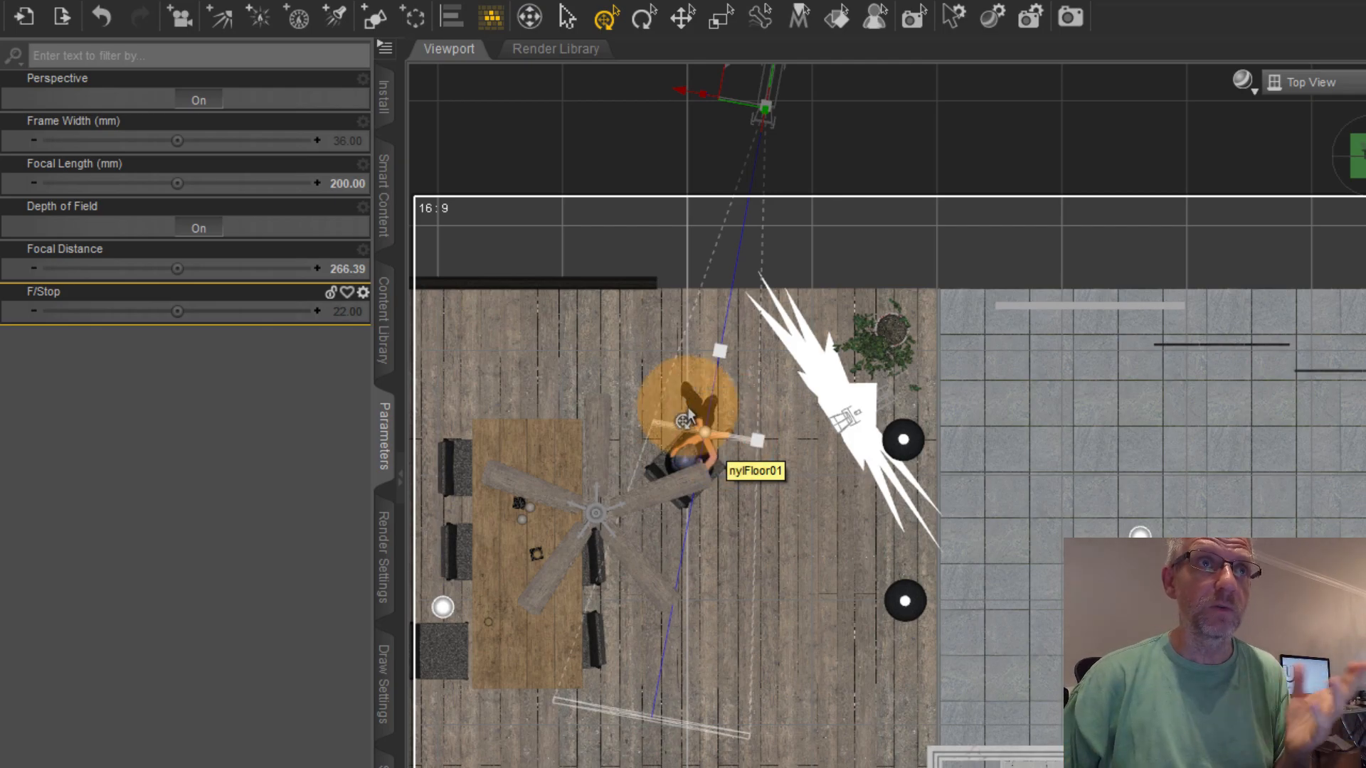
pyautogui.moveTo(173, 310)
pyautogui.mouseDown()
pyautogui.moveTo(223, 316)
pyautogui.moveTo(8, 295)
pyautogui.moveTo(185, 307)
pyautogui.moveTo(149, 306)
pyautogui.moveTo(168, 309)
pyautogui.mouseUp()
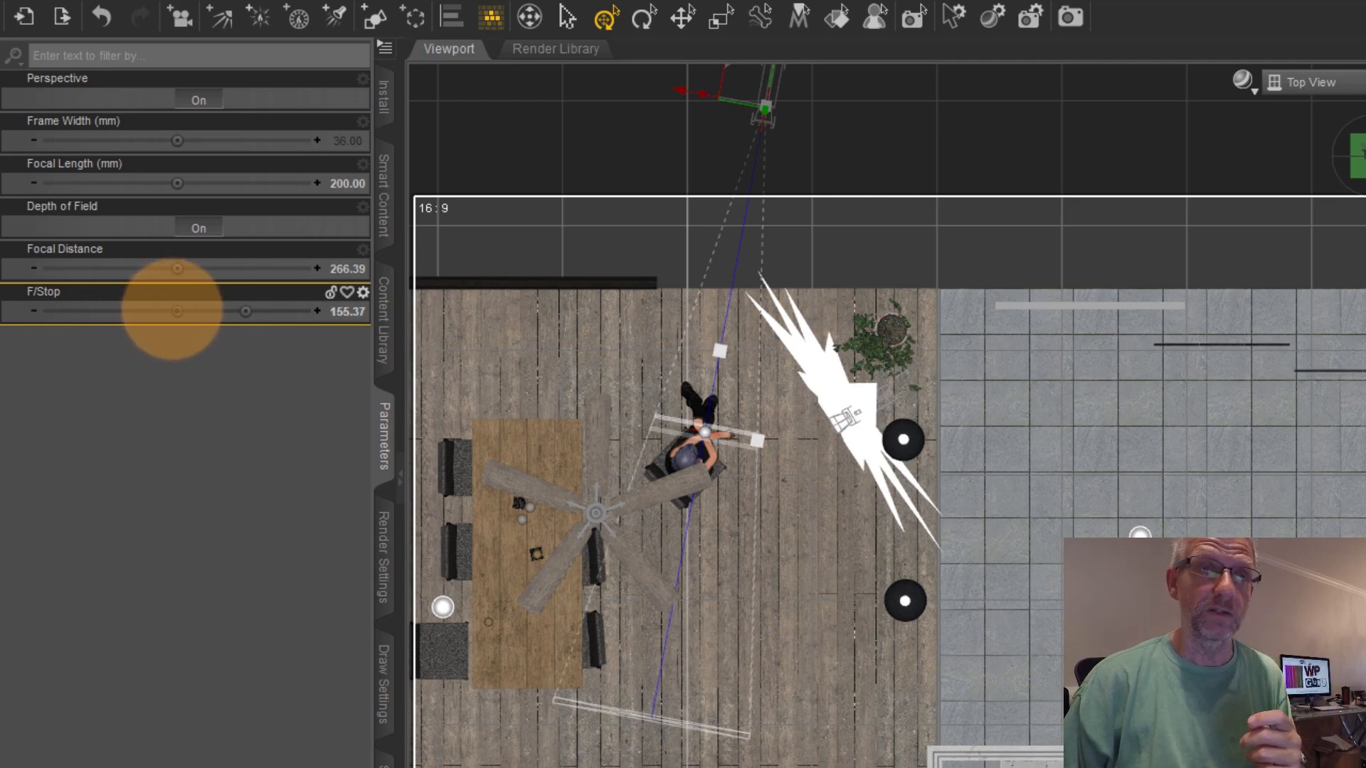
pyautogui.moveTo(171, 309)
pyautogui.mouseDown()
pyautogui.moveTo(232, 312)
pyautogui.moveTo(140, 311)
pyautogui.moveTo(171, 309)
pyautogui.mouseUp()
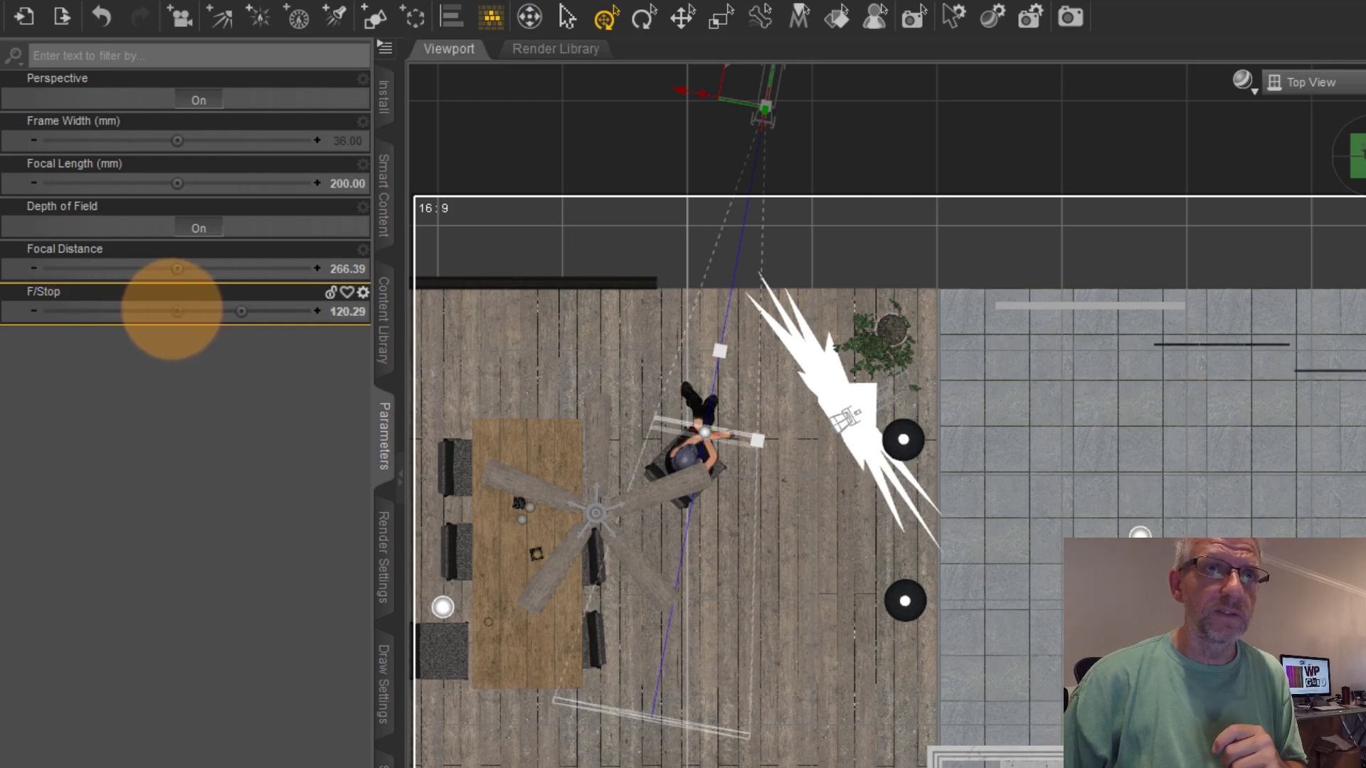
pyautogui.click(367, 312)
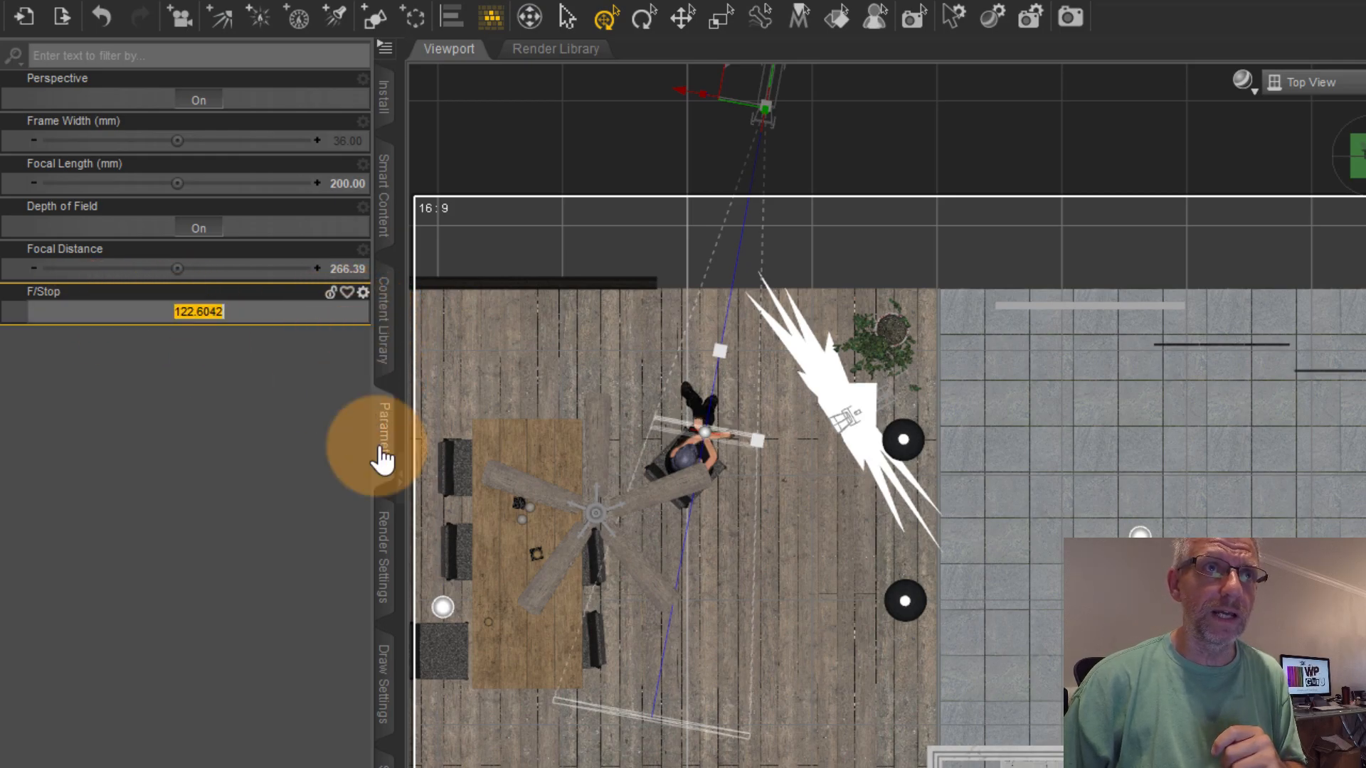
pyautogui.write('120')
pyautogui.press('Return')
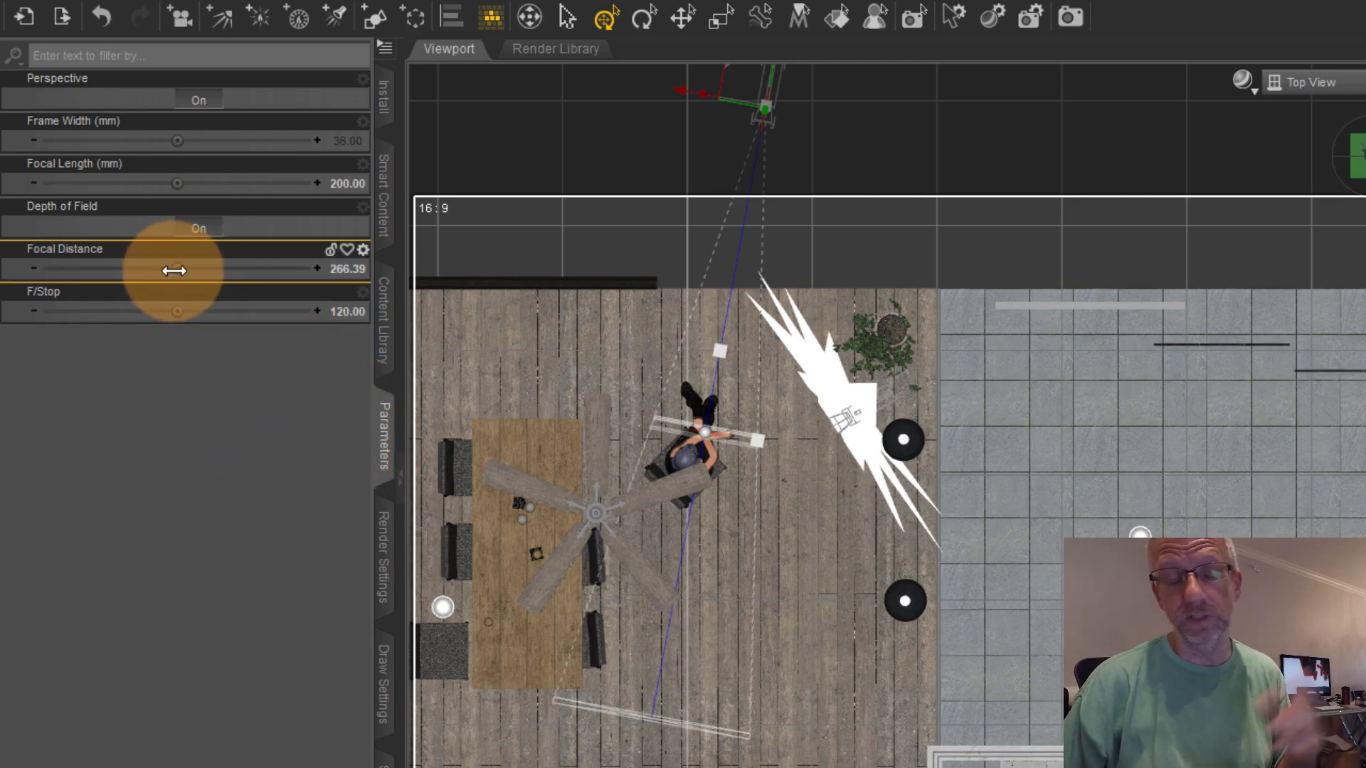
pyautogui.moveTo(175, 270)
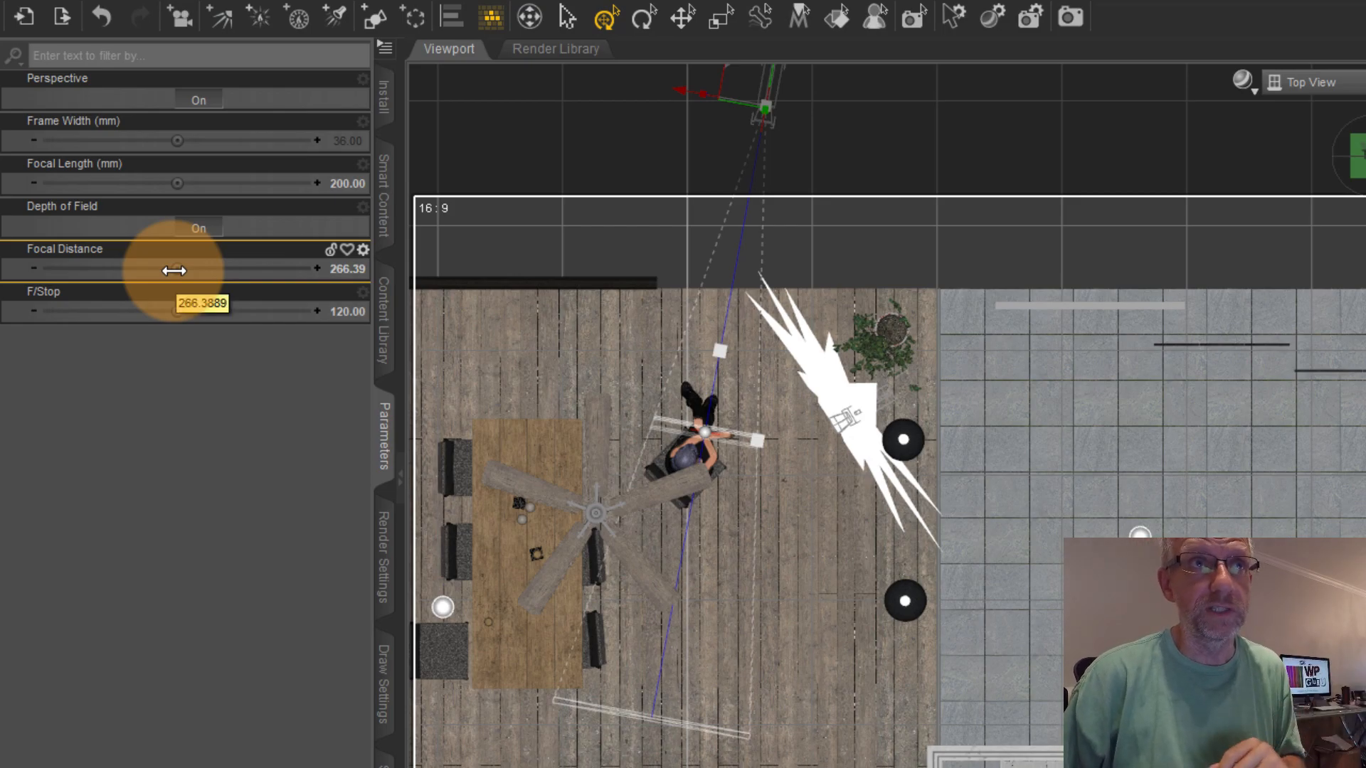
pyautogui.moveTo(174, 270)
pyautogui.mouseDown()
pyautogui.moveTo(224, 269)
pyautogui.moveTo(161, 273)
pyautogui.moveTo(342, 278)
pyautogui.moveTo(182, 268)
pyautogui.mouseUp()
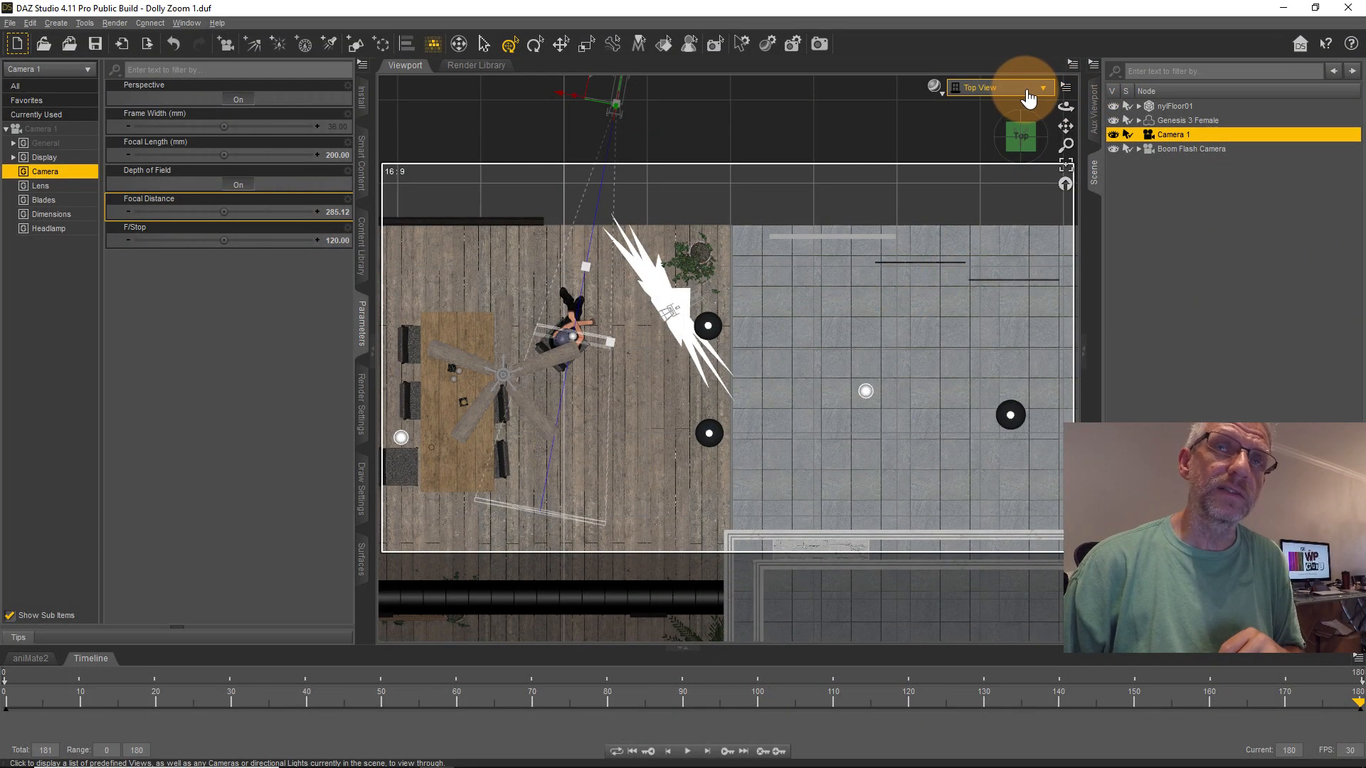
# Look through Camera 1 in the viewport and return the timeline to frame 0.
pyautogui.click(1029, 97)
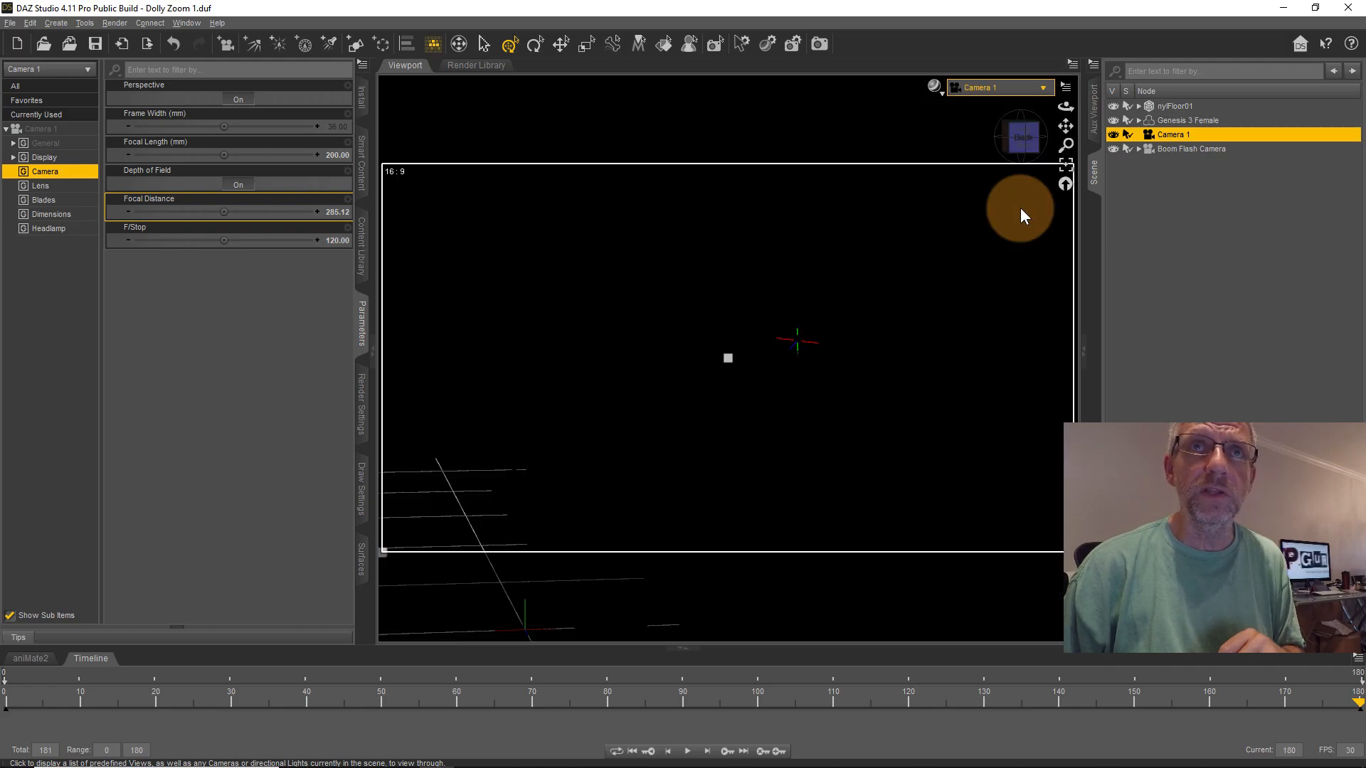
pyautogui.click(1020, 210)
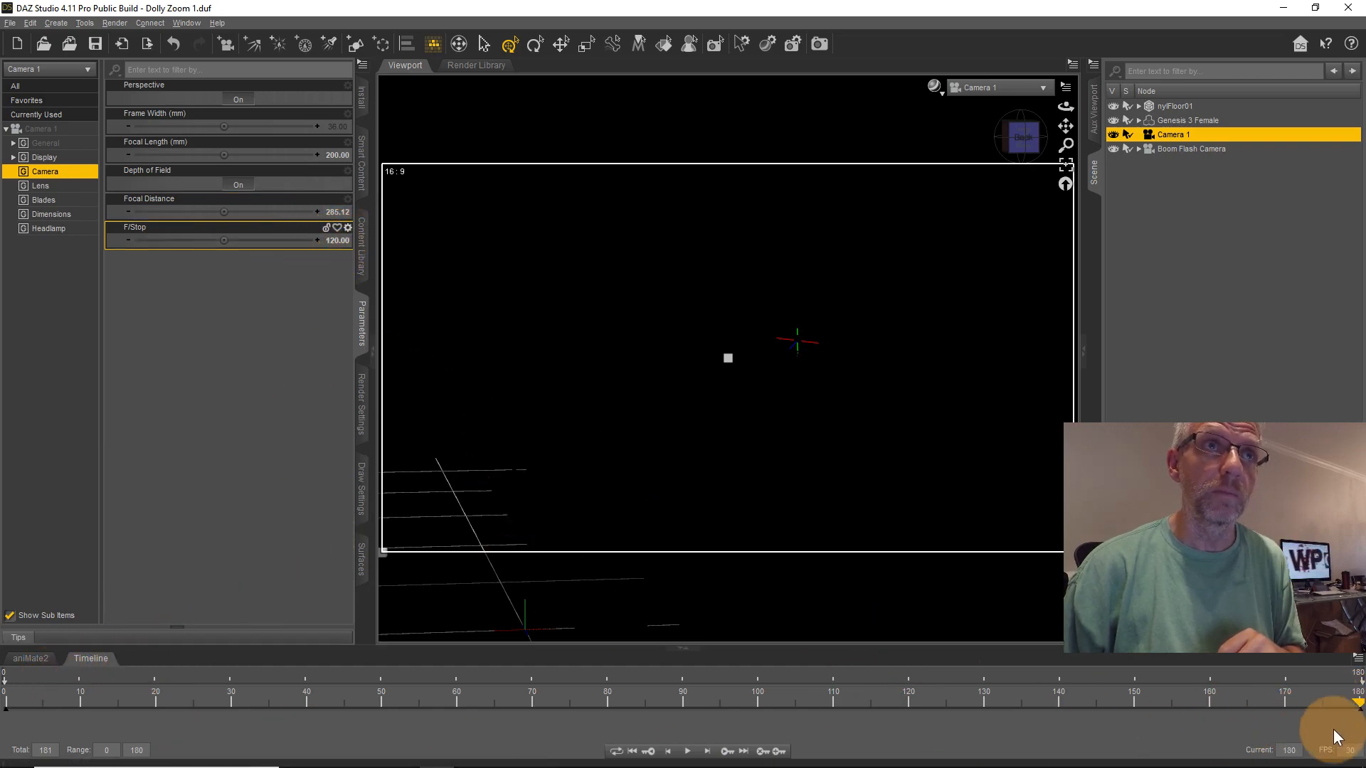
pyautogui.moveTo(1357, 710); pyautogui.dragTo(6, 715)
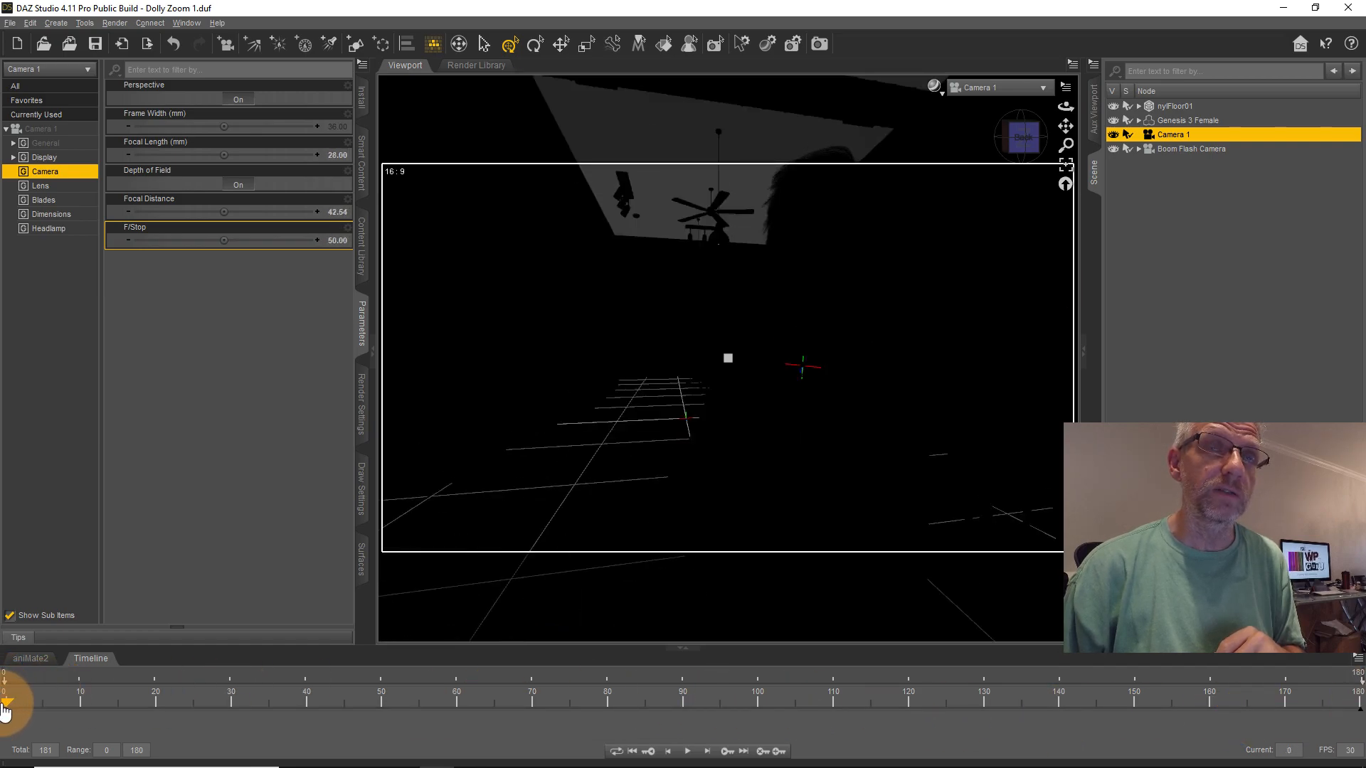
# Preview Camera 1's view in NVIDIA Iray and make nylCeiling01 visible again under nylFloor01.
pyautogui.click(934, 88)
pyautogui.click(950, 255)
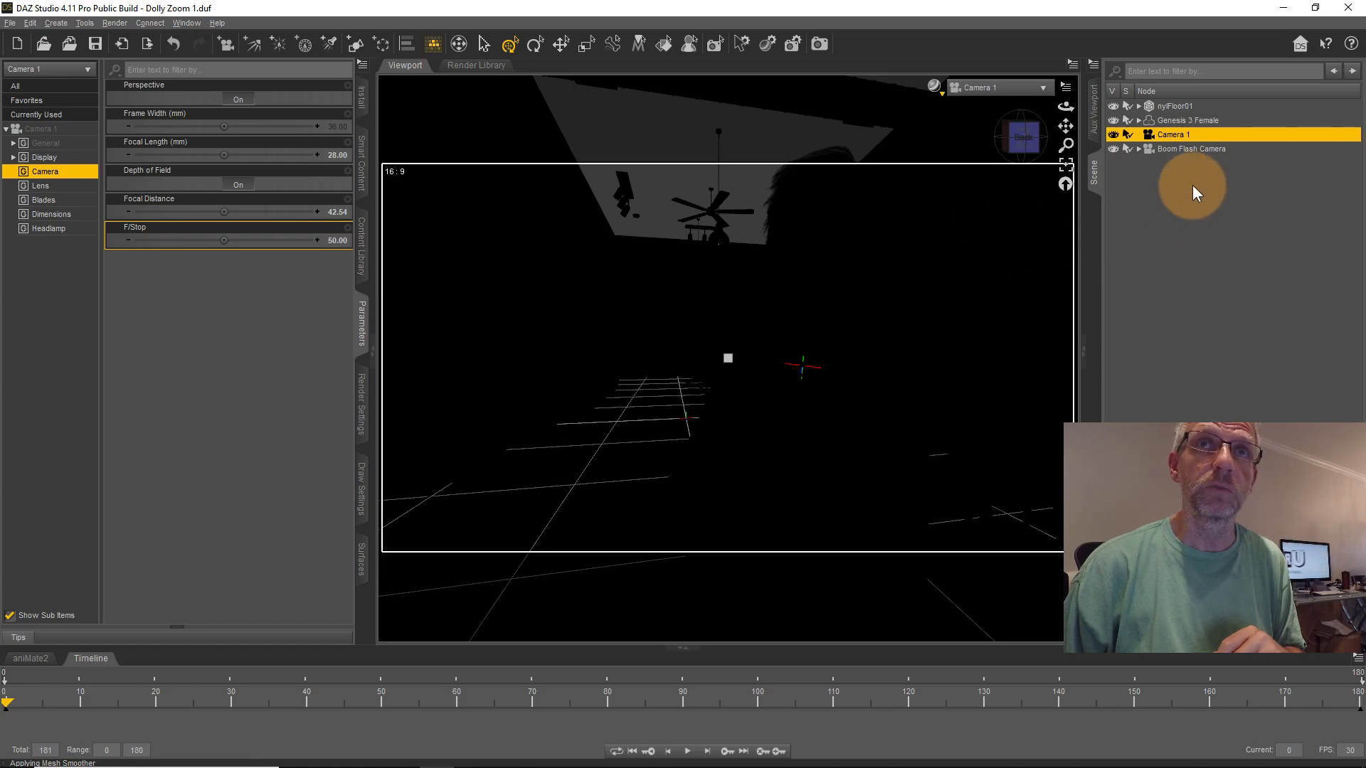
pyautogui.click(1138, 106)
pyautogui.scroll(-5, 1261, 324)
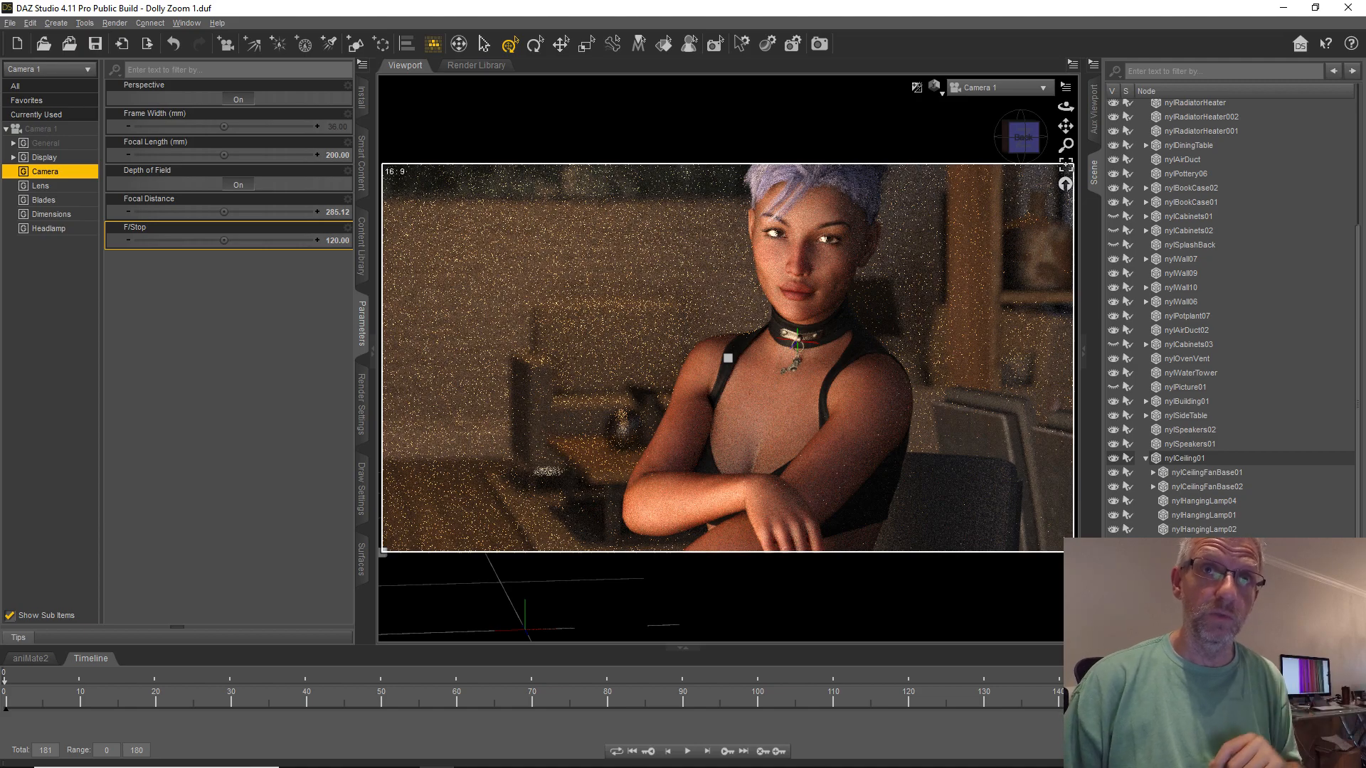
# Return the viewport to Texture Shaded and save the scene as a new file named Dolly Zoom Animation.
pyautogui.click(935, 87)
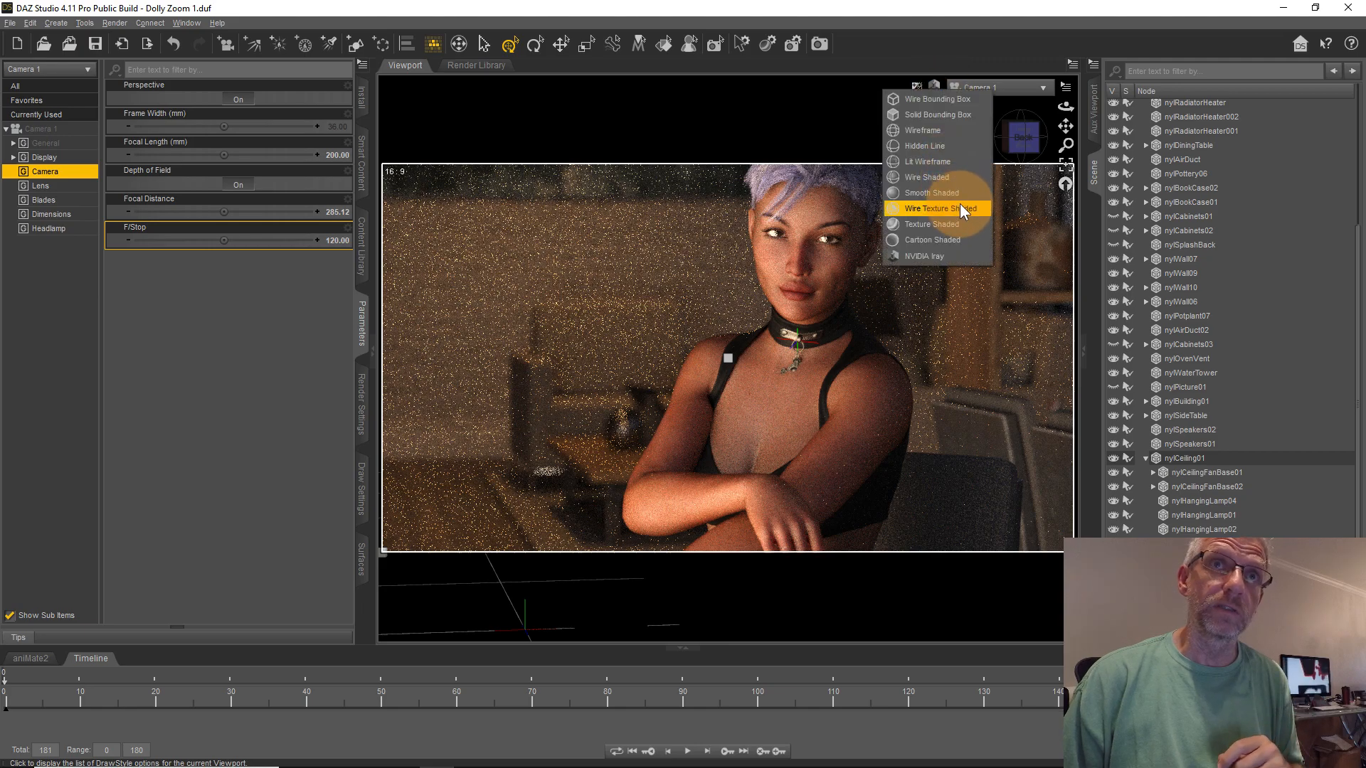
pyautogui.click(961, 224)
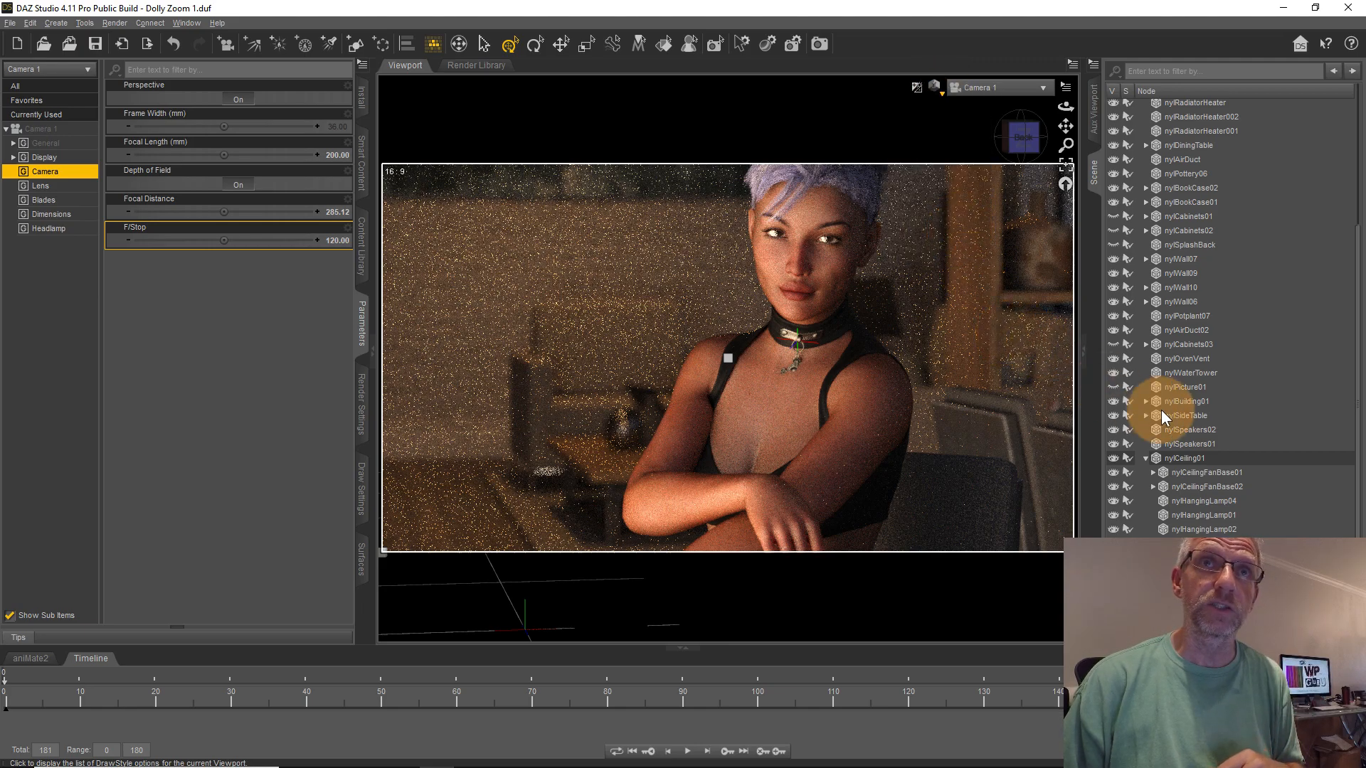
pyautogui.click(11, 22)
pyautogui.click(78, 121)
pyautogui.click(325, 347)
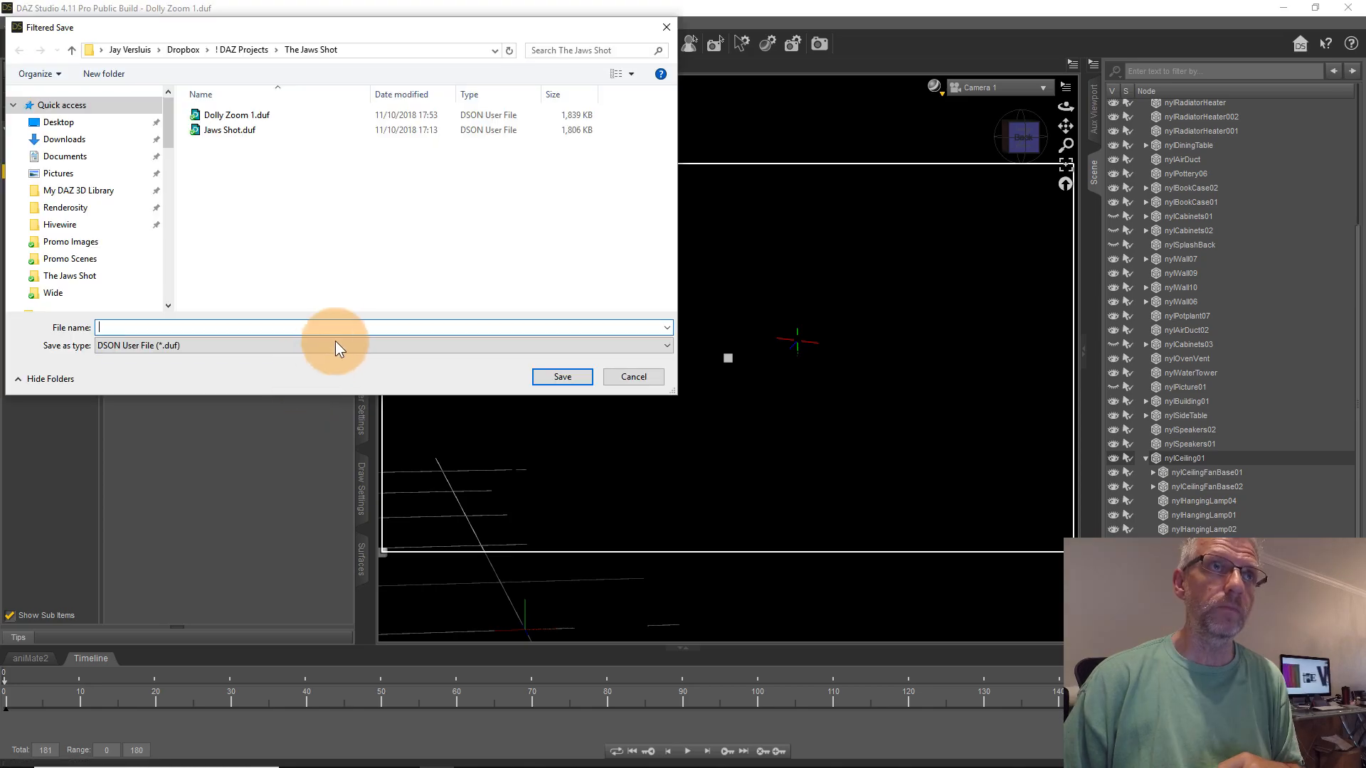
pyautogui.write('Dolly Zoom Animation')
pyautogui.press('Return')
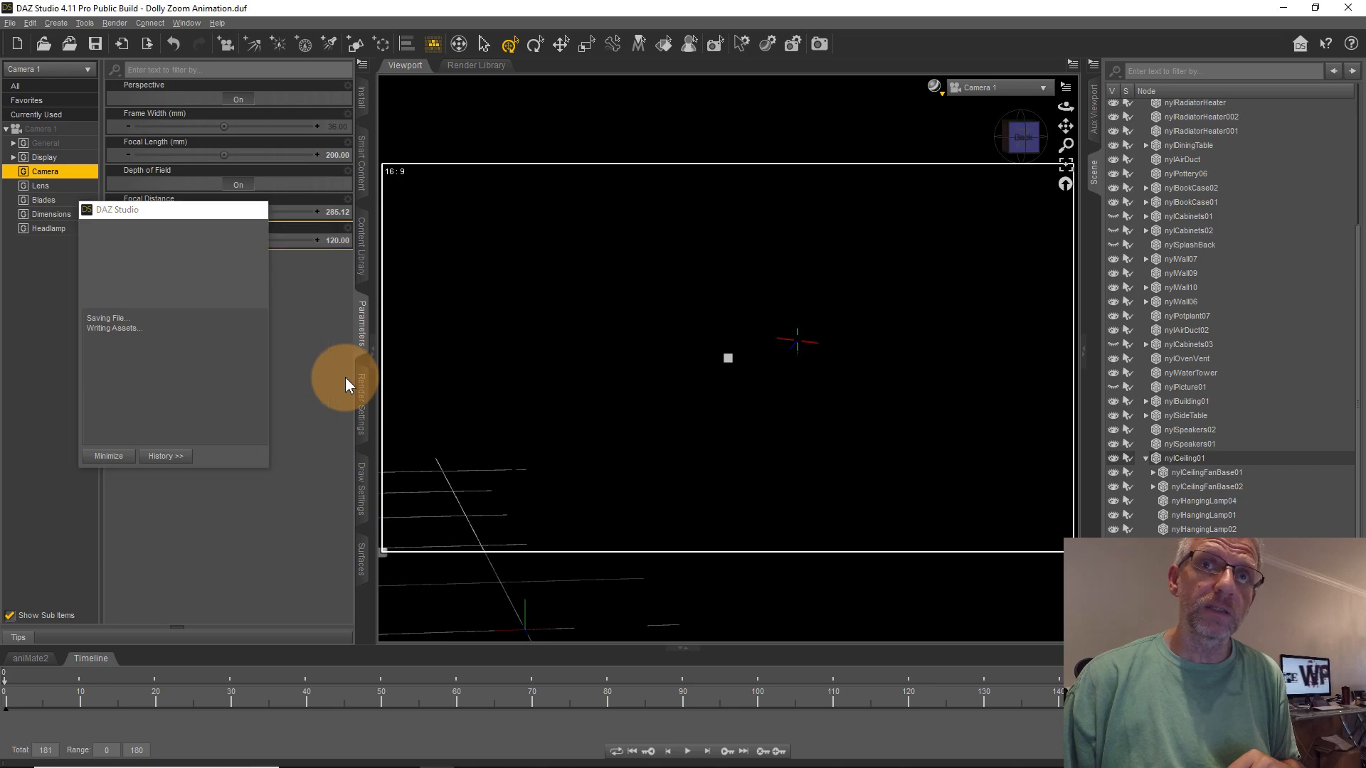
# Return to frame 0 and set Max Samples to 512 in the progressive rendering settings.
pyautogui.moveTo(787, 683); pyautogui.dragTo(3, 707)
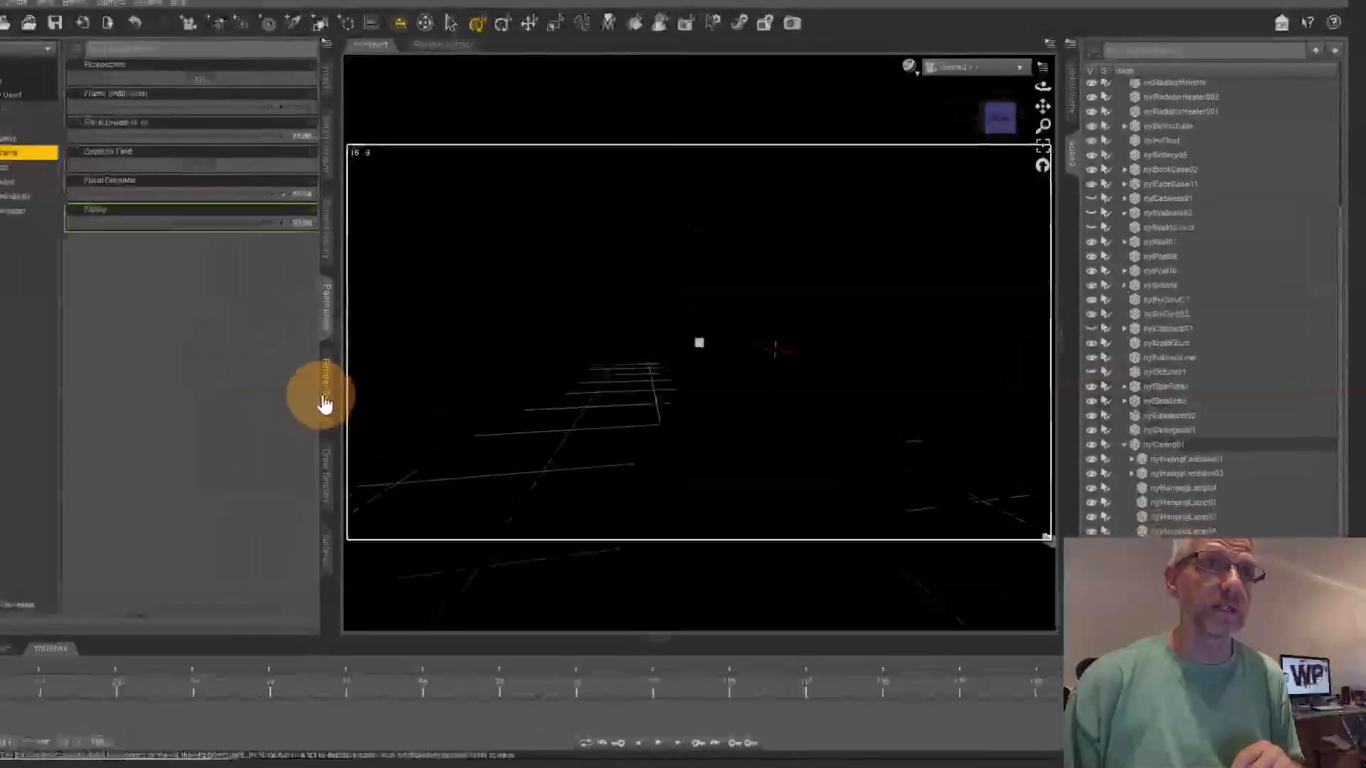
pyautogui.click(324, 402)
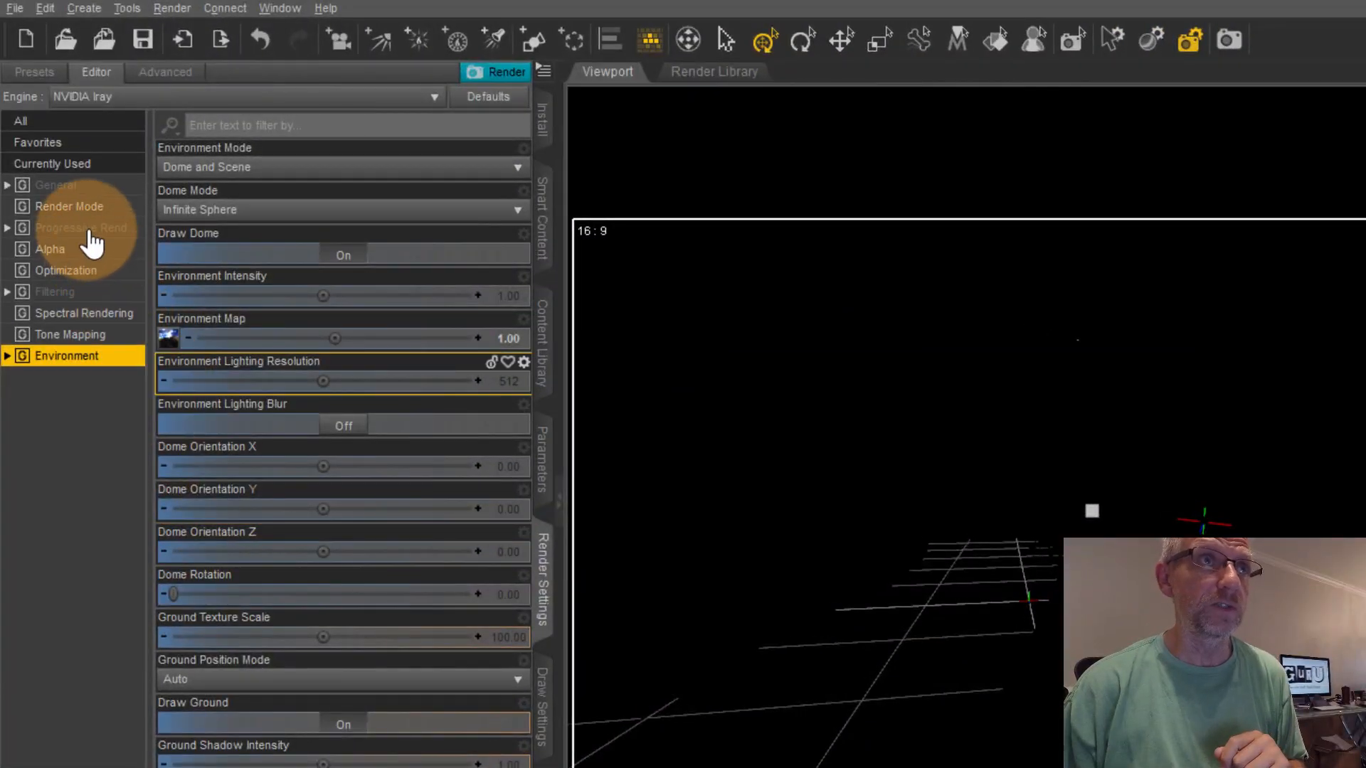
pyautogui.click(89, 228)
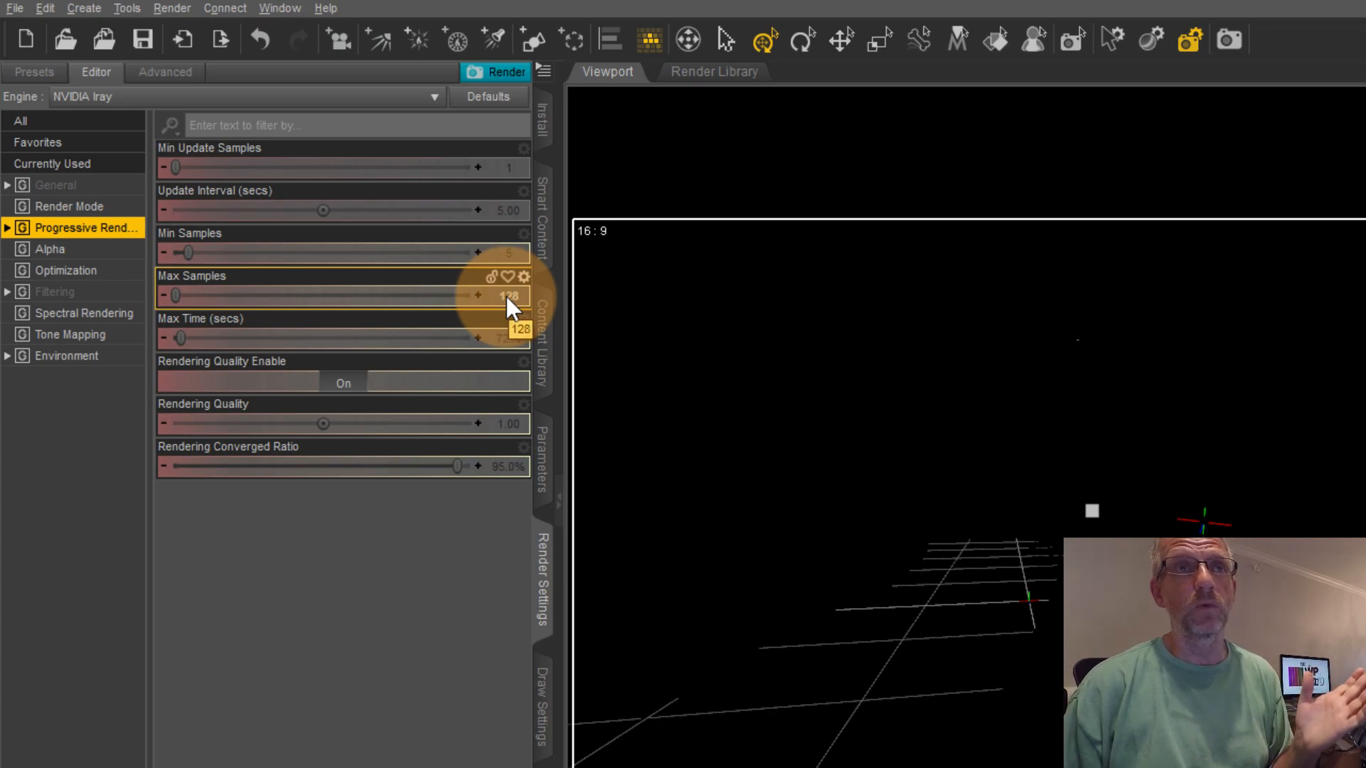
pyautogui.click(62, 185)
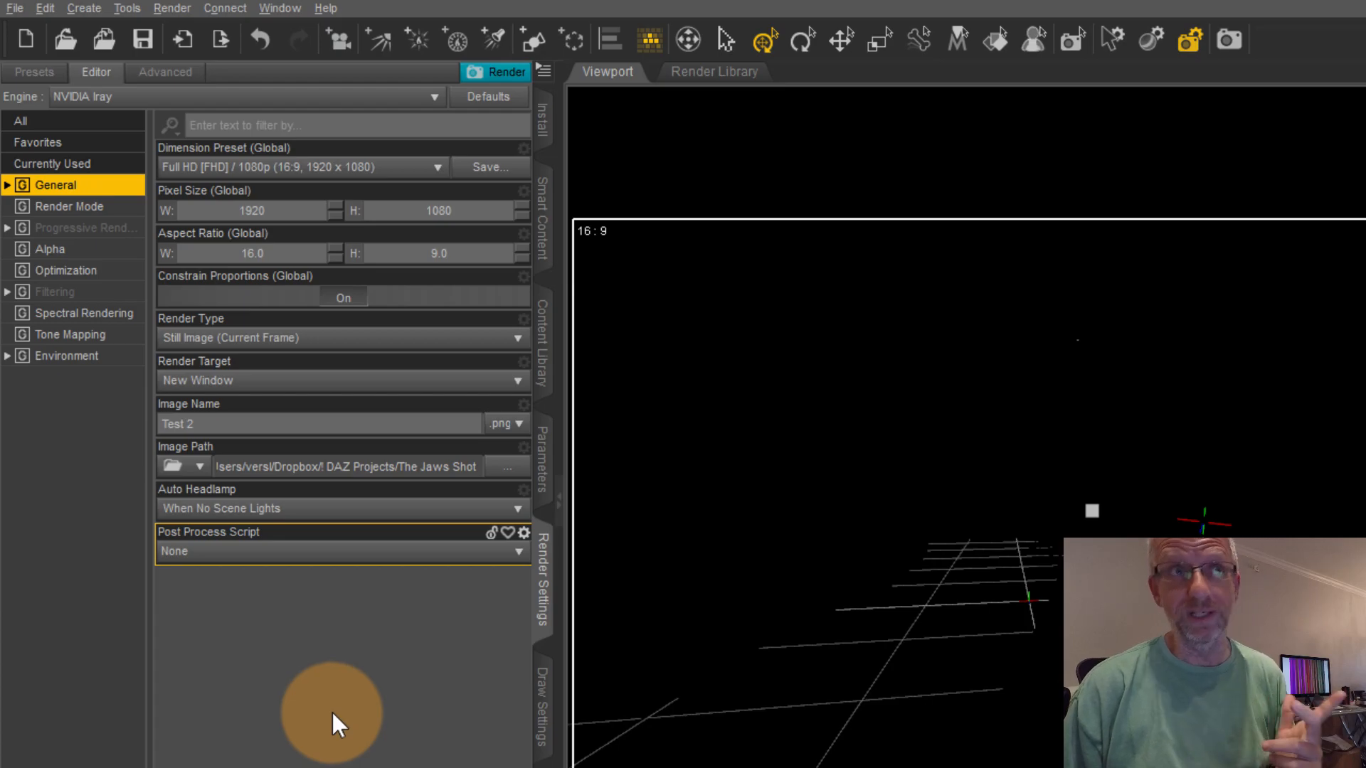
pyautogui.click(113, 229)
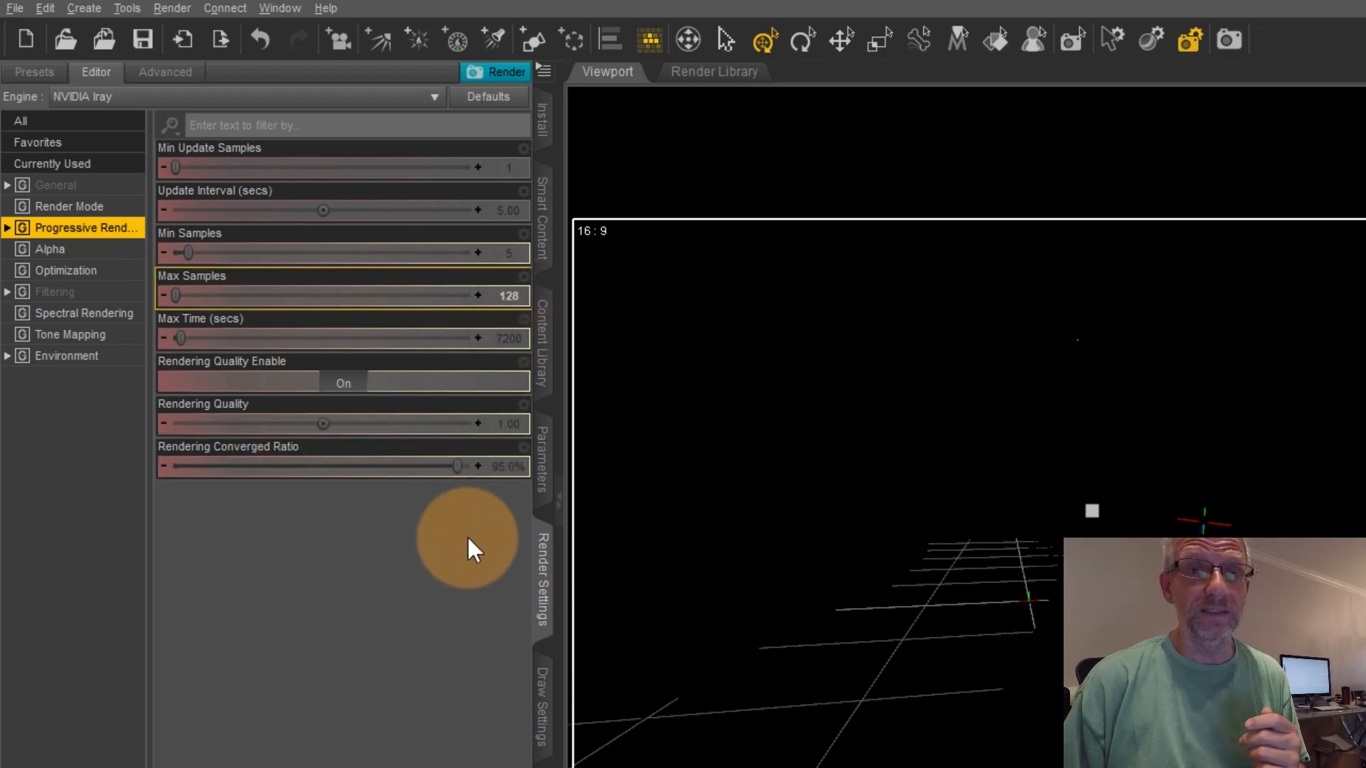
pyautogui.click(507, 295)
pyautogui.write('512')
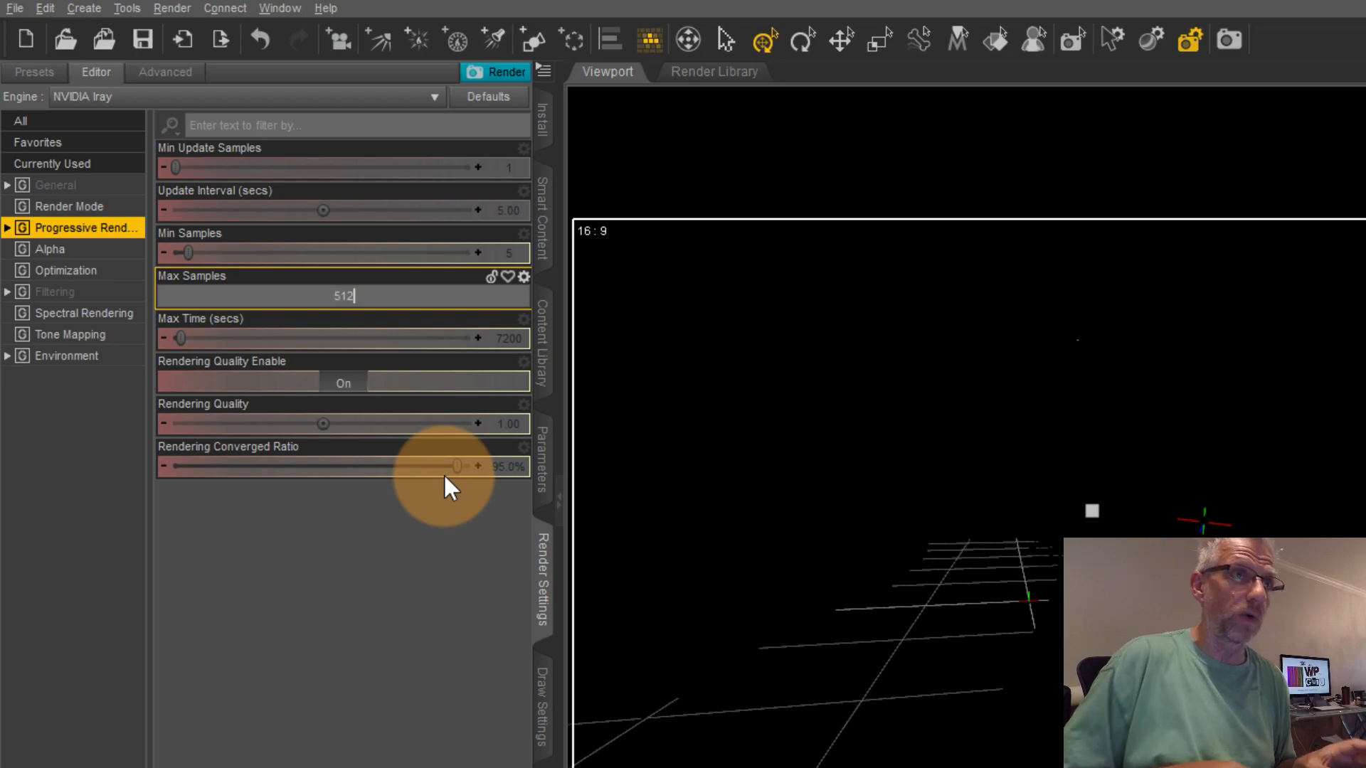
pyautogui.press('Return')
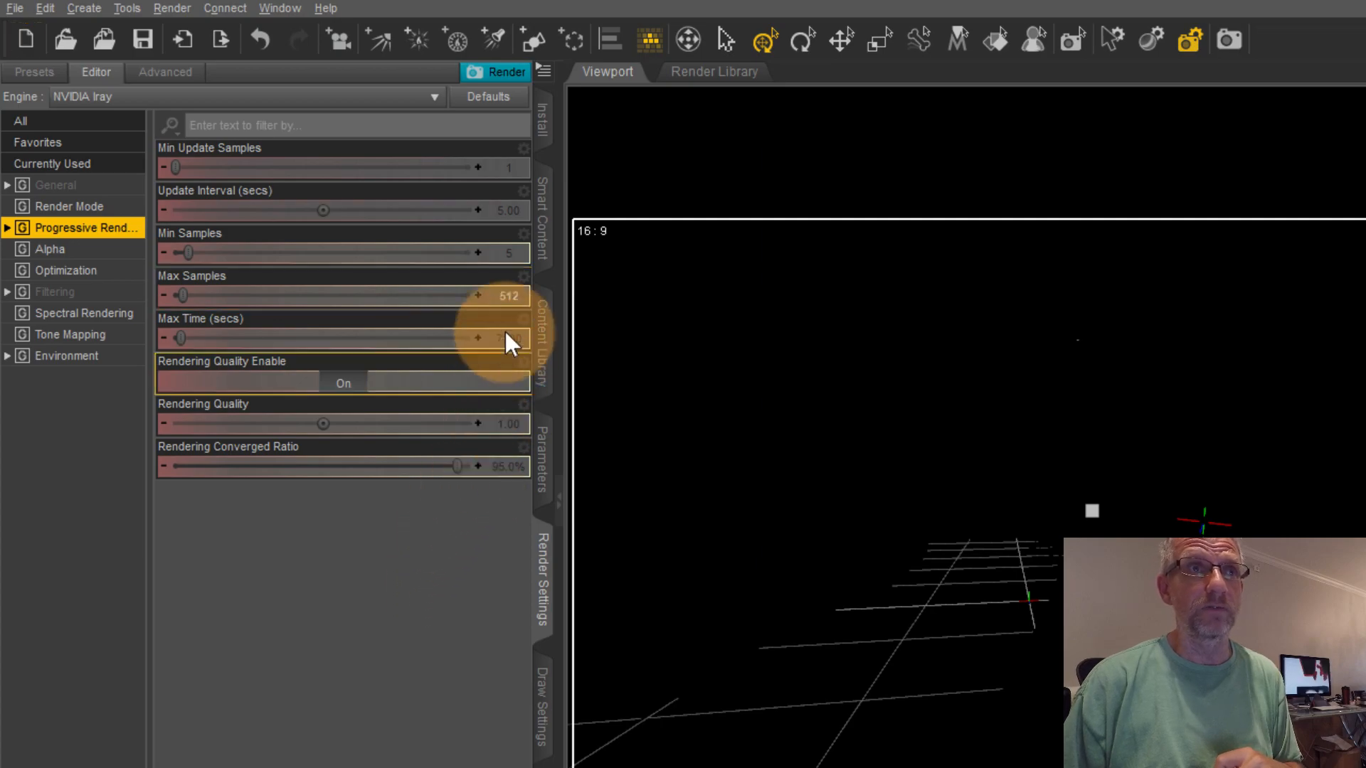
# Reset Max Samples to its default and set it back to 512.
pyautogui.click(524, 276)
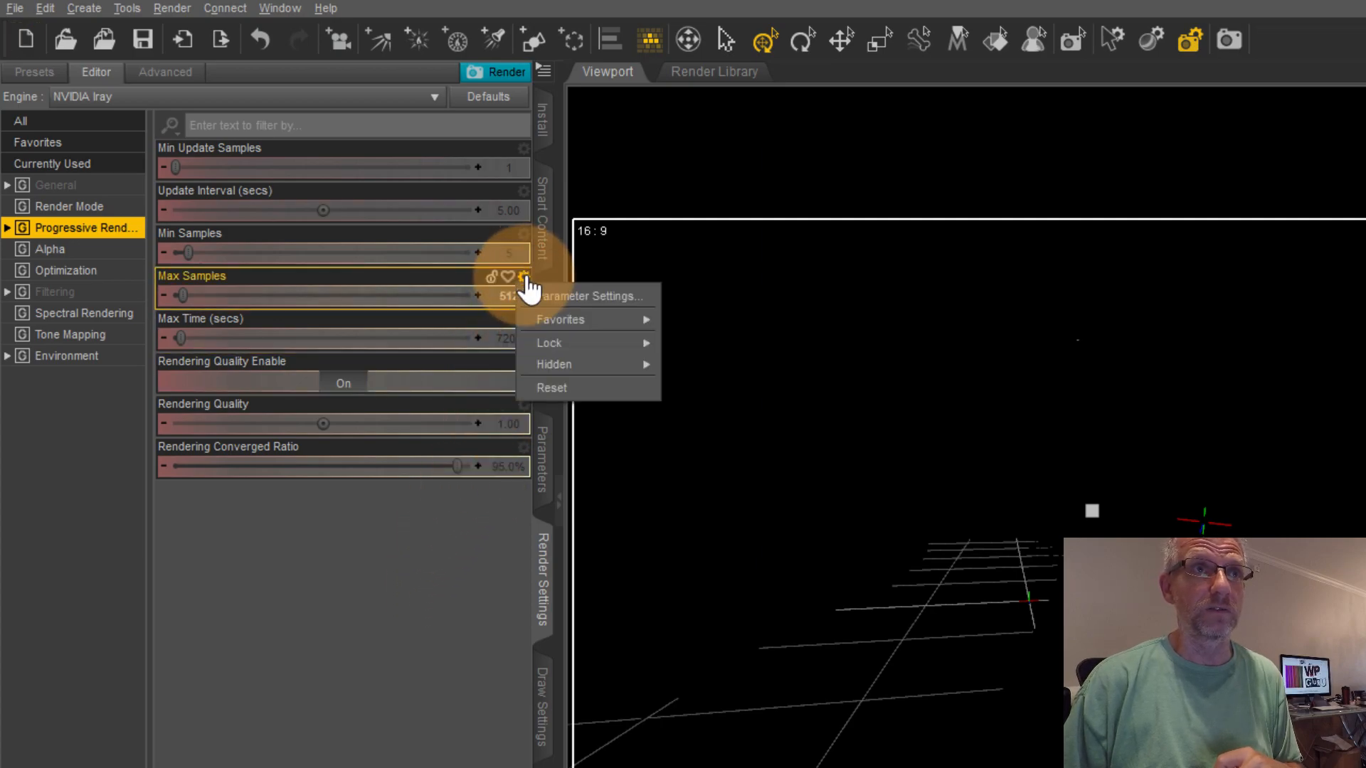
pyautogui.click(596, 381)
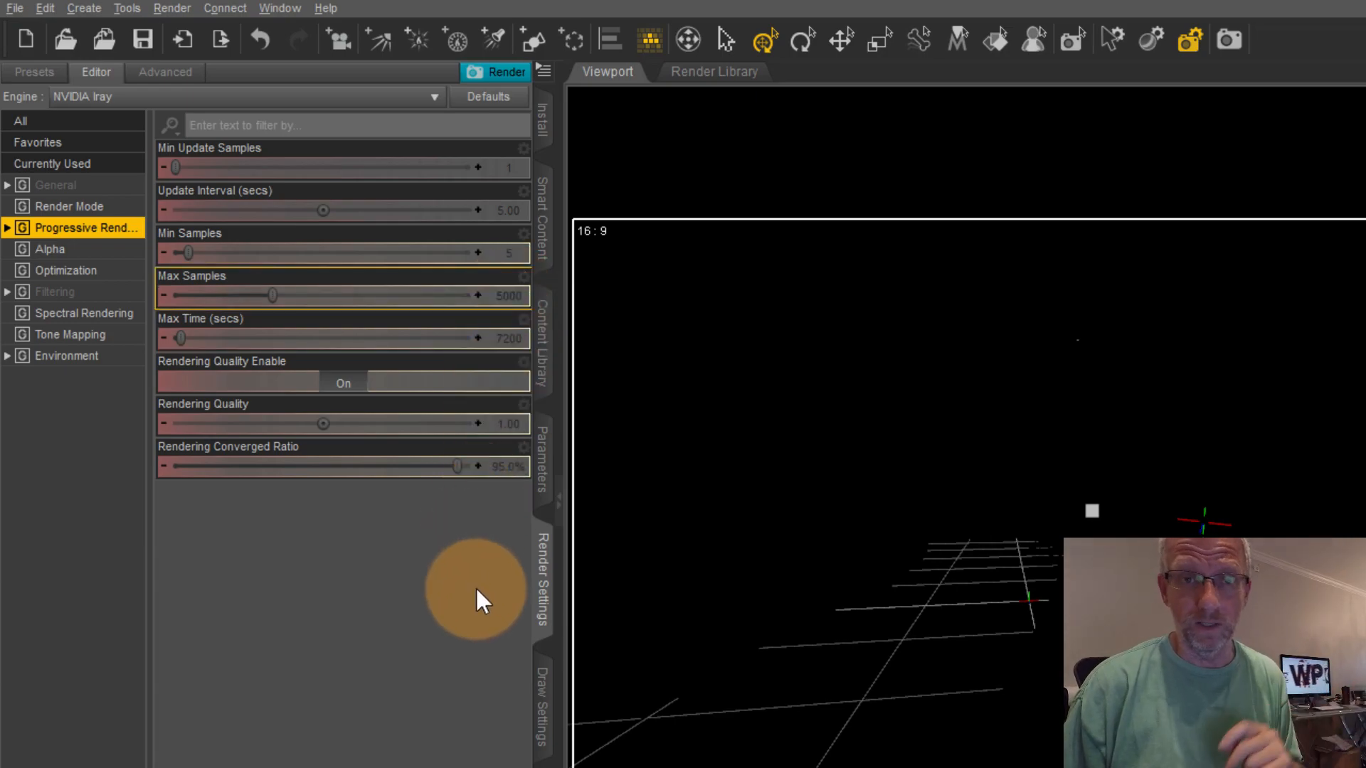
pyautogui.doubleClick(516, 294)
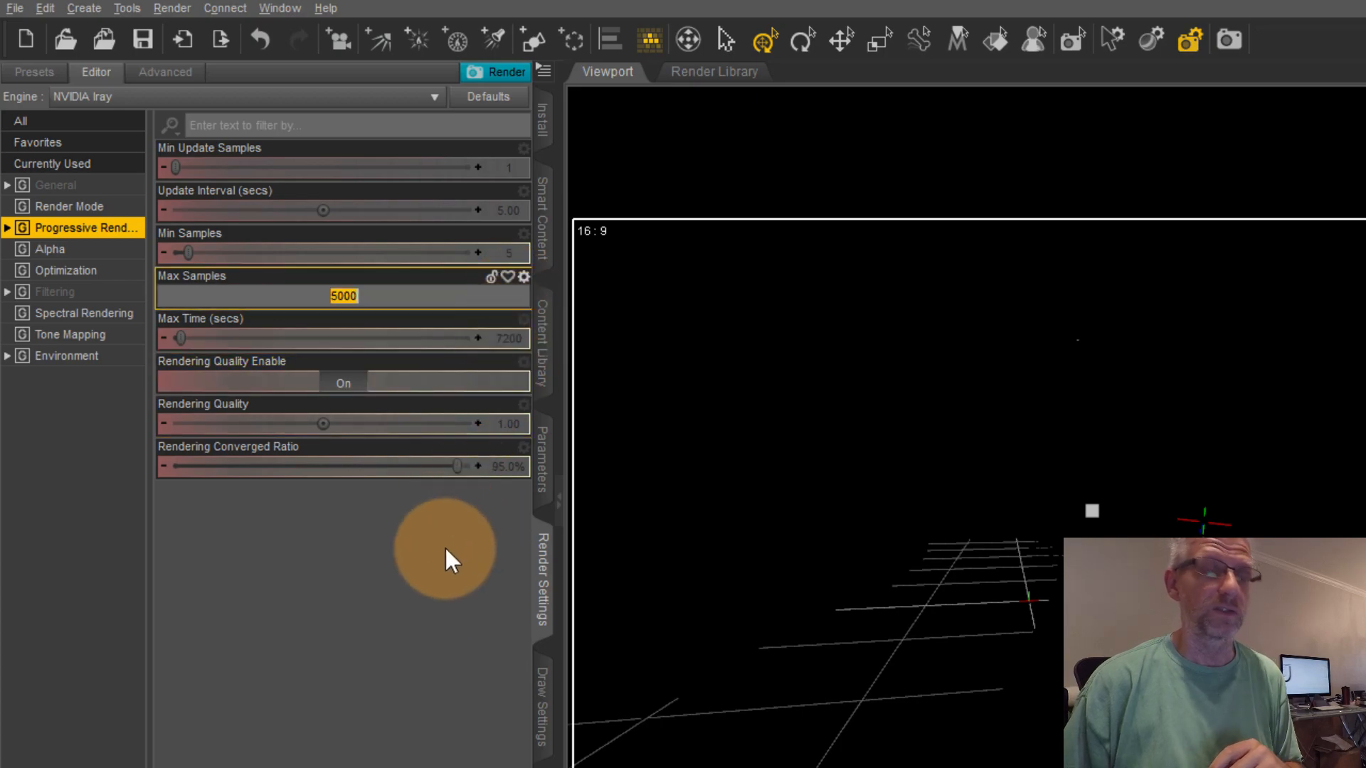
pyautogui.write('512')
pyautogui.press('Return')
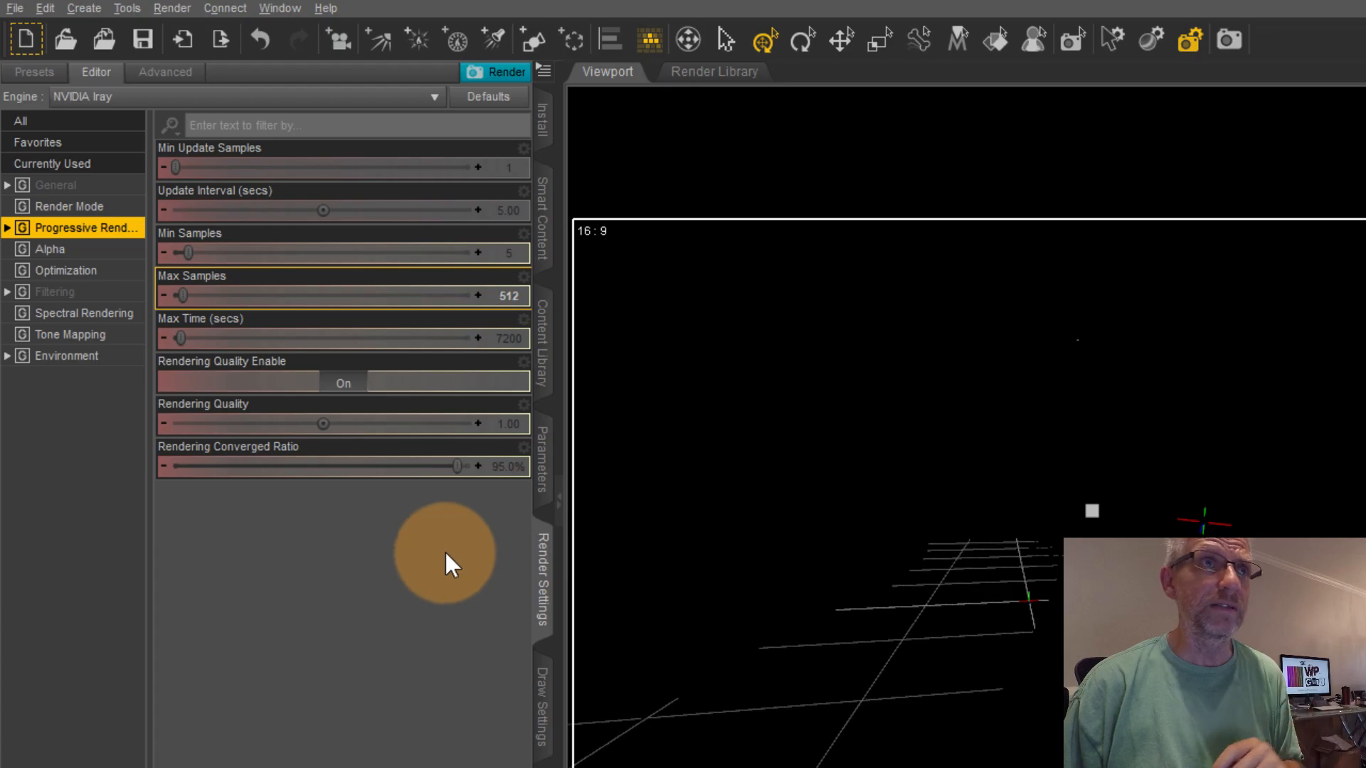
# Set the render pixel size to 1280 x 720 in the general render settings.
pyautogui.click(89, 186)
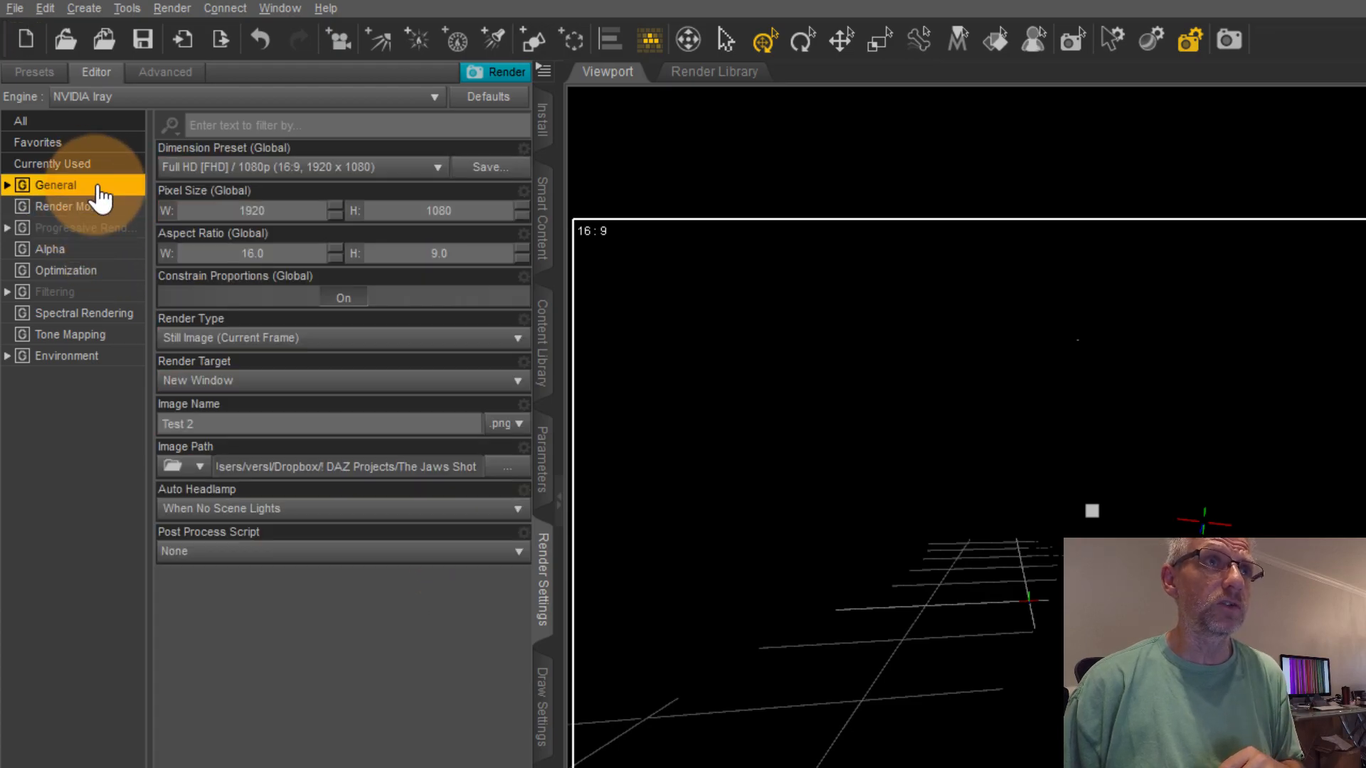
pyautogui.doubleClick(271, 209)
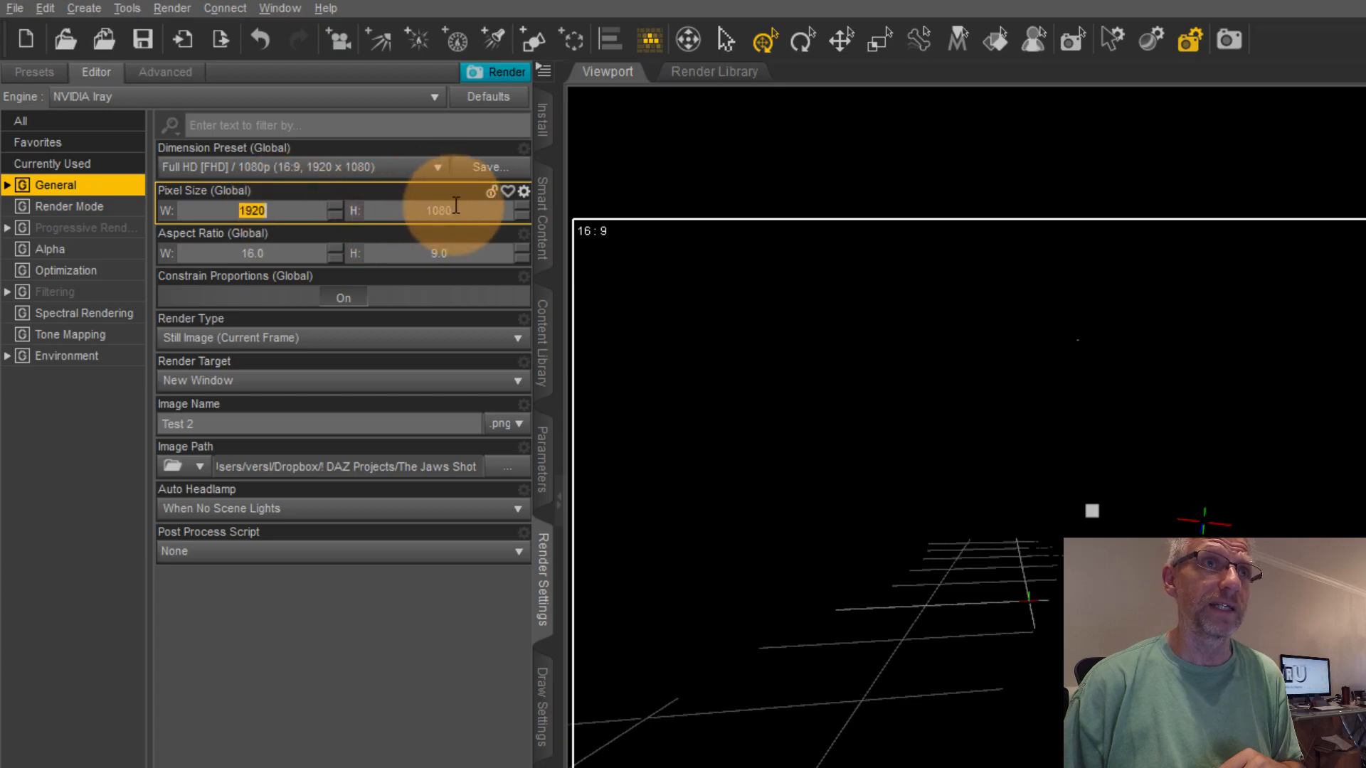
pyautogui.write('12')
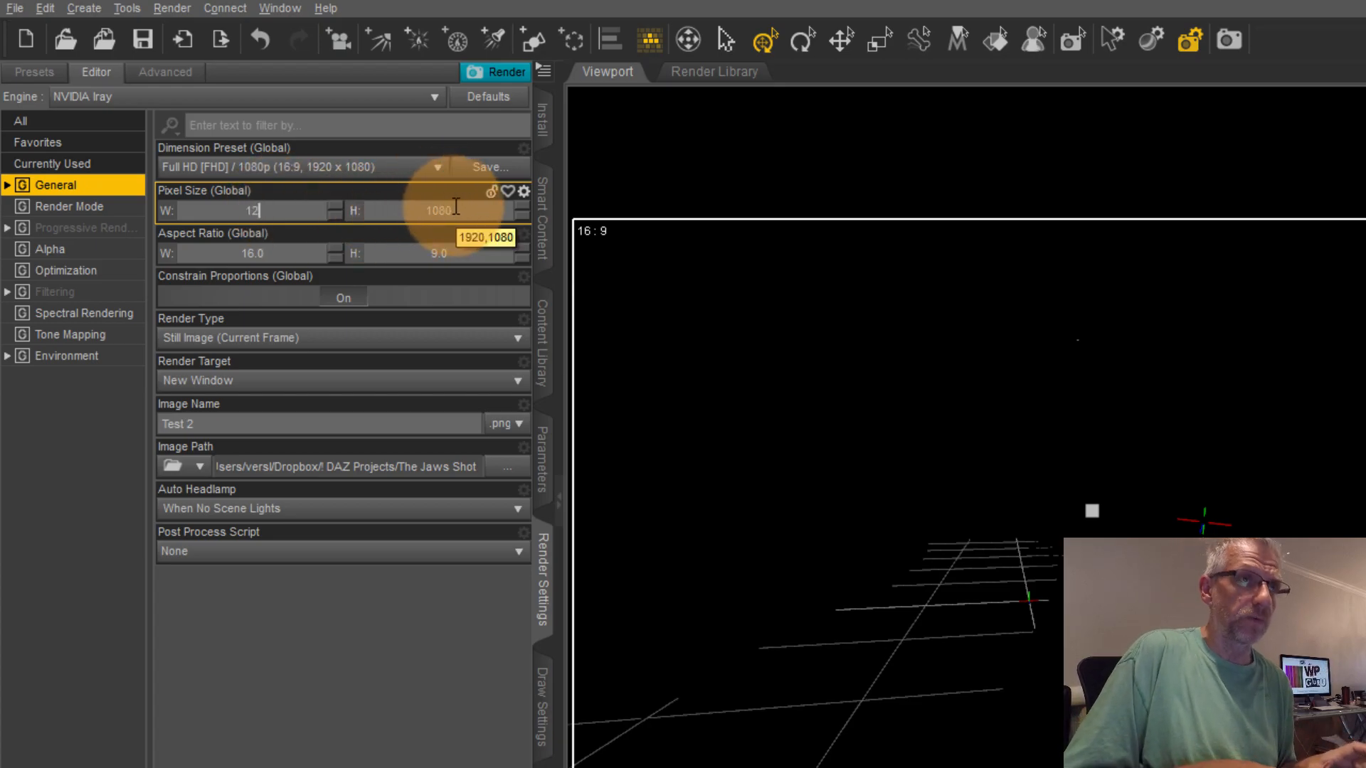
pyautogui.write('80')
pyautogui.press('Tab')
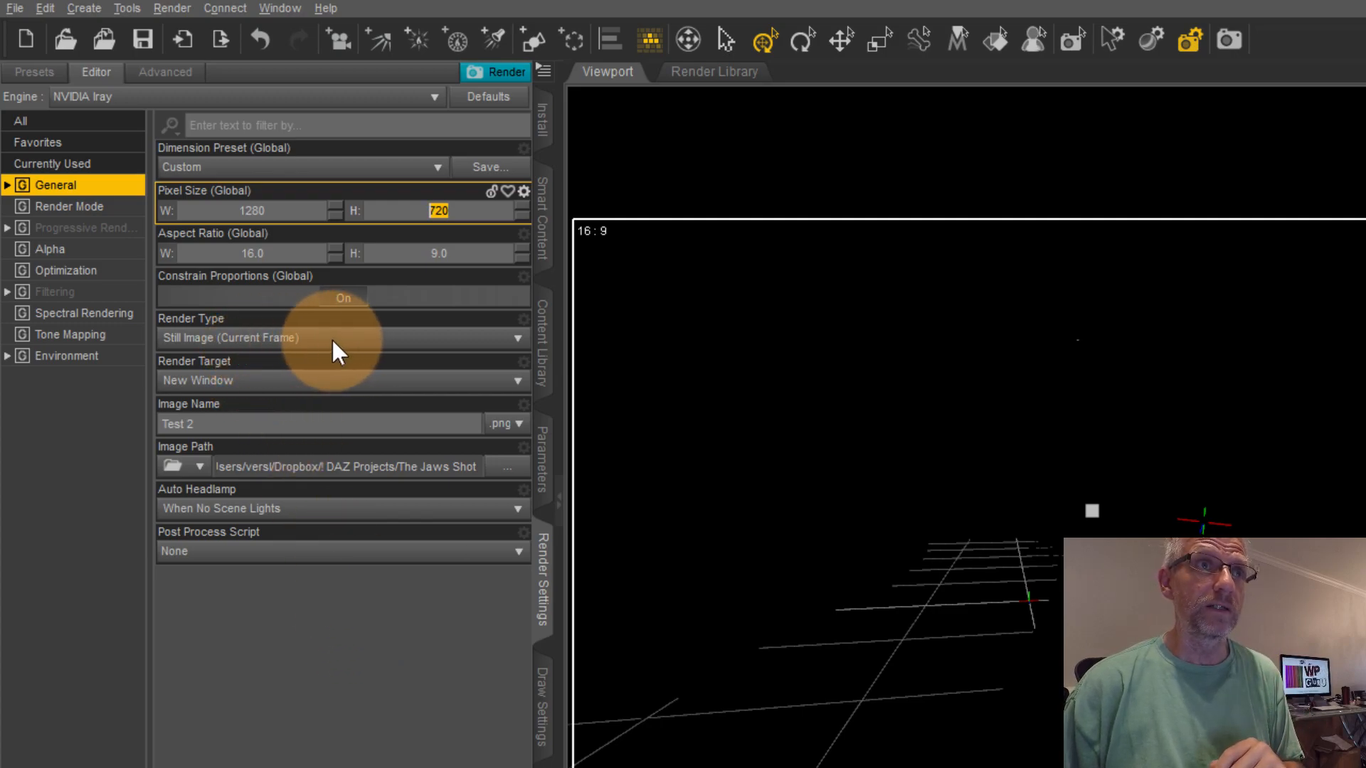
# Put the timeline back to frame 0, set the render type to Image Series and reopen the render type choices.
pyautogui.click(475, 340)
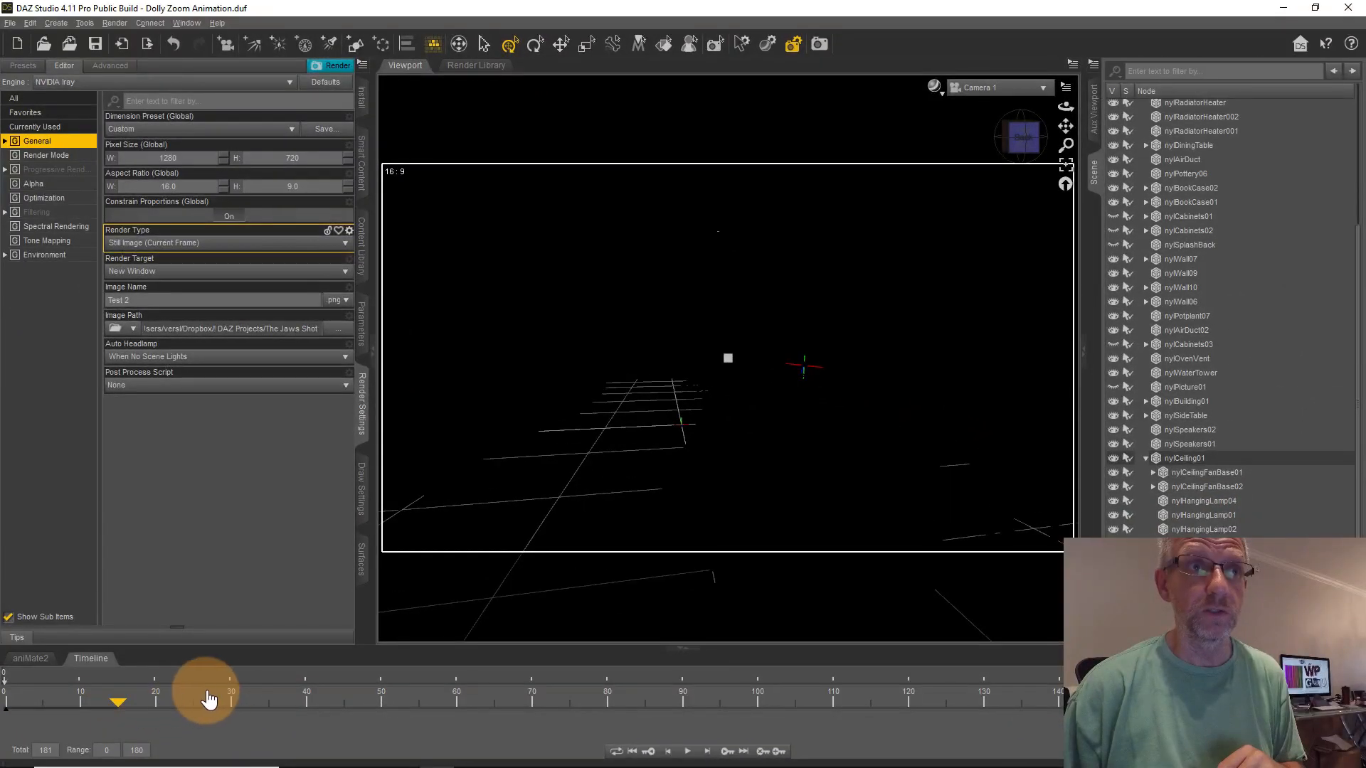
pyautogui.moveTo(207, 695); pyautogui.dragTo(4, 705)
pyautogui.click(258, 242)
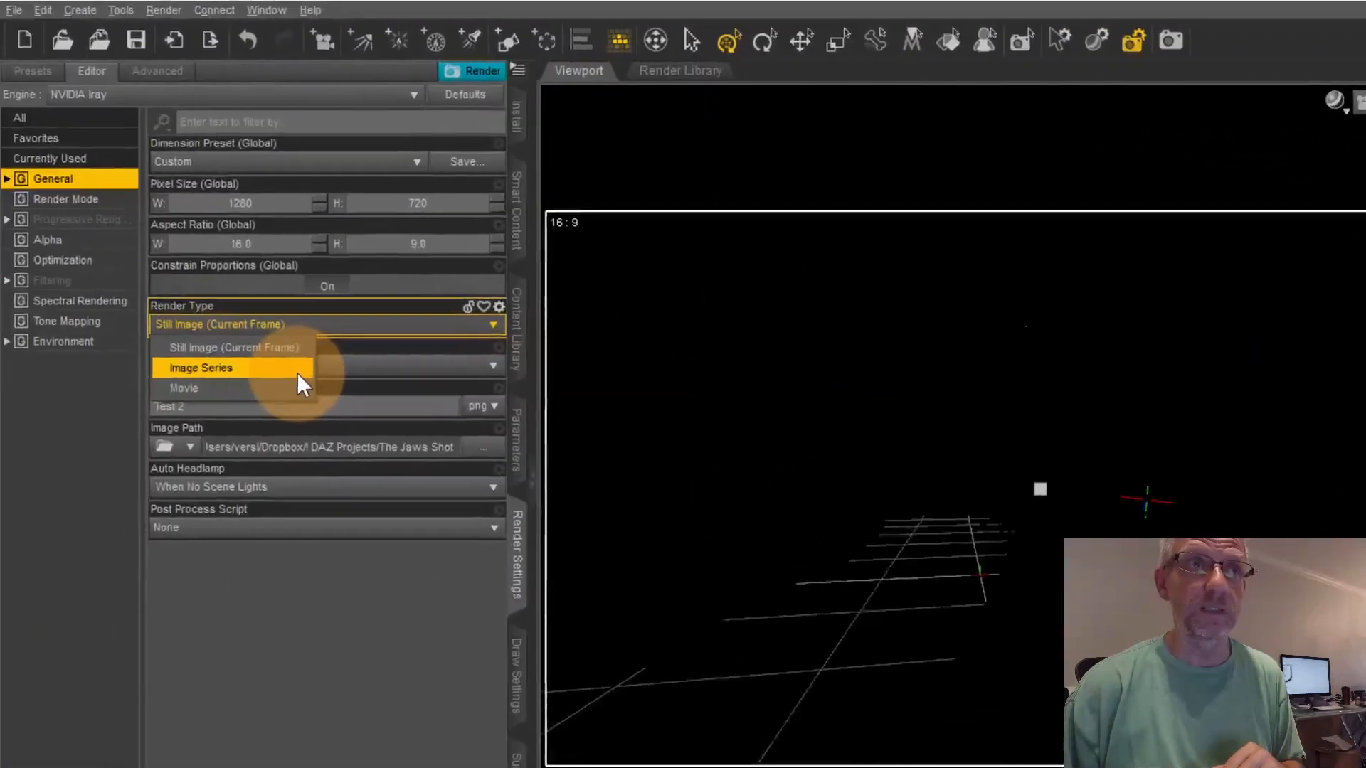
pyautogui.click(290, 371)
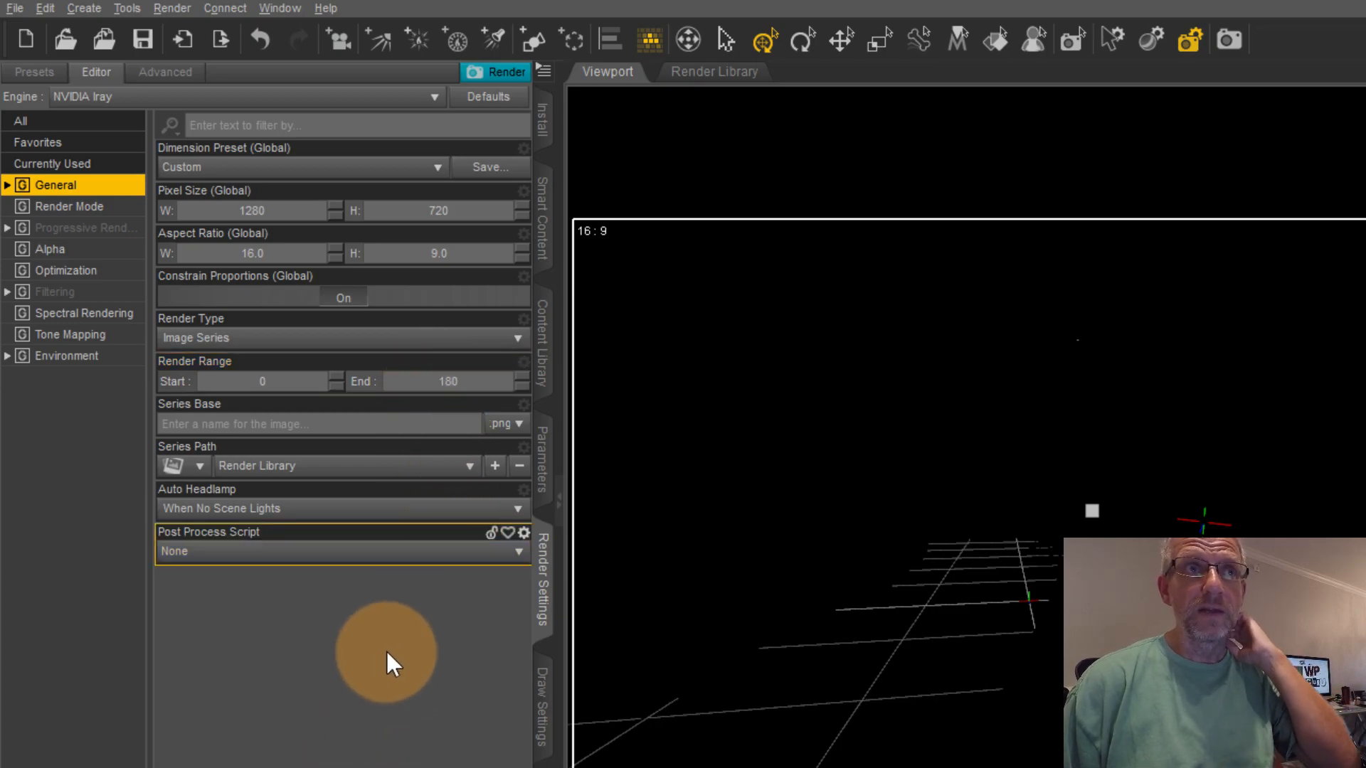
pyautogui.click(299, 349)
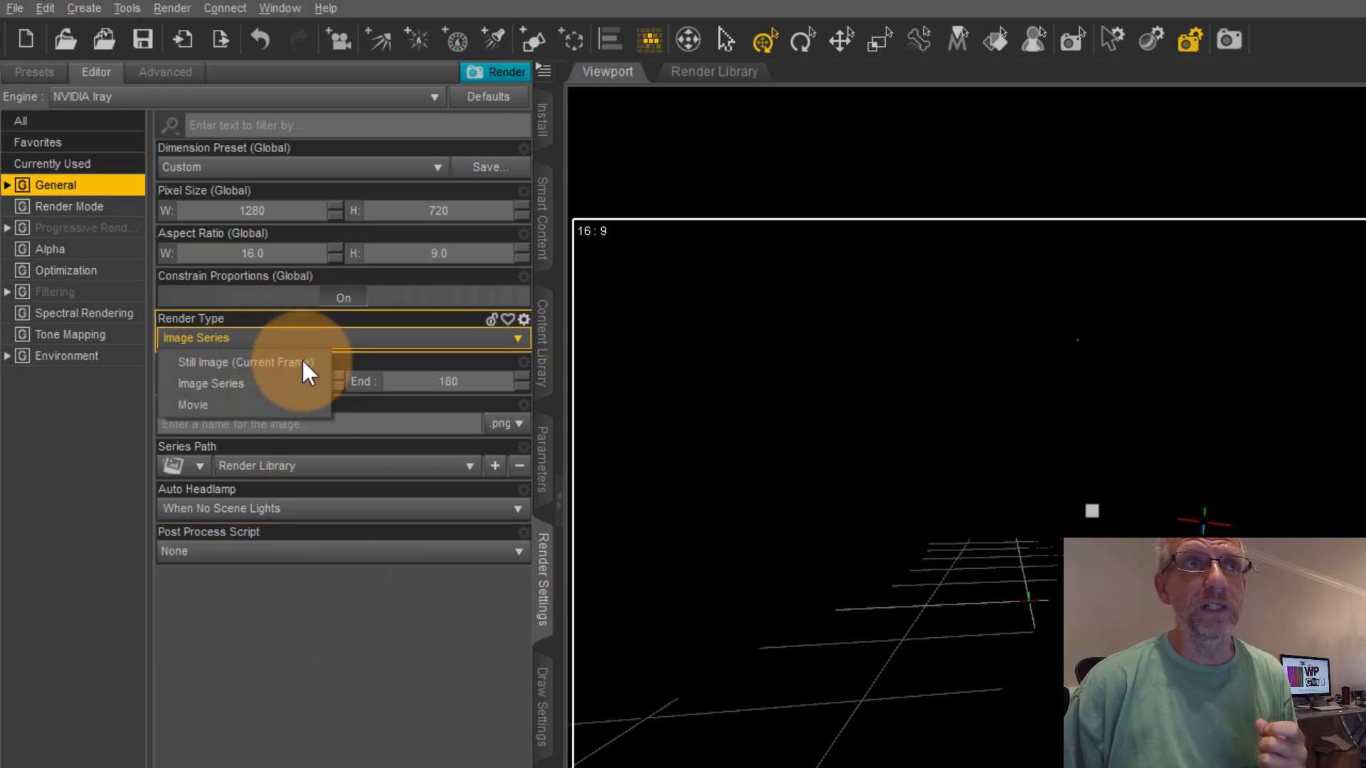